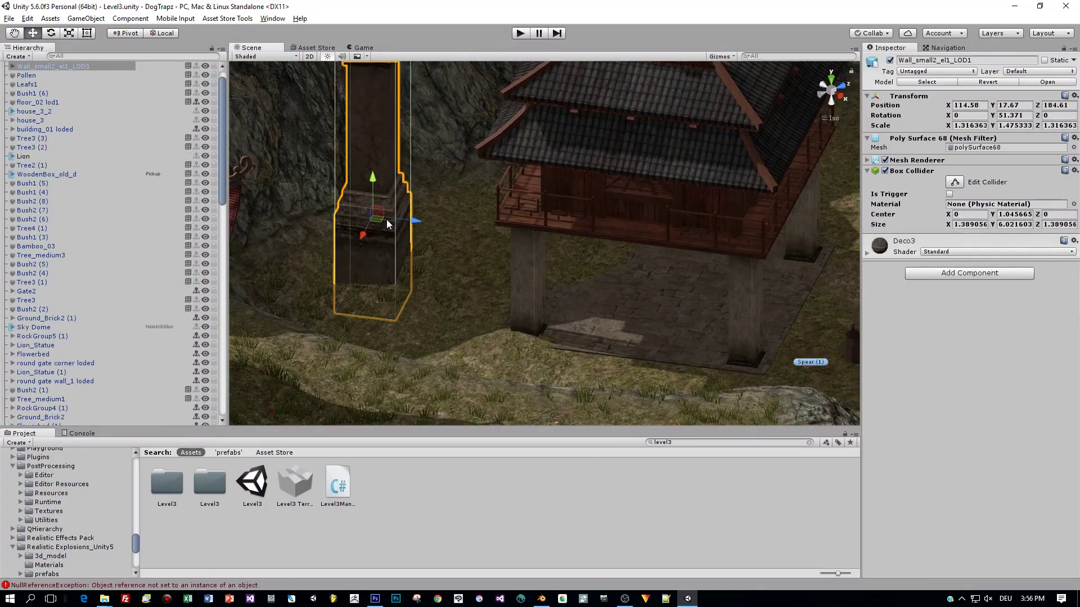
# Orbit the Scene view around the stone pillar beside the house in Level3
pyautogui.keyDown('alt'); pyautogui.moveTo(387, 219); pyautogui.dragTo(486, 275); pyautogui.keyUp('alt')
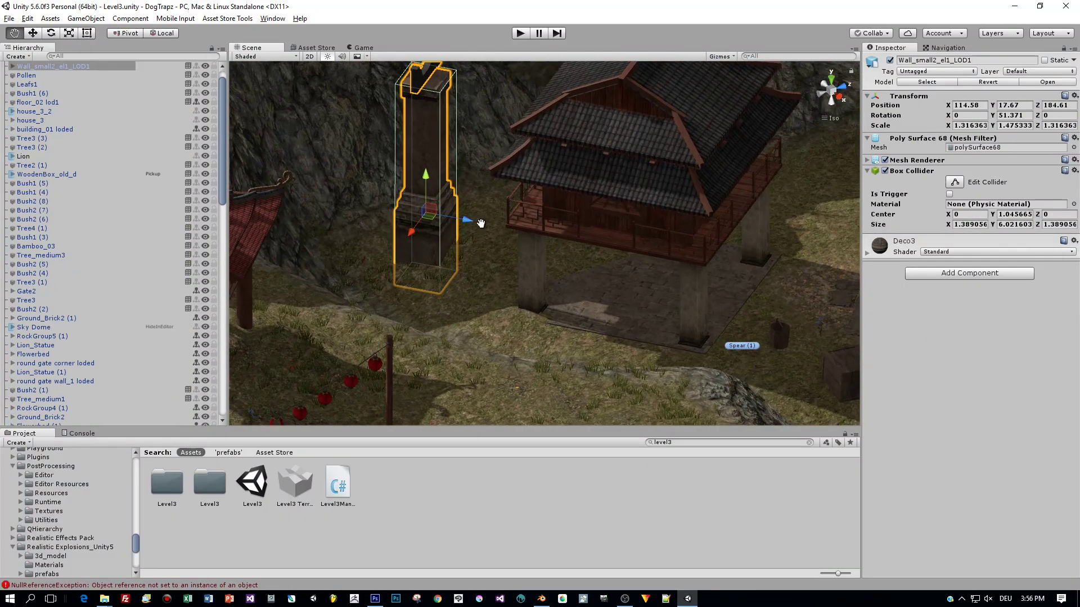
# Select Wall_small2_el1_LOD1 and drag it down toward the ground, leaving it near Y 17.79
pyautogui.scroll(5, 504, 316)
pyautogui.click(484, 186)
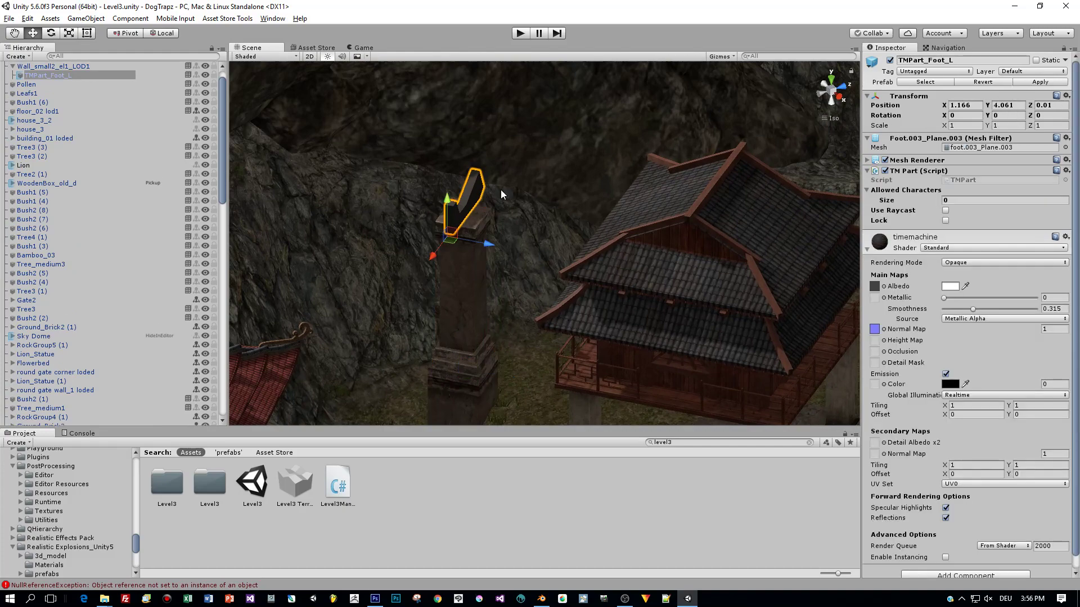
pyautogui.keyDown('alt'); pyautogui.moveTo(500, 190); pyautogui.dragTo(737, 367); pyautogui.keyUp('alt')
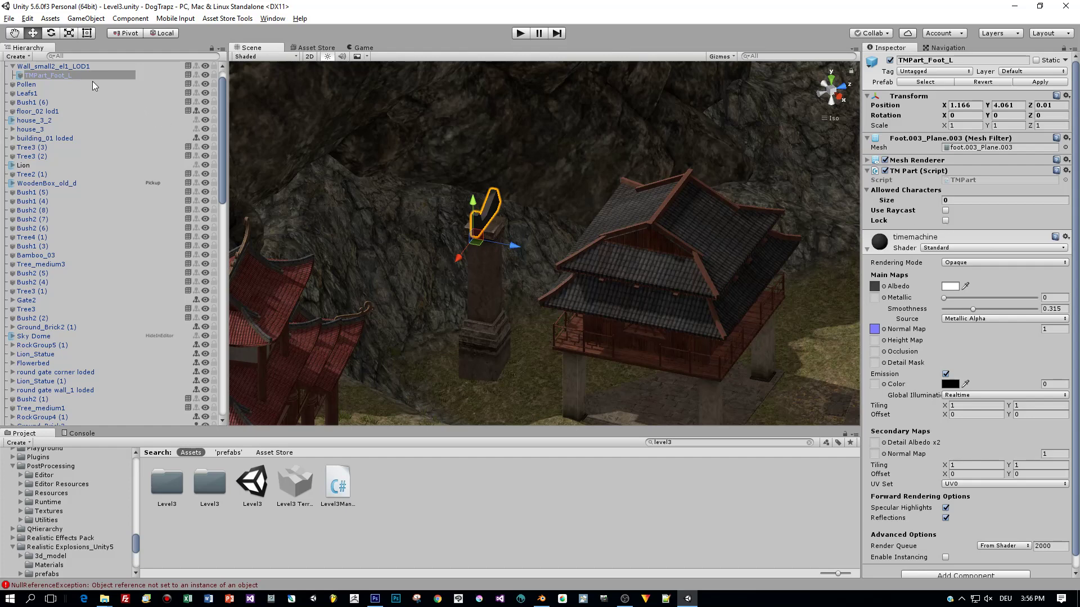
pyautogui.click(54, 66)
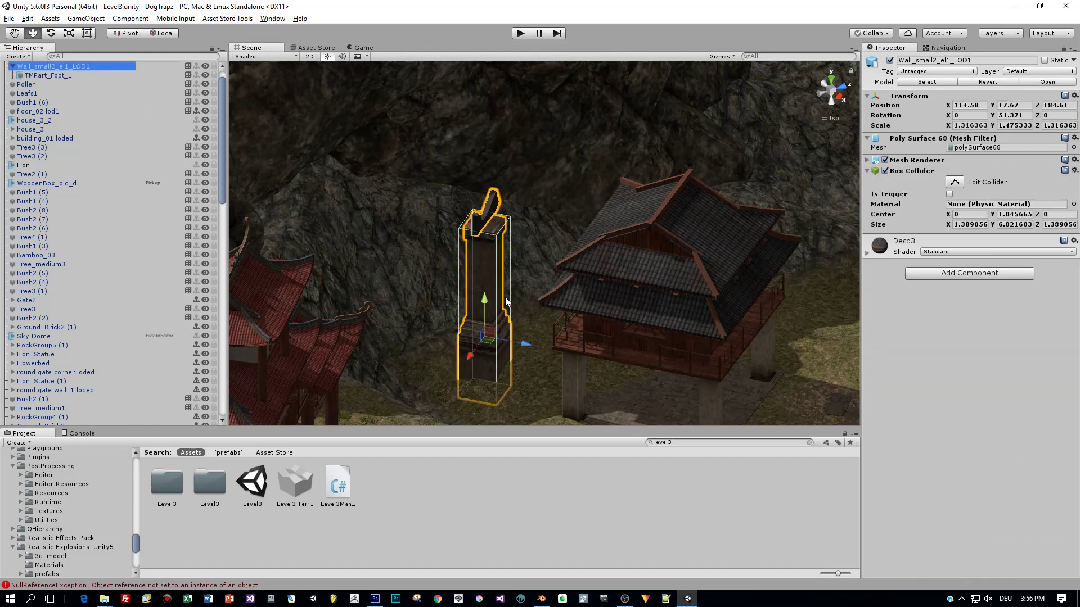
pyautogui.moveTo(484, 298); pyautogui.dragTo(463, 260)
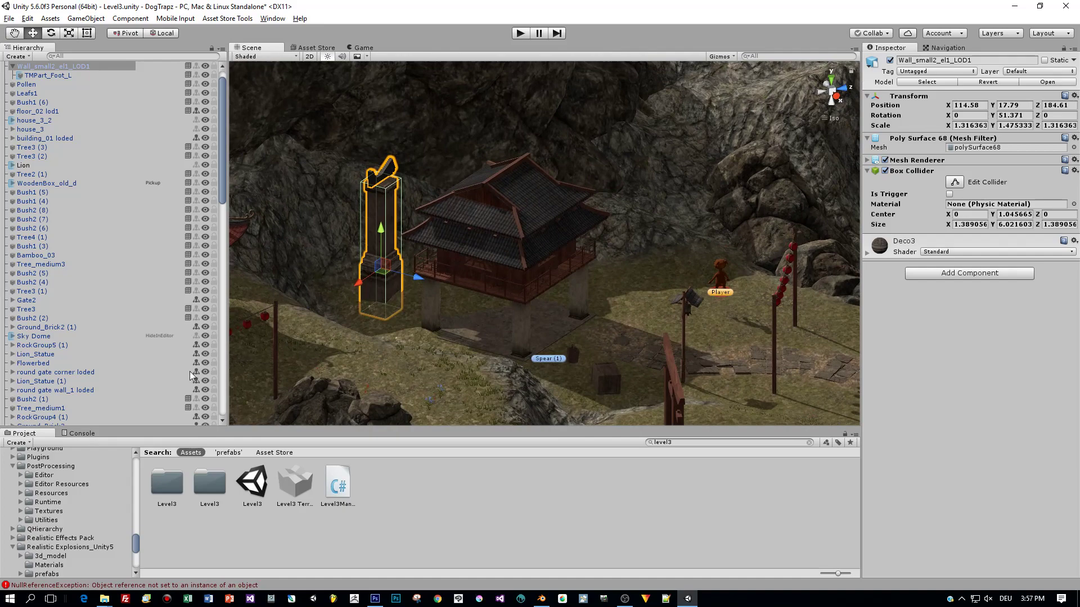
pyautogui.click(273, 19)
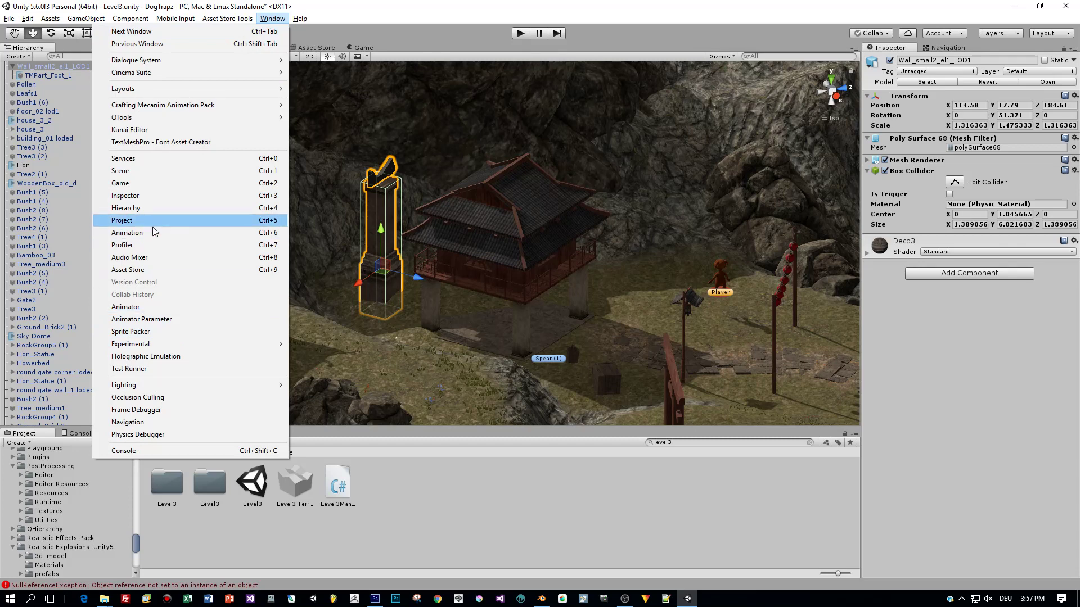
# Dock the Animation window beside Console and create a clip named Wall_Down
pyautogui.click(166, 232)
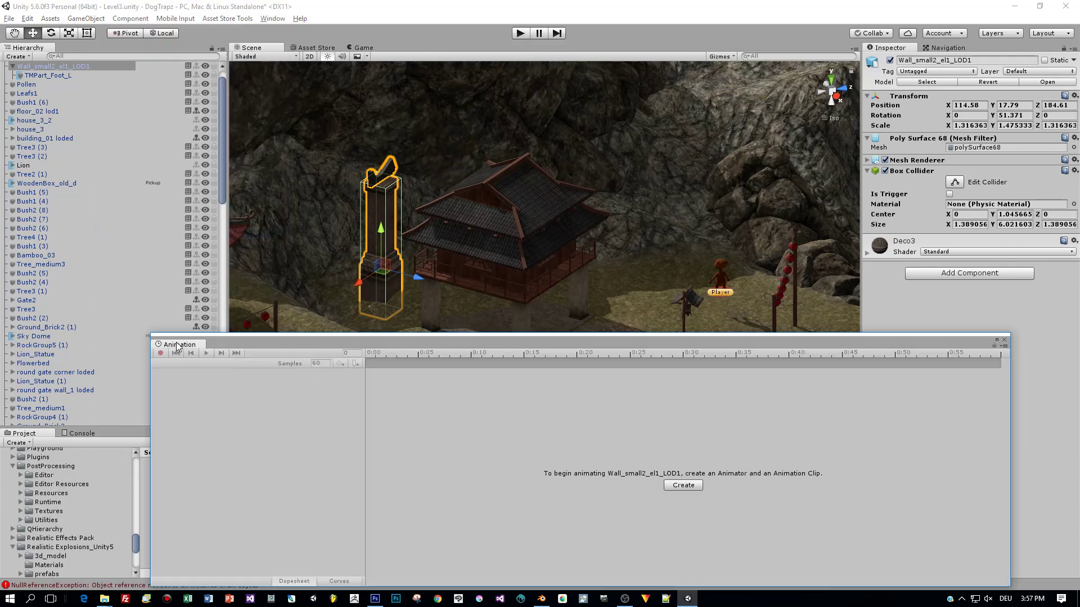
pyautogui.moveTo(176, 346); pyautogui.dragTo(142, 434)
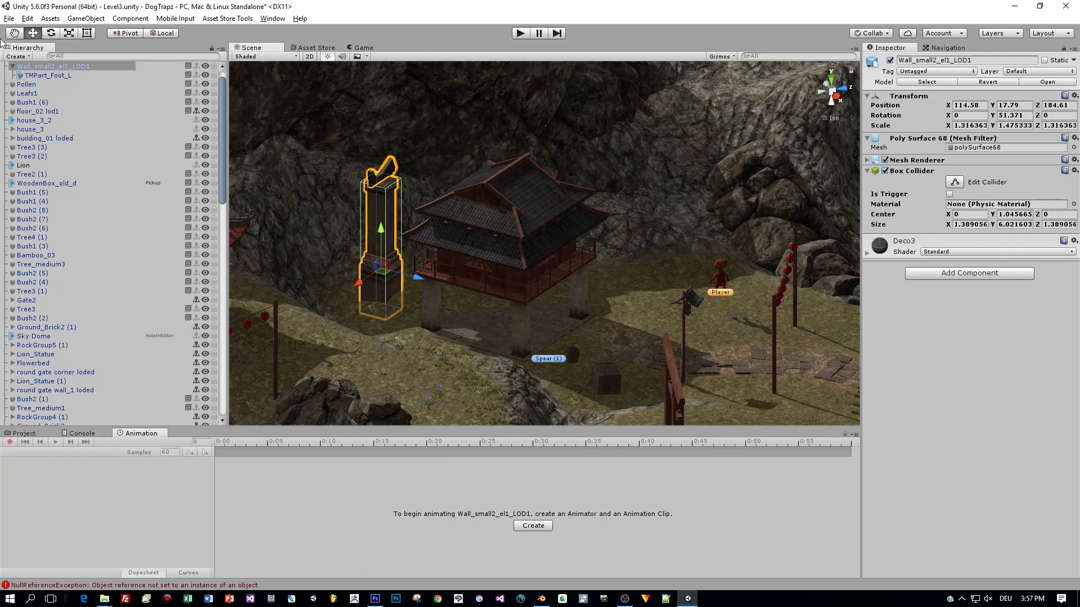
pyautogui.click(533, 526)
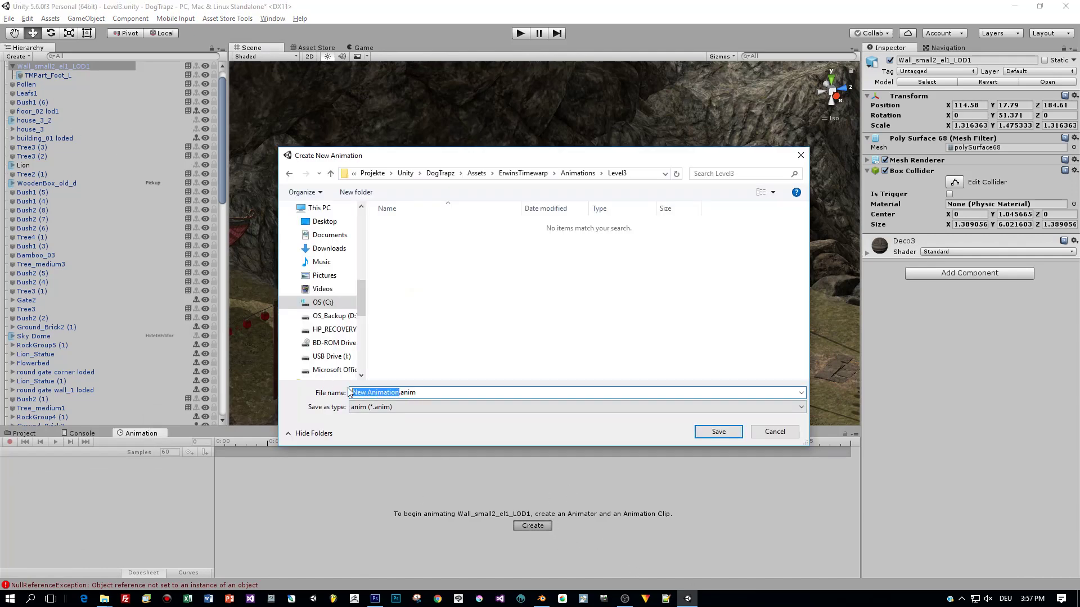
pyautogui.write('Wall_Down')
pyautogui.press('Return')
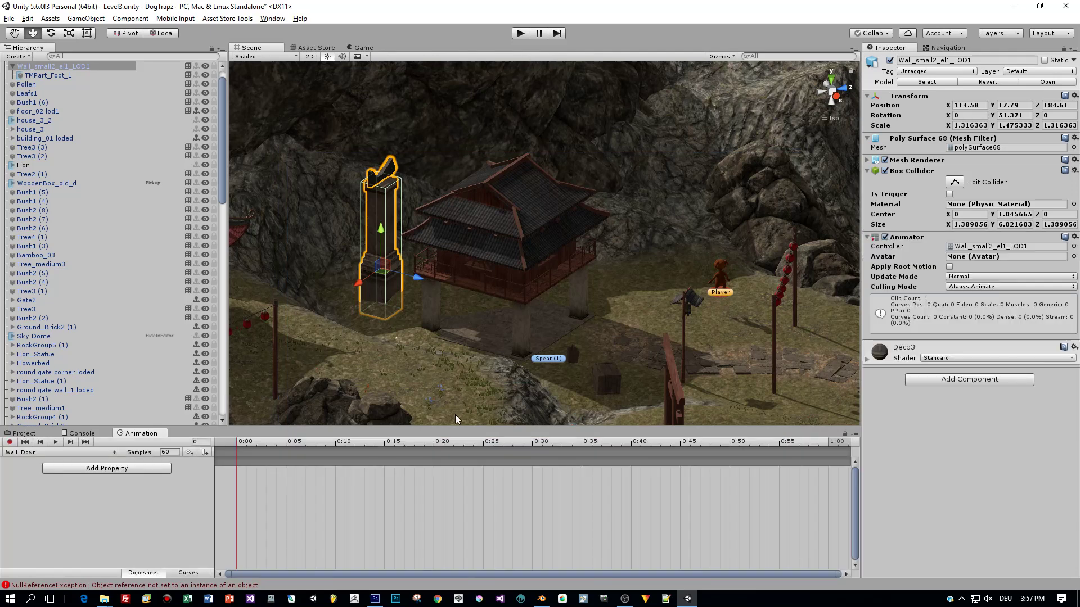
# With recording on, key the pillar's raised Position at 0:00
pyautogui.click(14, 435)
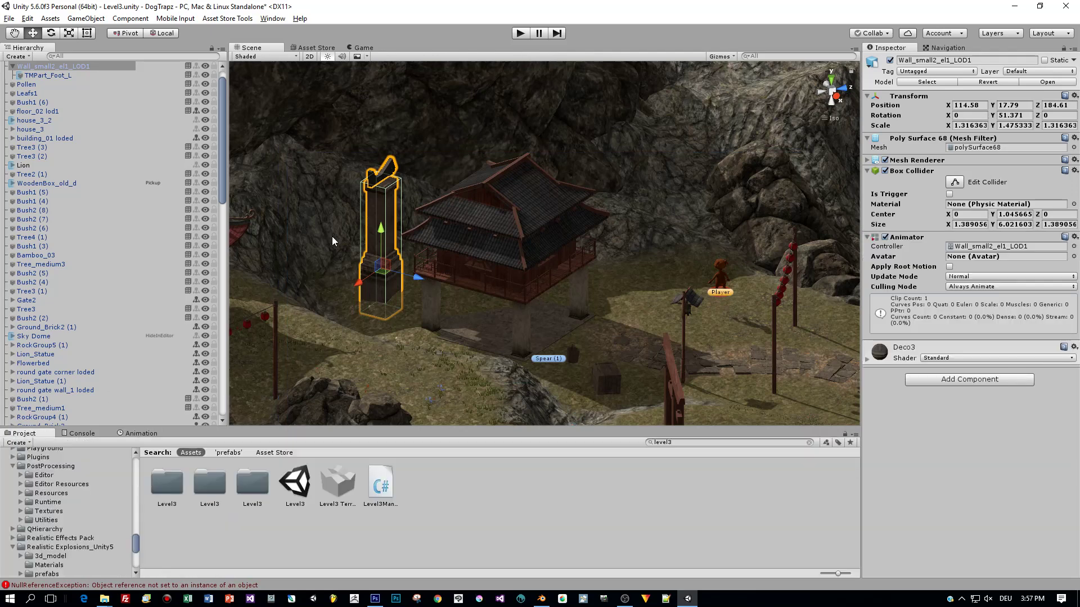
pyautogui.click(142, 435)
pyautogui.click(9, 442)
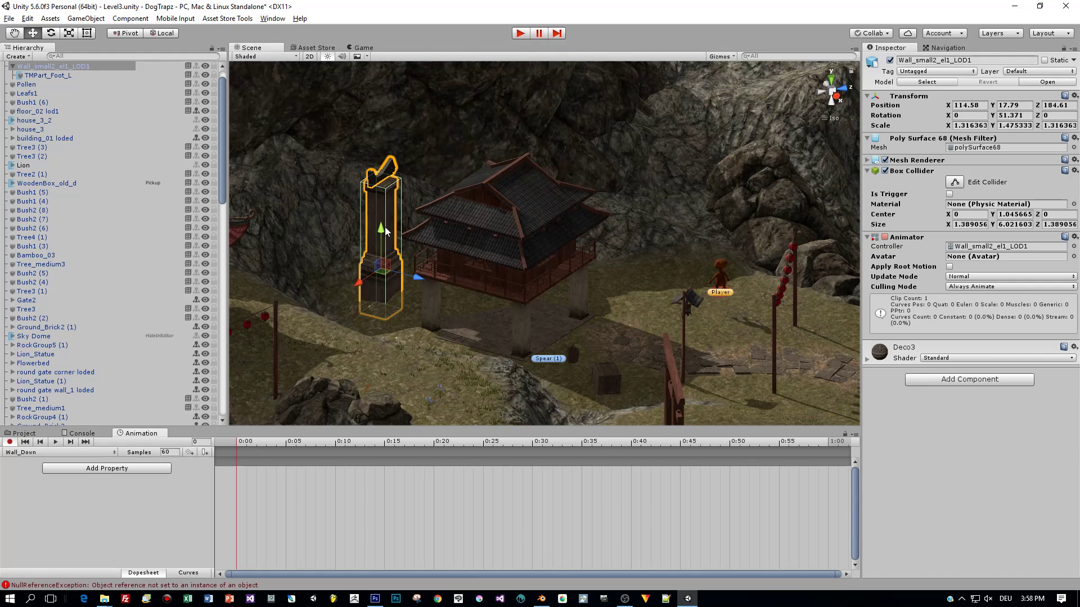
pyautogui.moveTo(385, 233); pyautogui.dragTo(382, 234)
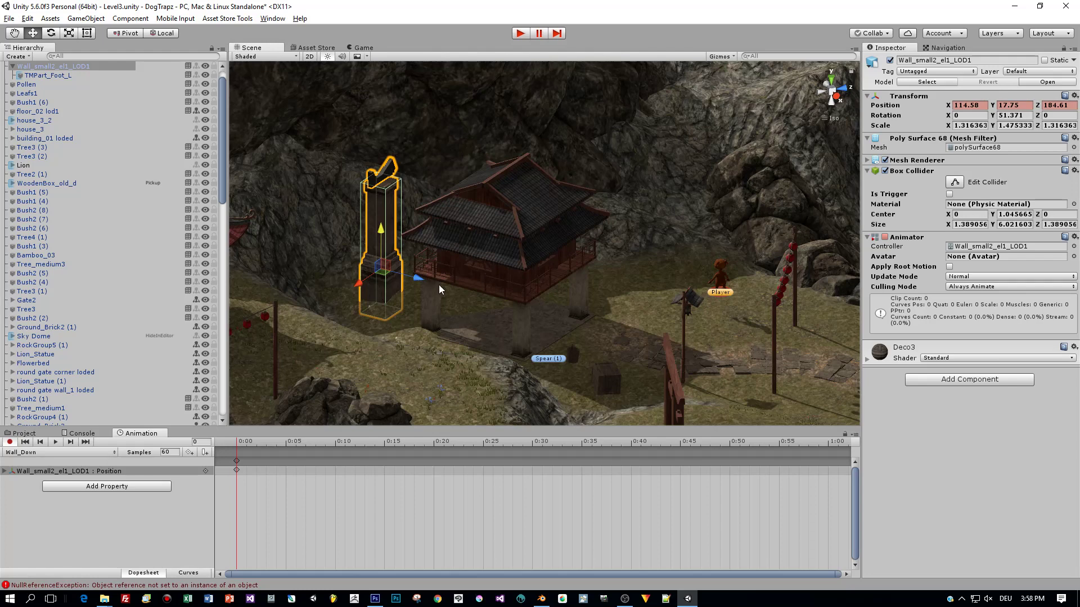
pyautogui.click(189, 452)
# Key the pillar lowered into the ground at 1:30 and preview the motion
pyautogui.moveTo(237, 445); pyautogui.dragTo(829, 453)
pyautogui.scroll(-6, 469, 487)
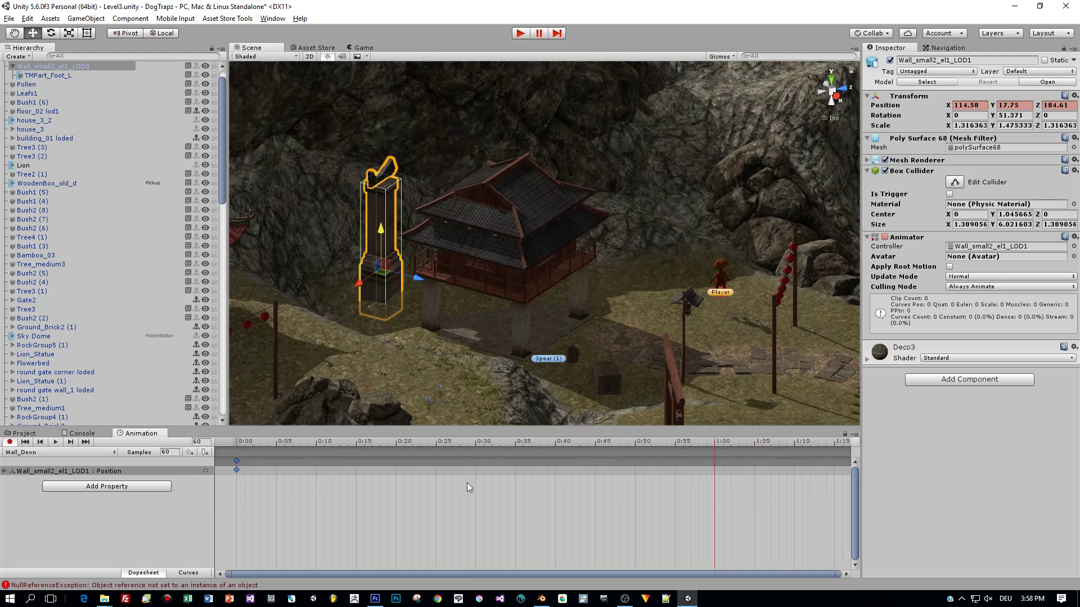
pyautogui.scroll(-1, 469, 487)
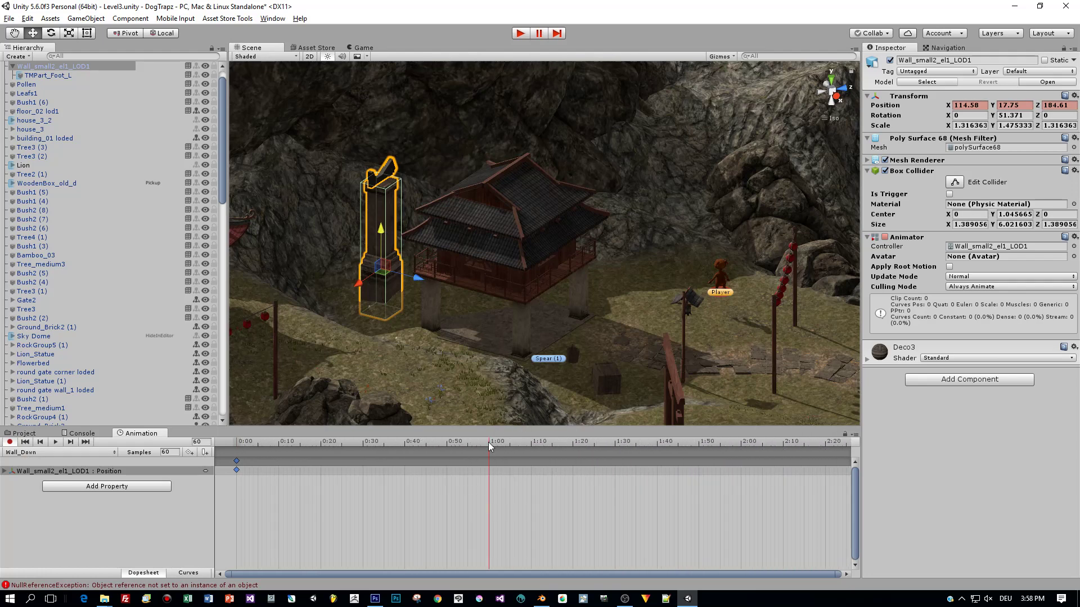
pyautogui.moveTo(494, 450); pyautogui.dragTo(616, 454)
pyautogui.moveTo(388, 239); pyautogui.dragTo(390, 340)
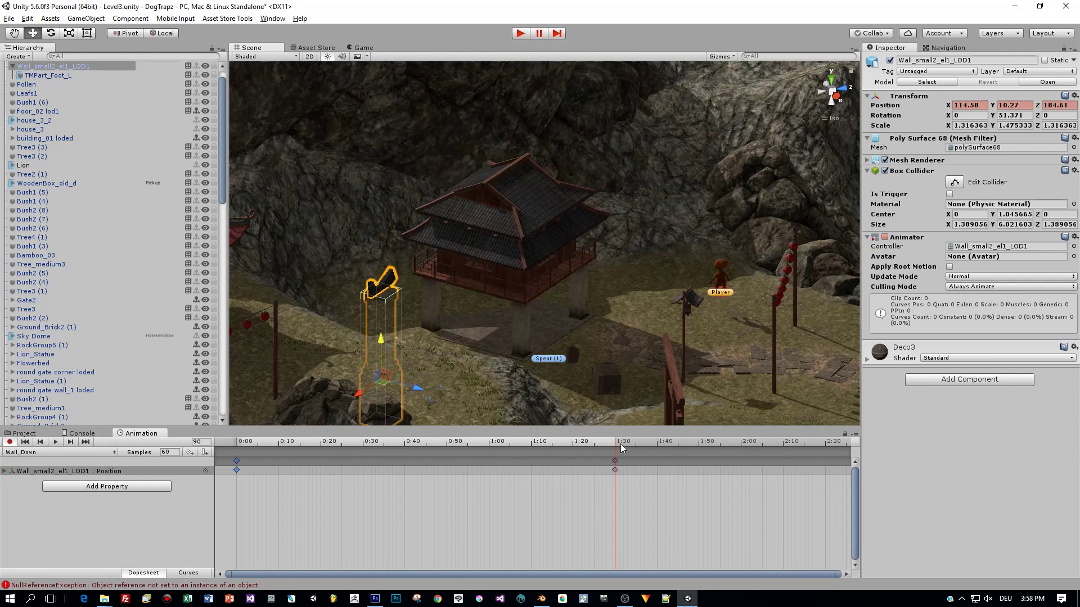
pyautogui.moveTo(615, 450); pyautogui.dragTo(258, 450)
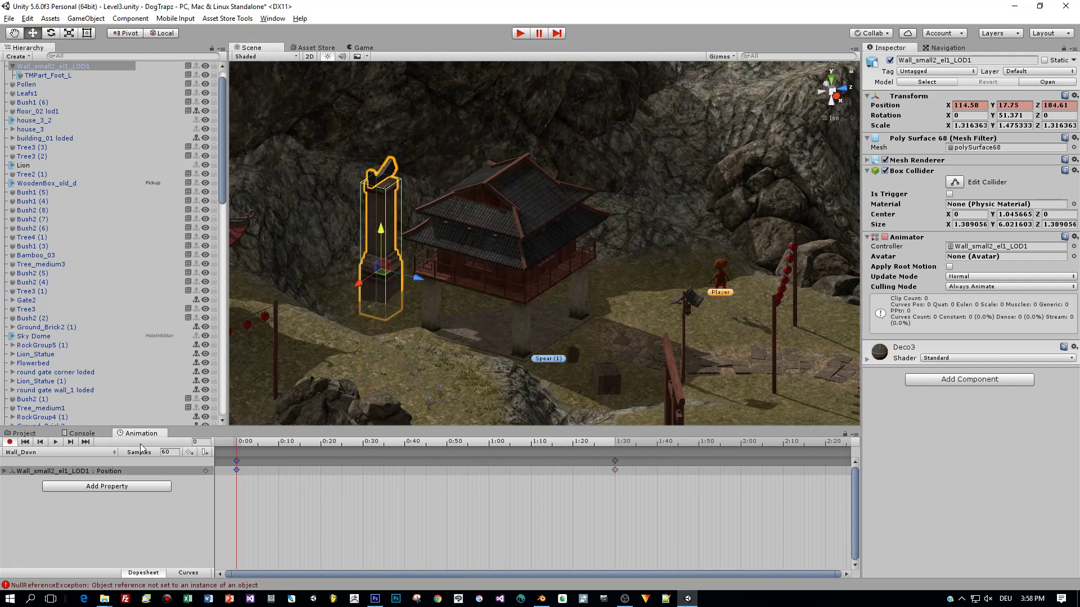
pyautogui.click(56, 443)
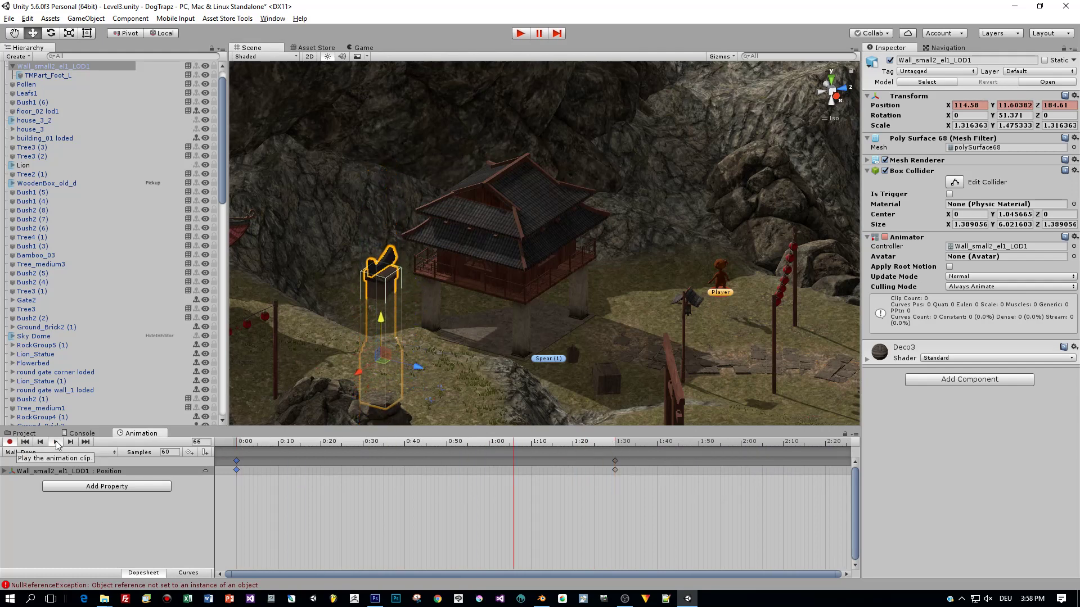
pyautogui.click(56, 443)
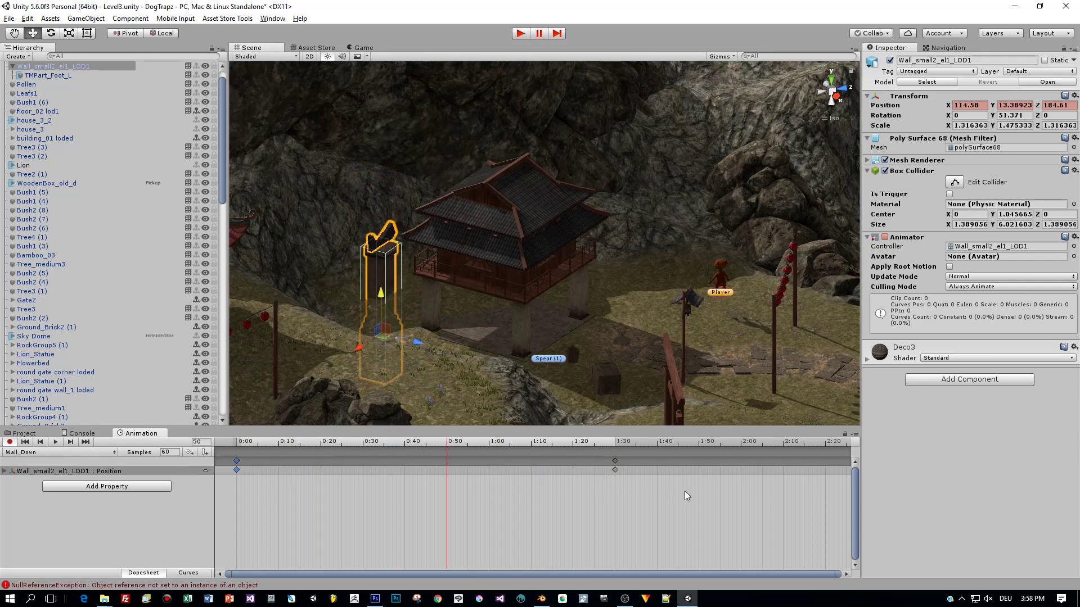
# Move the end keyframe to 2:10 to slow the sinking and preview it
pyautogui.moveTo(687, 497); pyautogui.dragTo(220, 452)
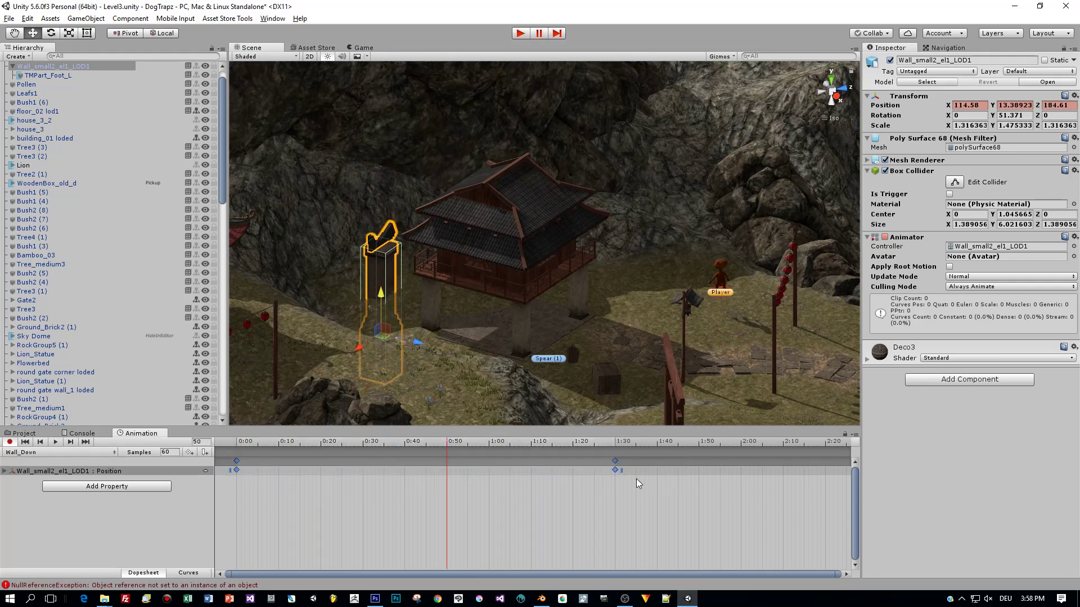
pyautogui.scroll(-1, 619, 478)
pyautogui.moveTo(598, 471); pyautogui.dragTo(759, 478)
pyautogui.scroll(-2, 742, 523)
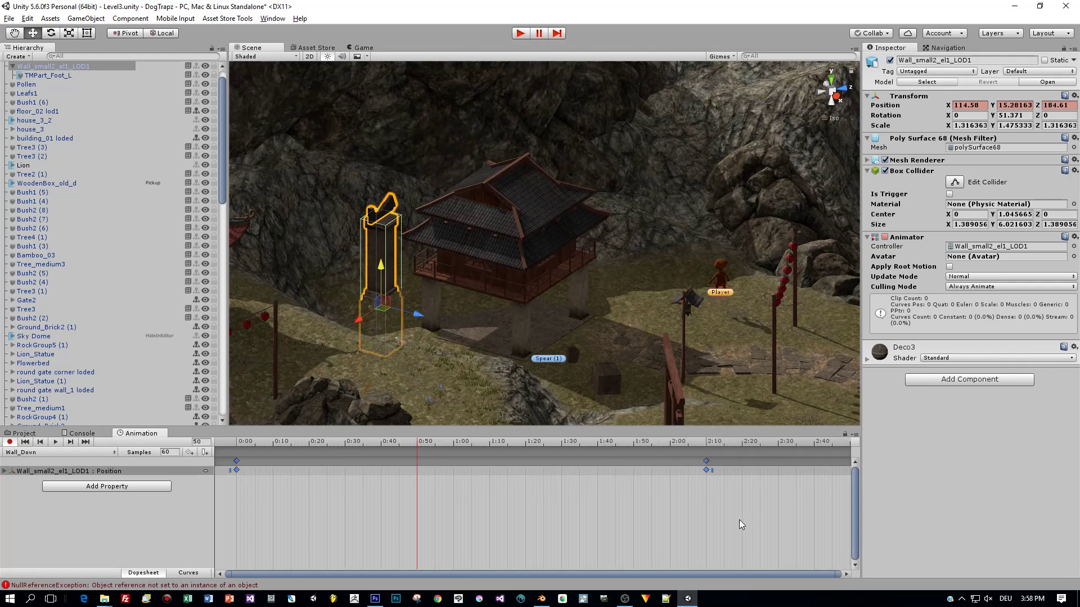
pyautogui.click(263, 442)
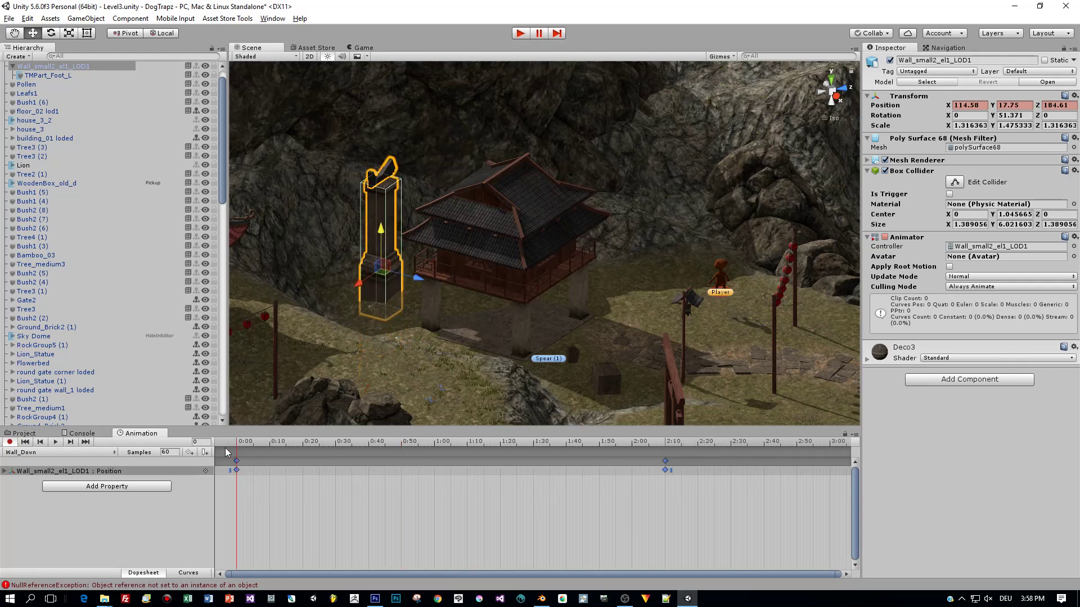
pyautogui.click(55, 442)
pyautogui.hotkey('ctrl', 'p')
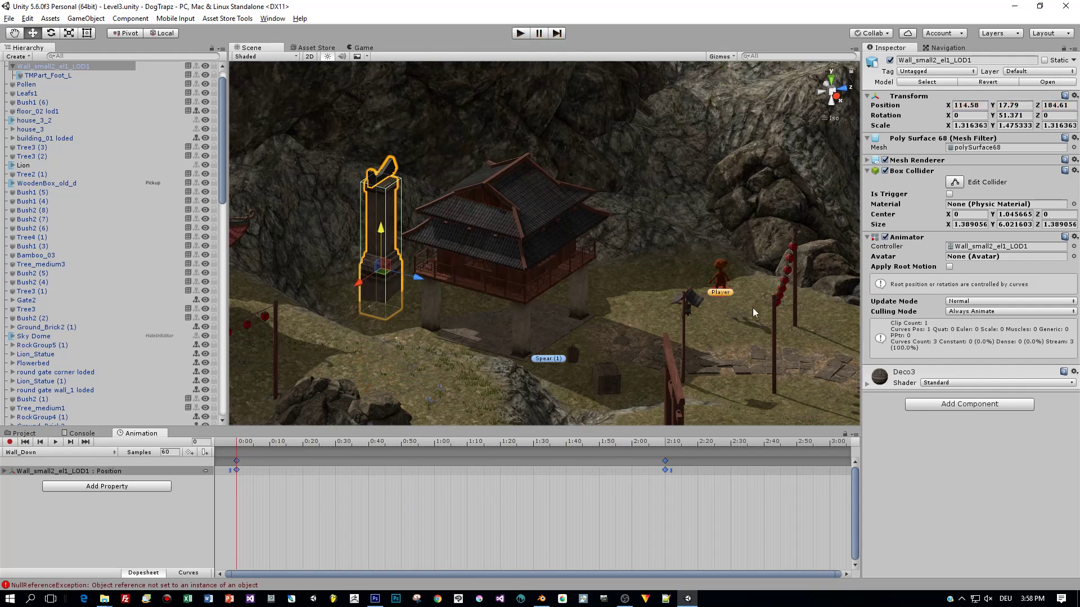
pyautogui.click(968, 249)
# Open the controller graph and arrange Wall_Down beside Entry and Exit below it
pyautogui.doubleClick(967, 249)
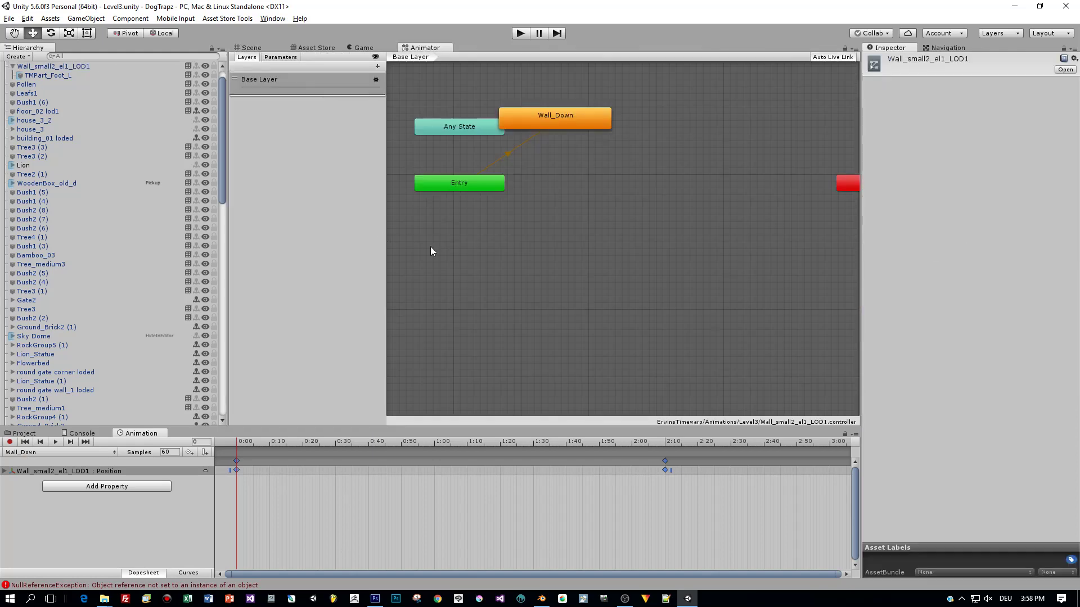
pyautogui.moveTo(545, 124); pyautogui.dragTo(588, 192)
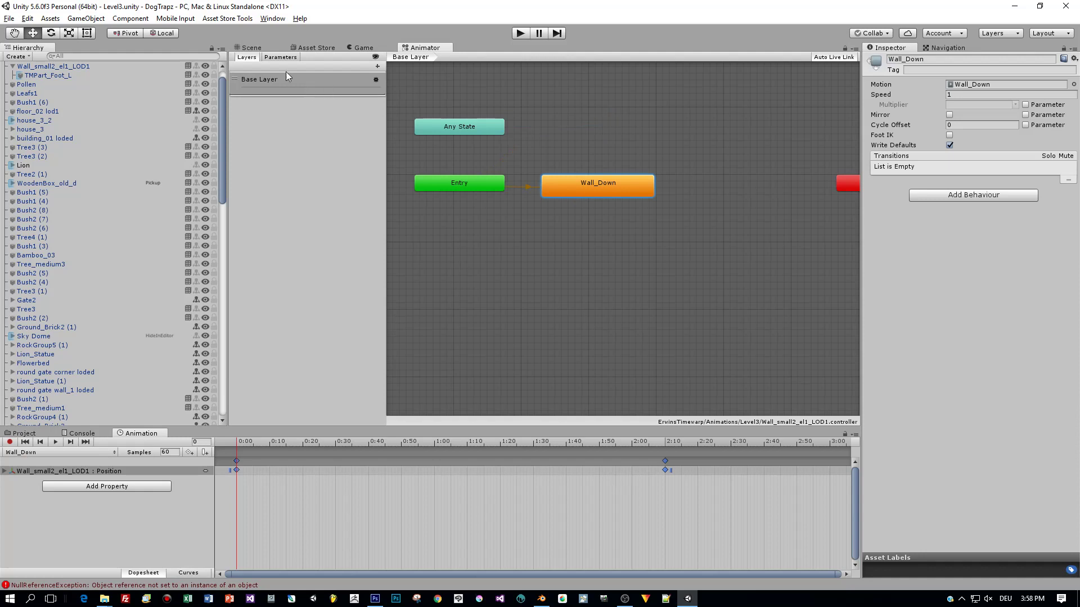
pyautogui.click(271, 58)
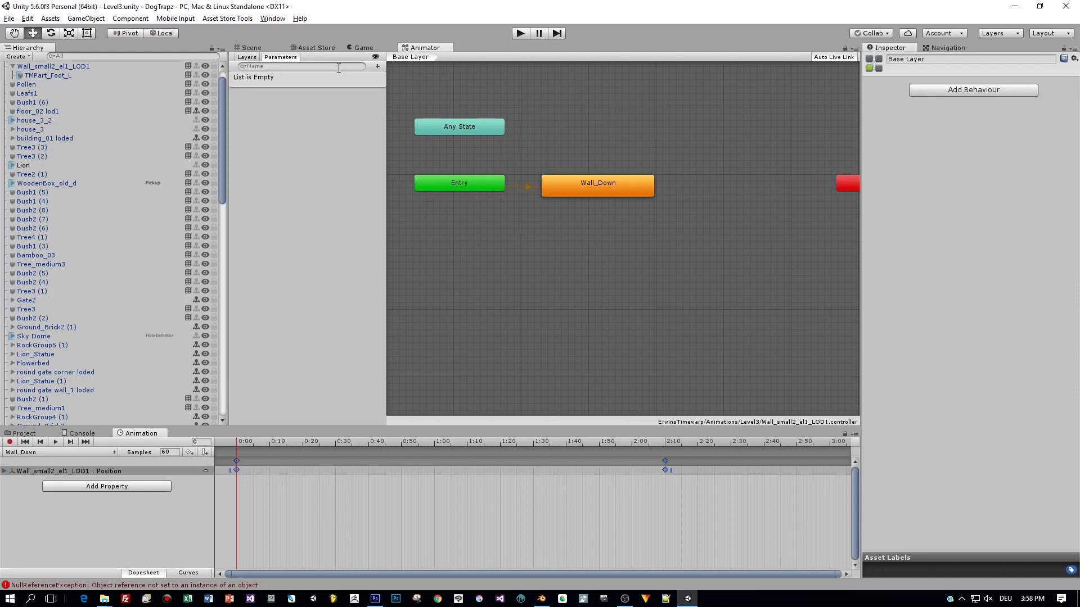
pyautogui.click(378, 66)
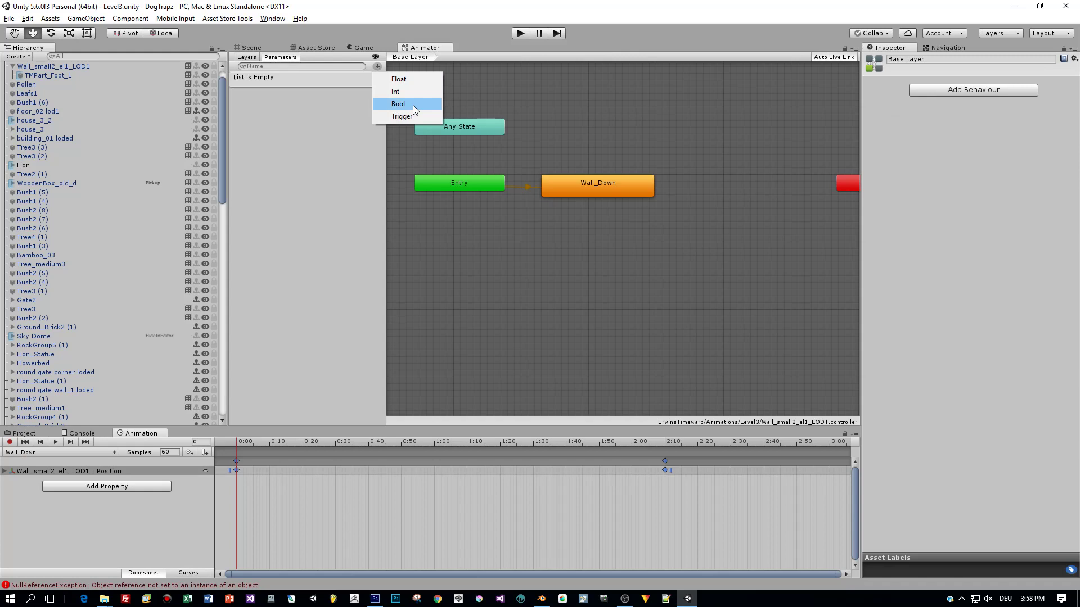
pyautogui.moveTo(845, 186); pyautogui.dragTo(430, 223)
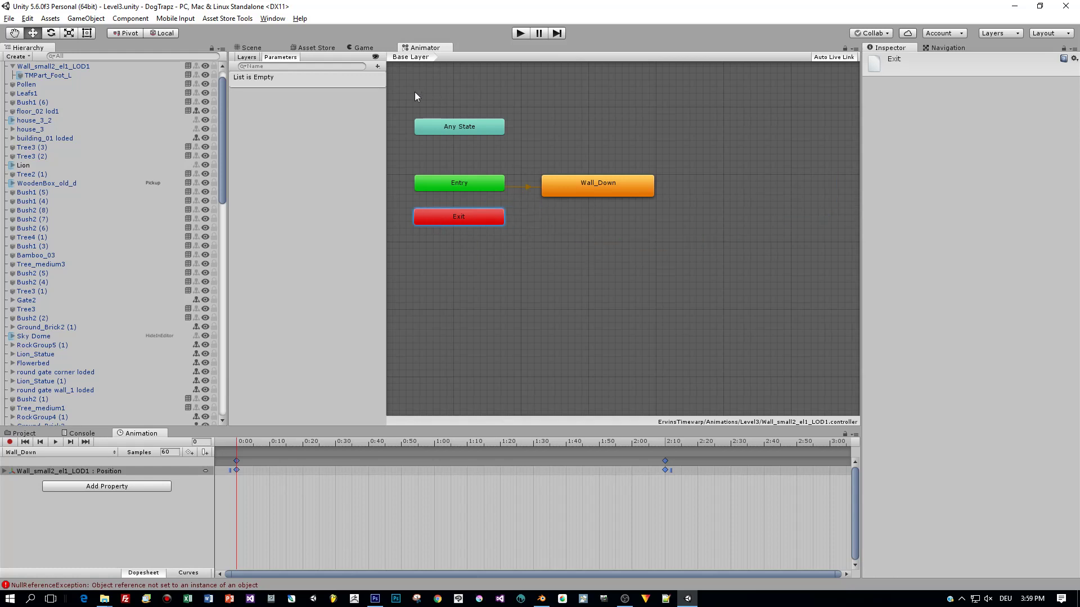
# Add a Bool parameter named godown
pyautogui.click(377, 66)
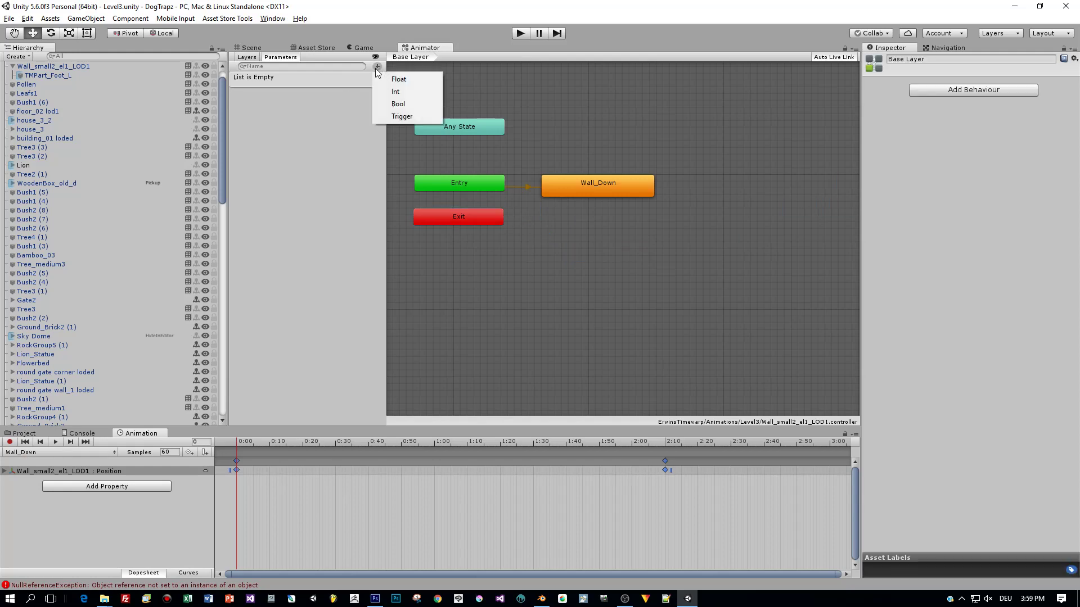
pyautogui.click(400, 104)
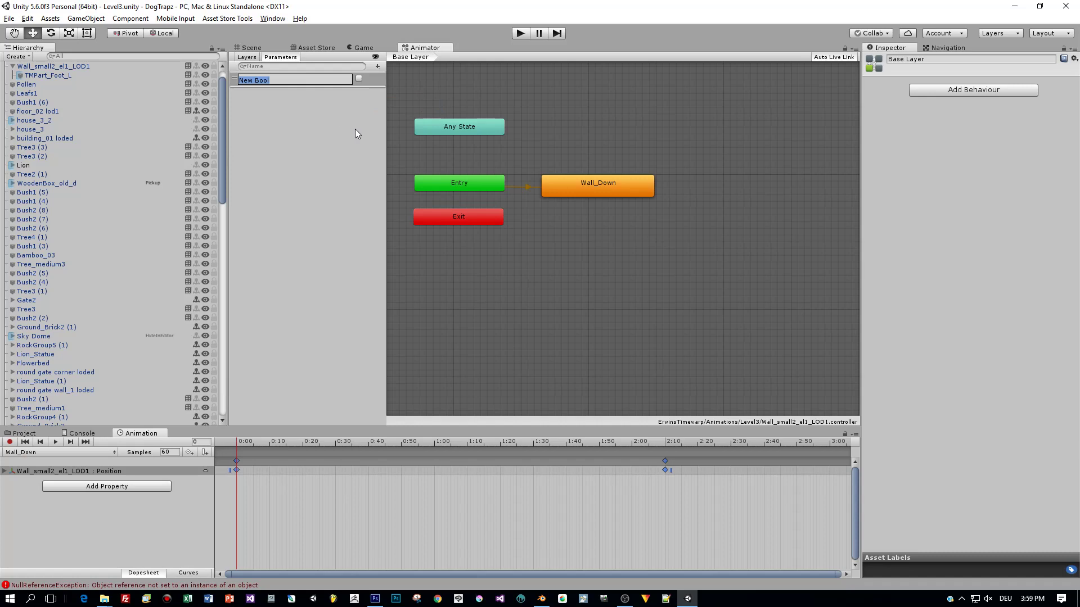
pyautogui.write('godown')
pyautogui.press('Return')
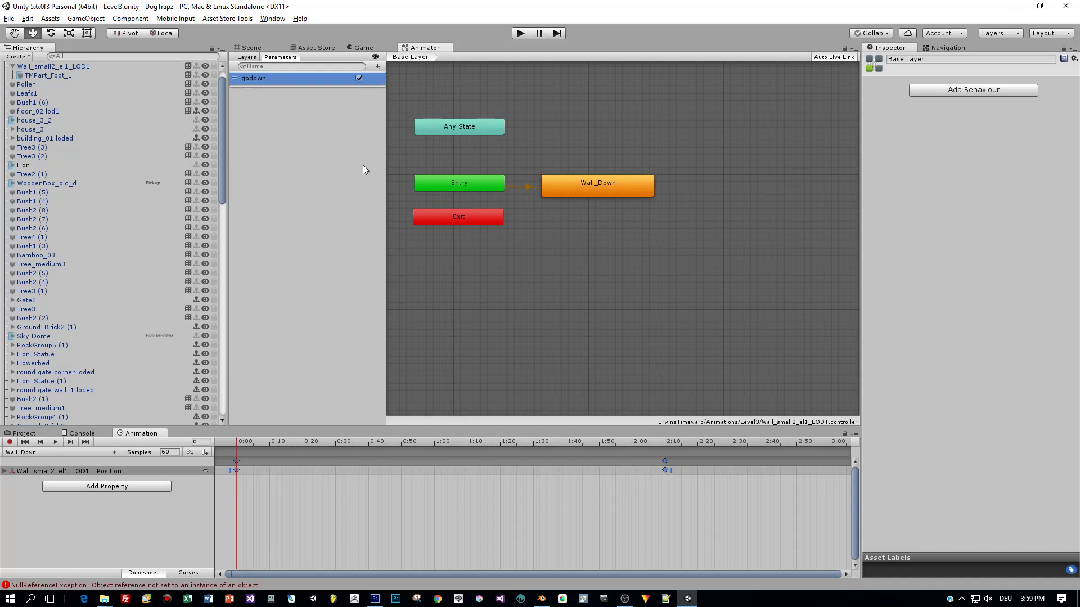
pyautogui.click(526, 186)
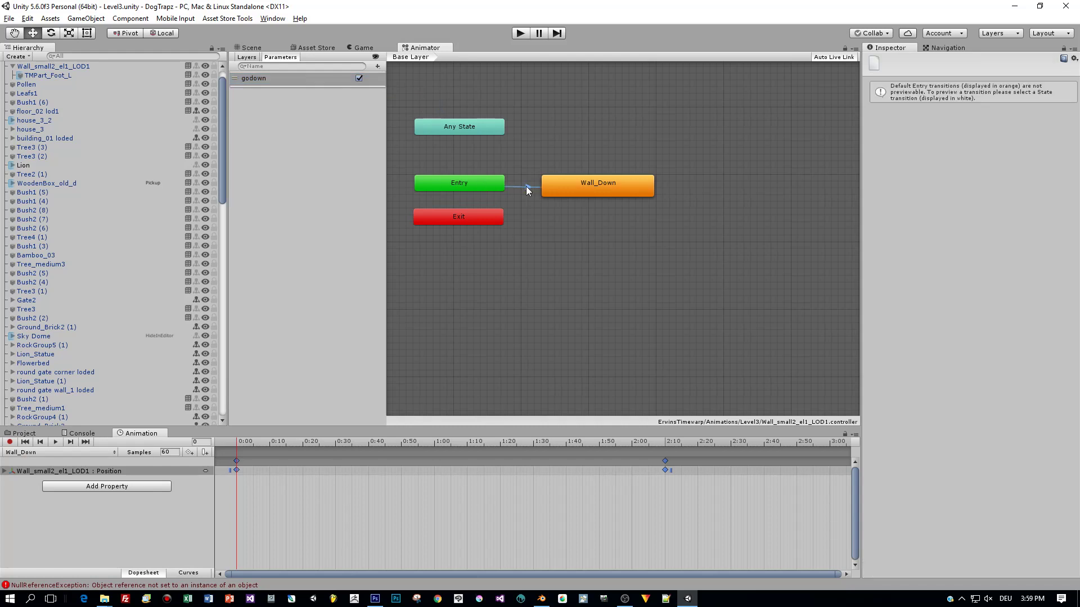
# Create an empty state and set it as the layer default state
pyautogui.moveTo(569, 186); pyautogui.dragTo(581, 183)
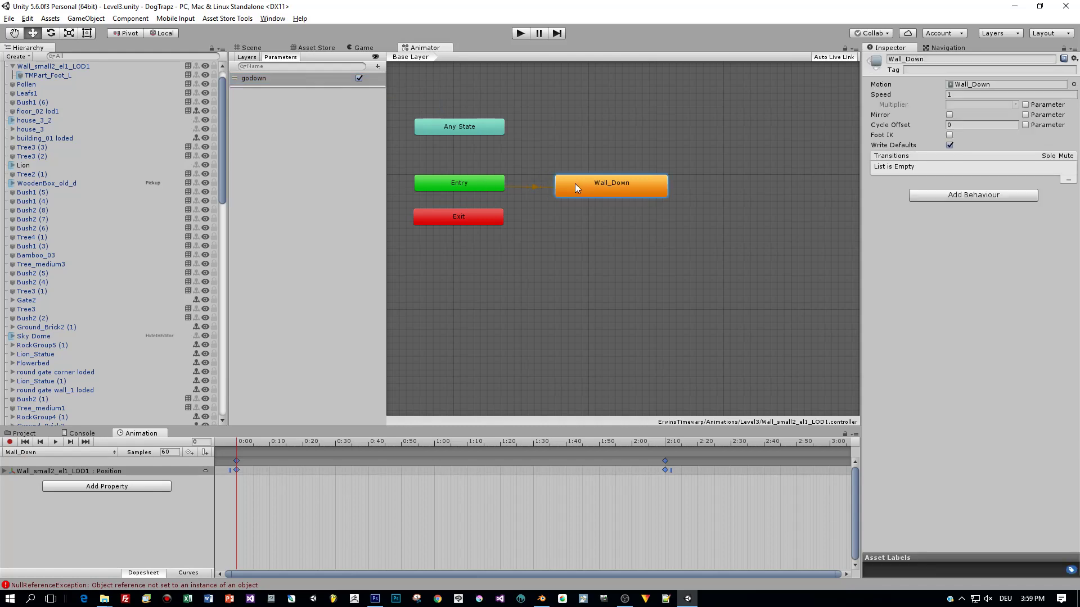
pyautogui.rightClick(574, 134)
pyautogui.moveTo(613, 144)
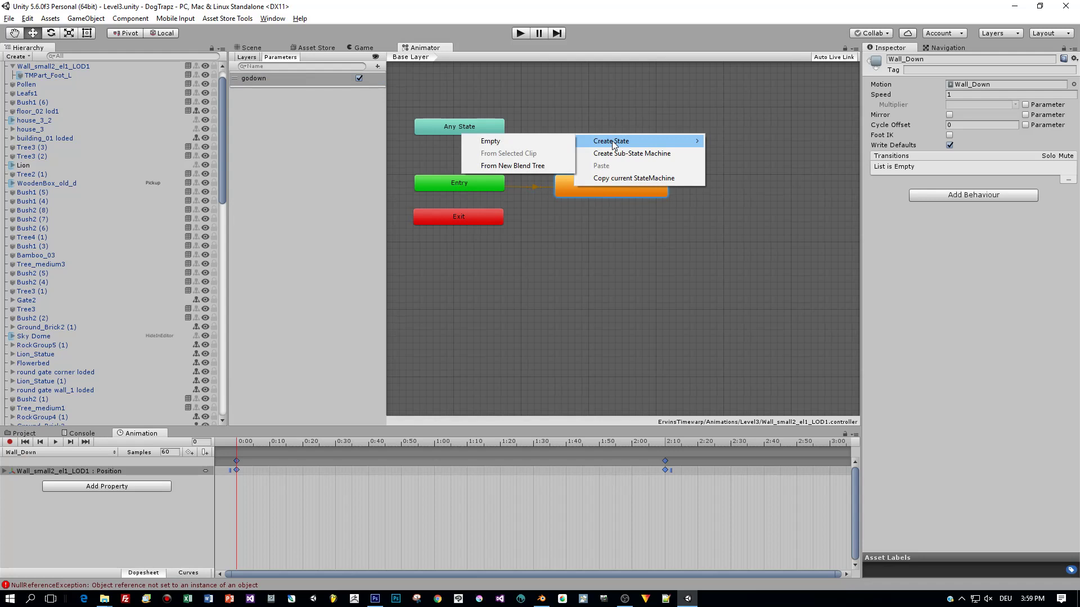
pyautogui.click(538, 141)
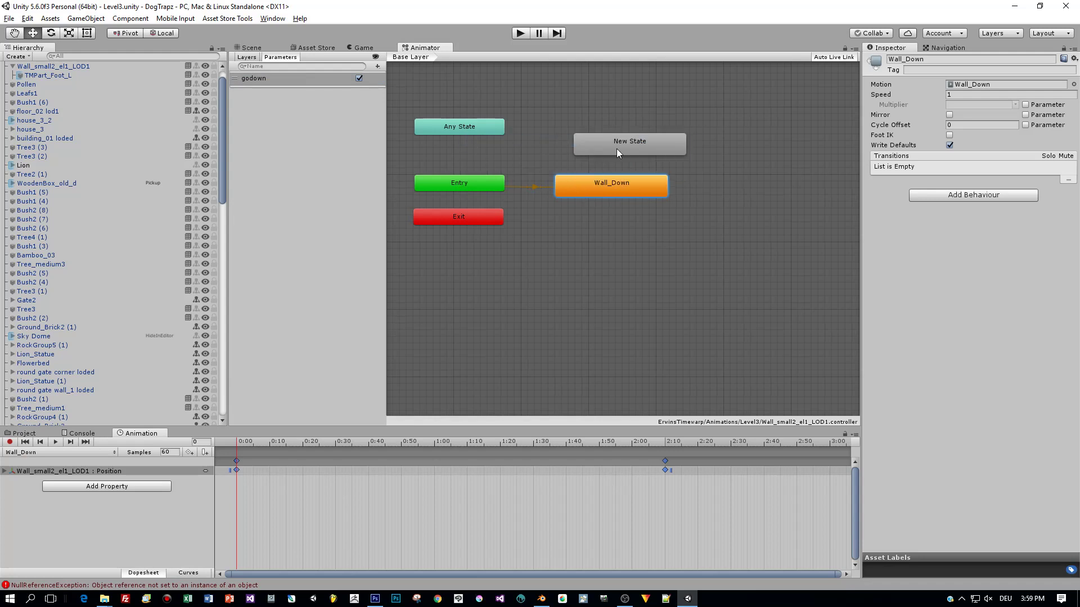
pyautogui.rightClick(571, 146)
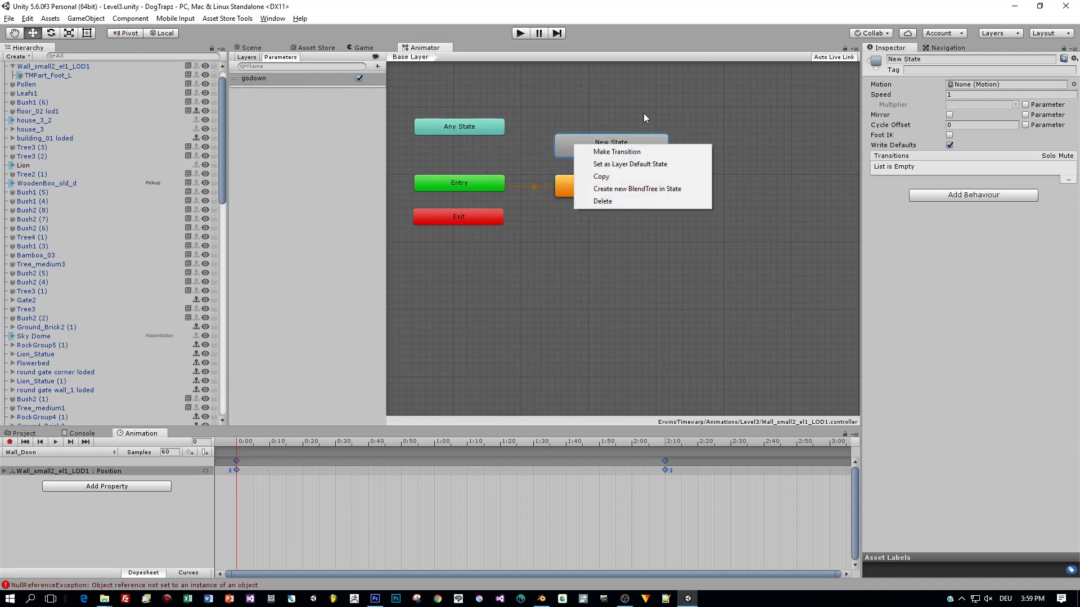
pyautogui.click(653, 164)
# Add a transition from the new state to Wall_Down with condition godown true
pyautogui.moveTo(616, 190); pyautogui.dragTo(615, 218)
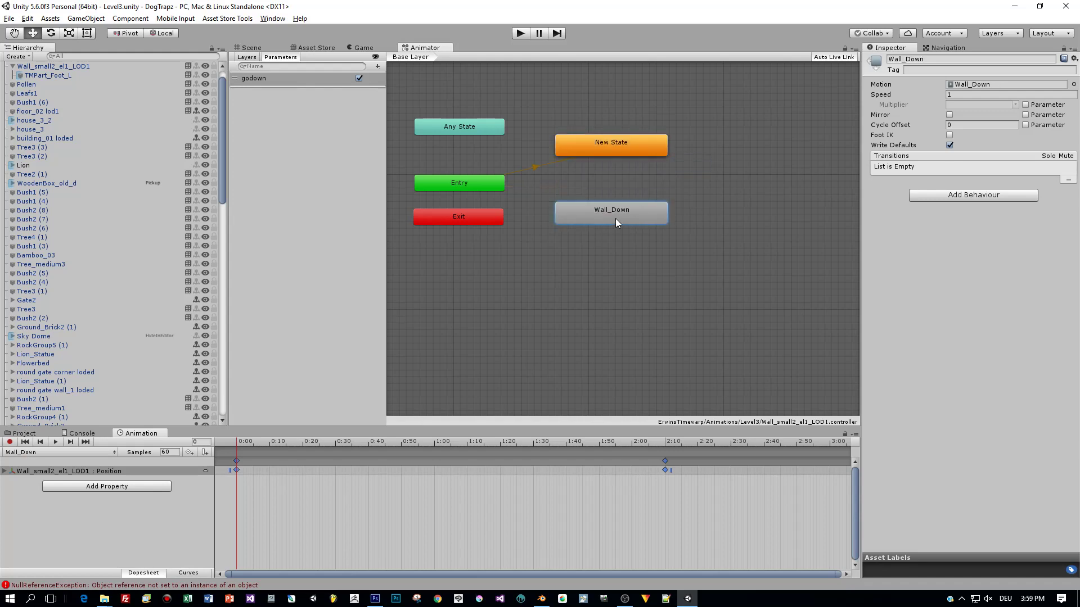
pyautogui.rightClick(617, 144)
pyautogui.click(657, 153)
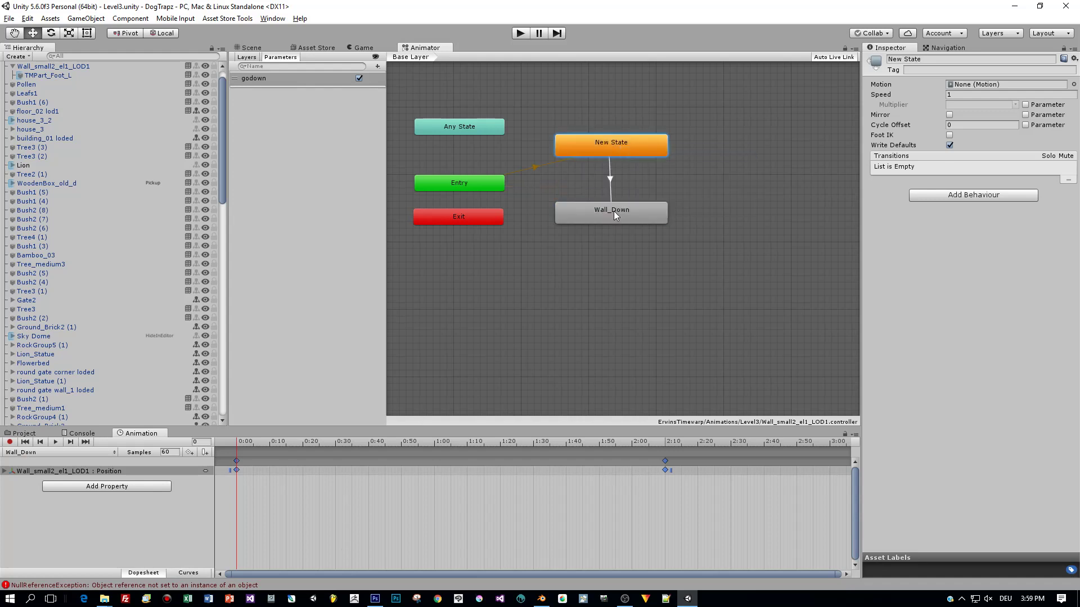
pyautogui.click(613, 211)
pyautogui.click(609, 181)
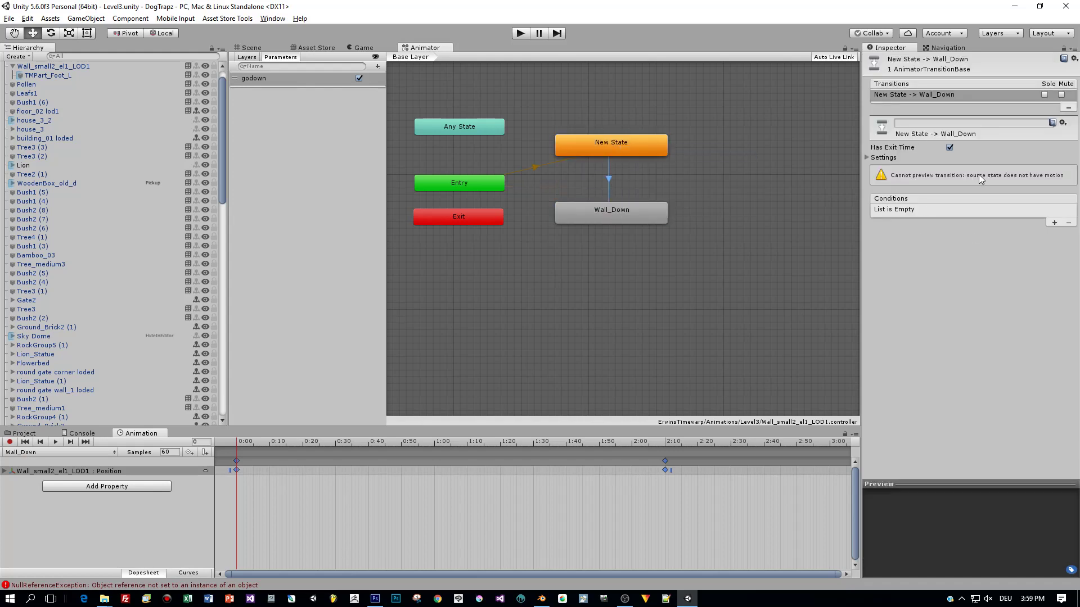
pyautogui.click(1054, 223)
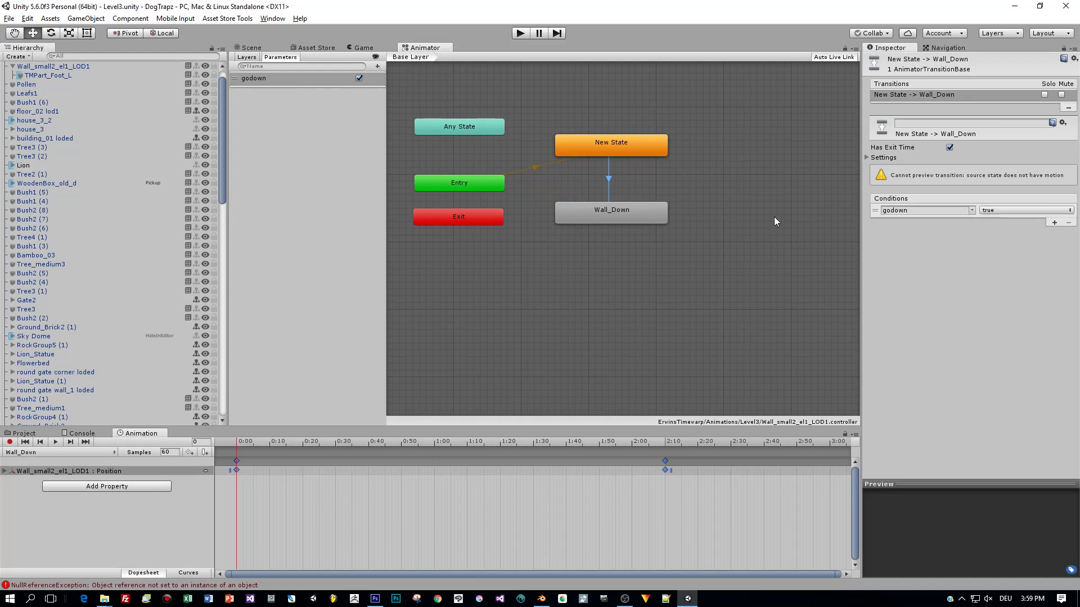
pyautogui.click(359, 78)
pyautogui.click(720, 154)
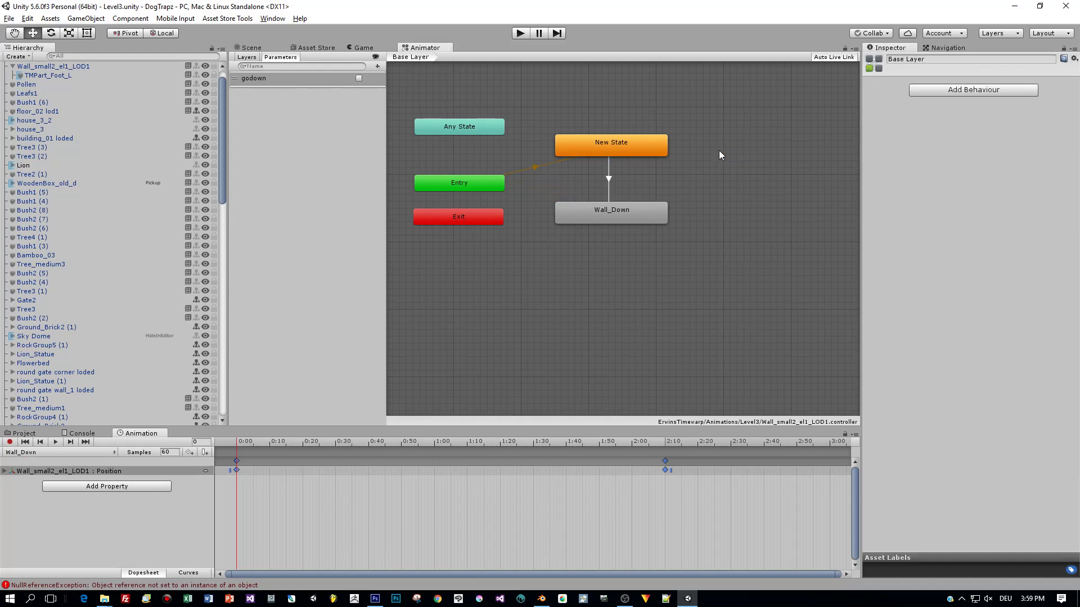
pyautogui.click(610, 176)
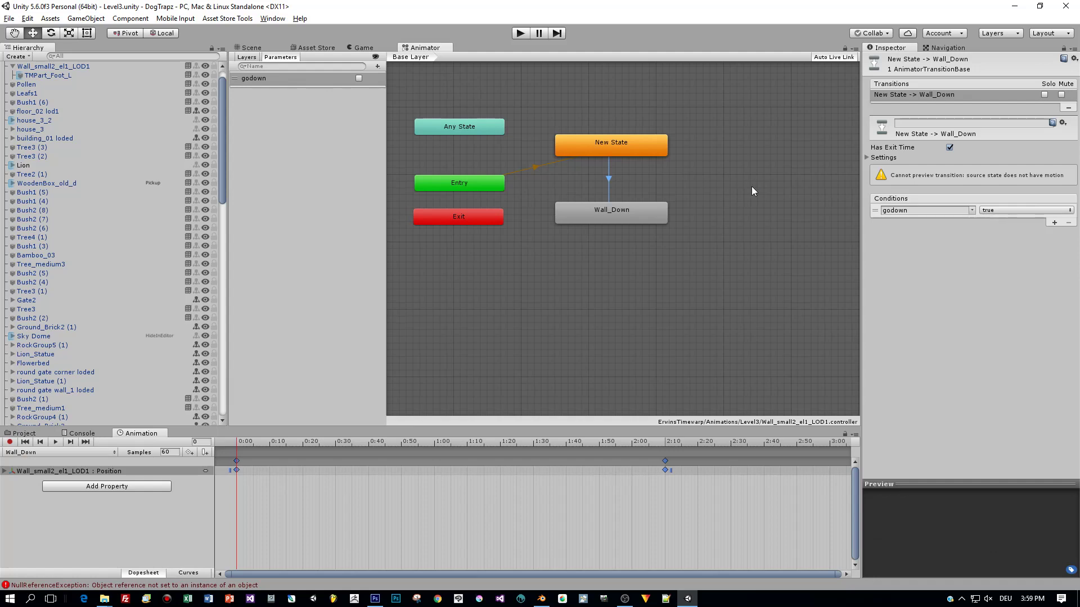
# Rename the new state to Start
pyautogui.click(628, 149)
pyautogui.click(929, 59)
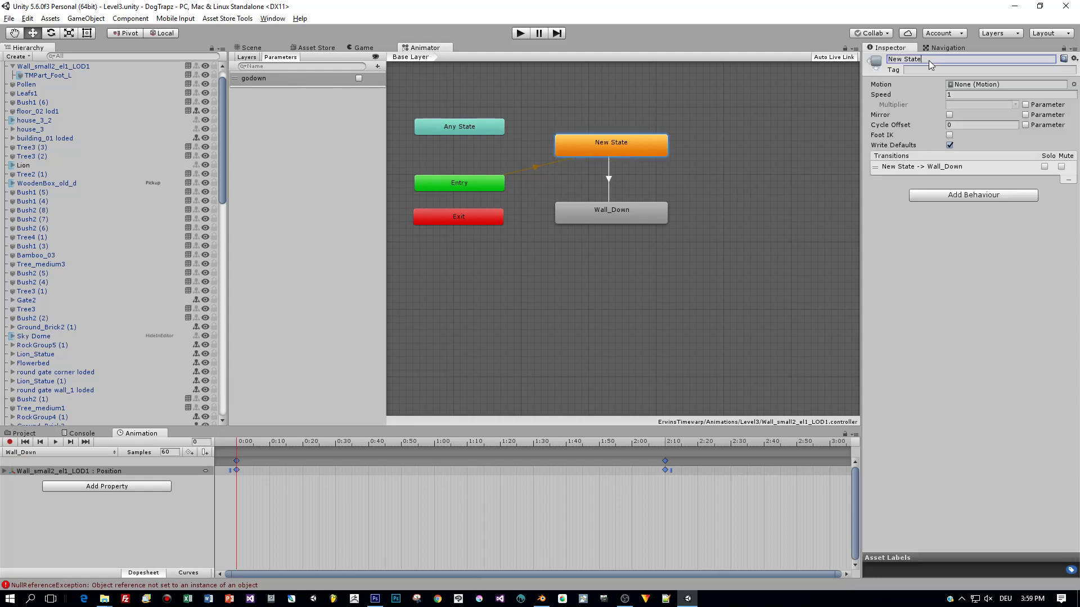
pyautogui.write('Start')
pyautogui.press('Return')
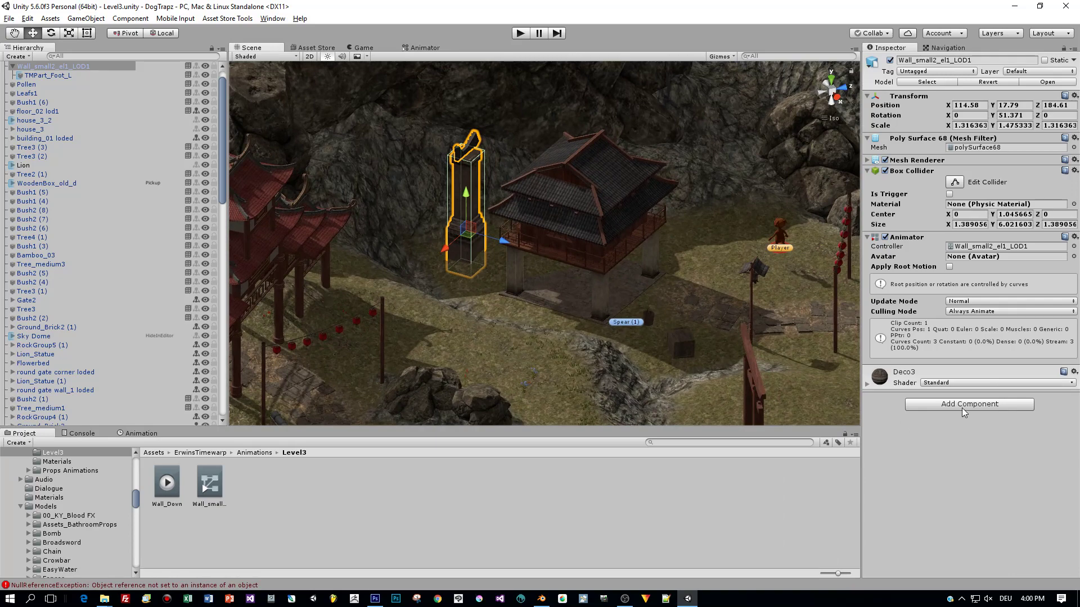
# Add a new script component named Wall_Down to the pillar
pyautogui.click(964, 404)
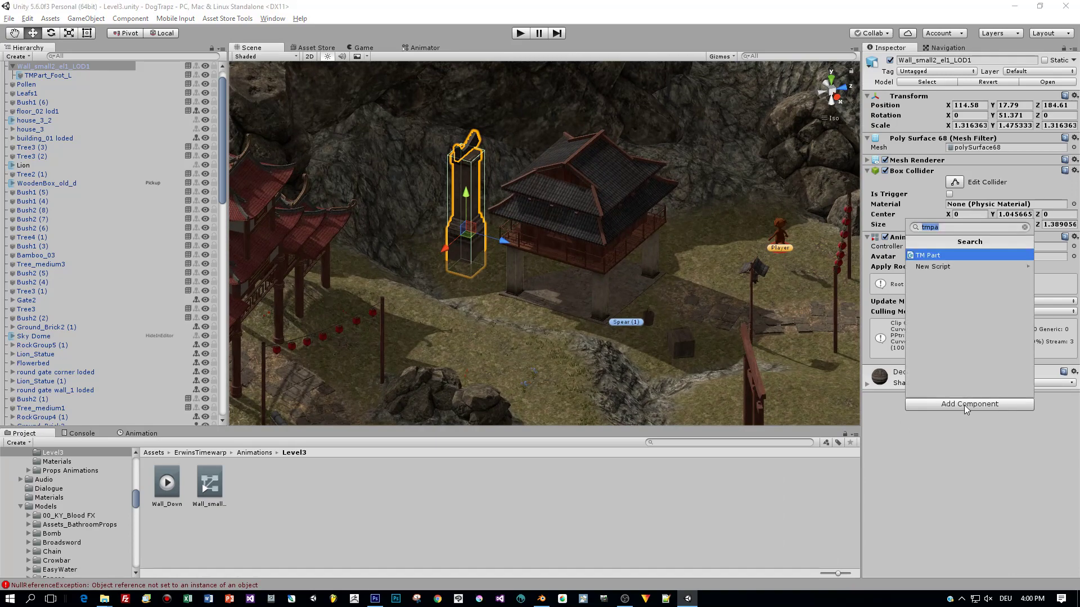
pyautogui.click(943, 268)
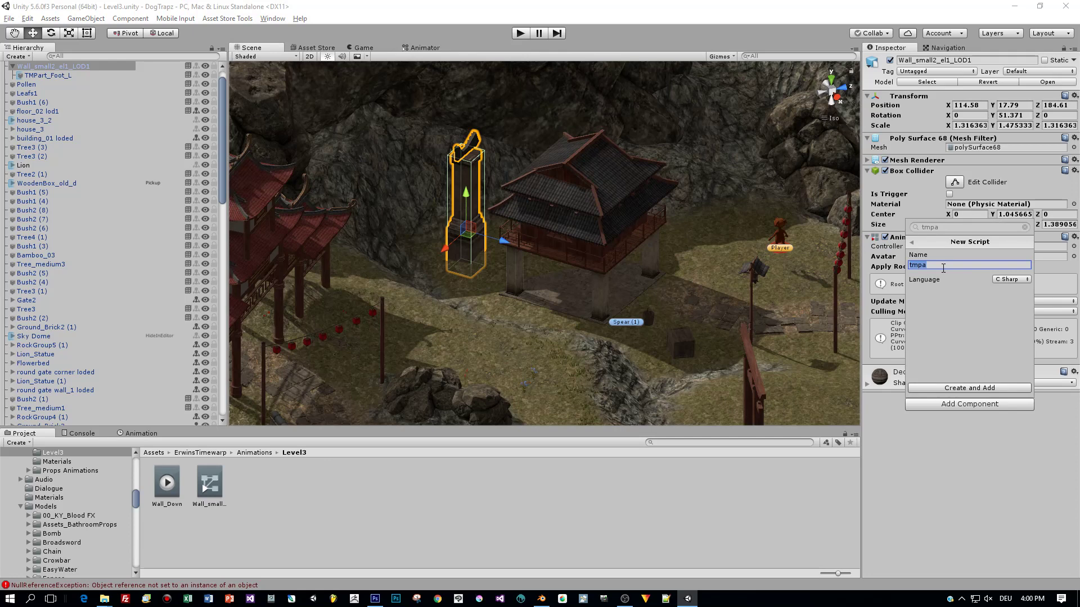
pyautogui.write('Wall')
pyautogui.press('BackSpace')
pyautogui.press('BackSpace')
pyautogui.press('BackSpace')
pyautogui.press('BackSpace')
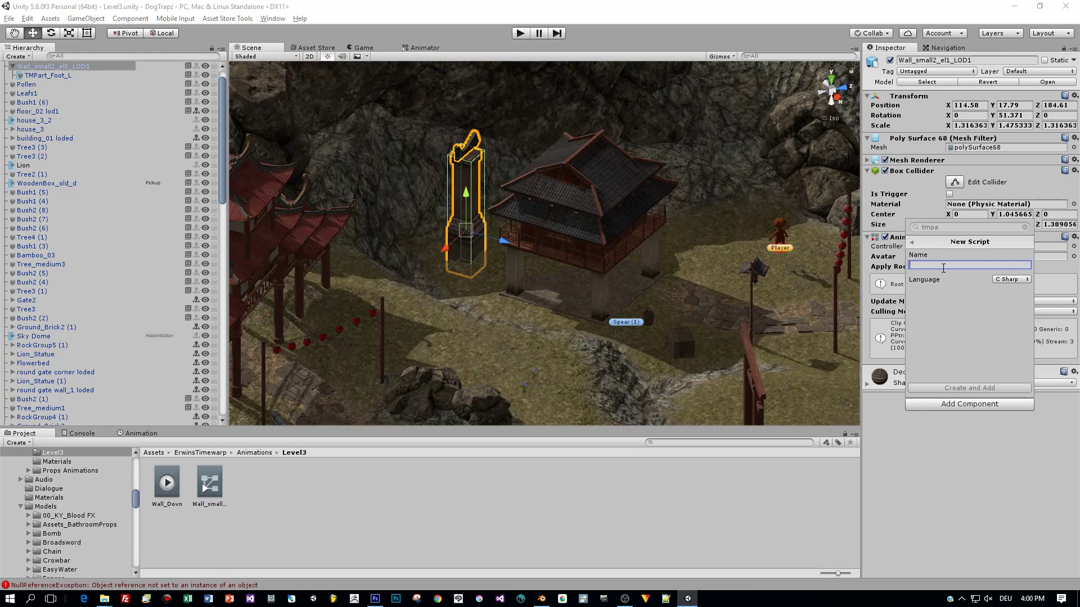
pyautogui.write('Wall')
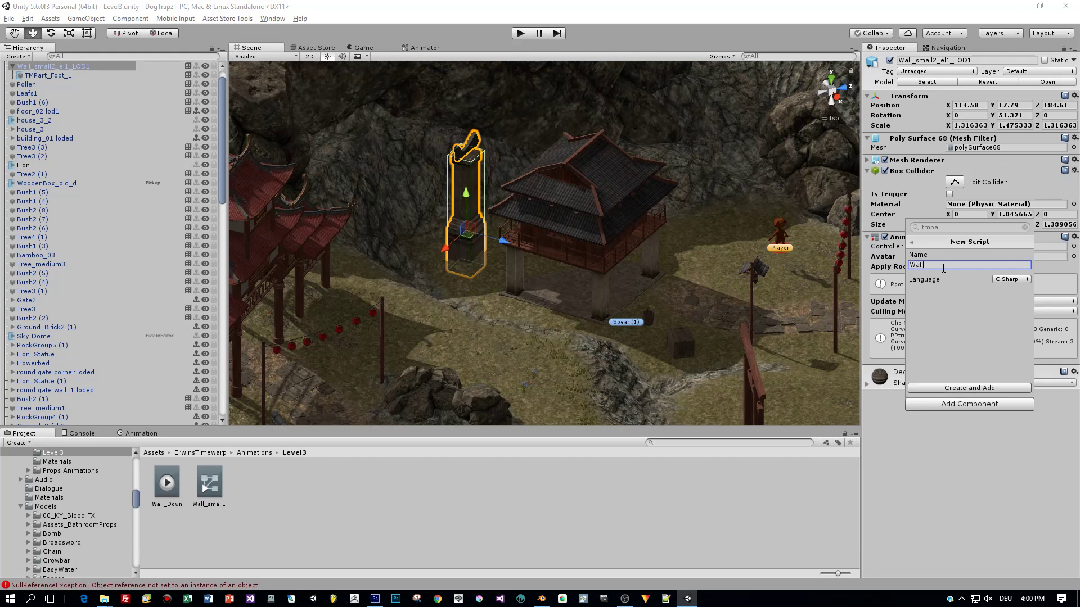
pyautogui.write('_Down')
pyautogui.click(979, 387)
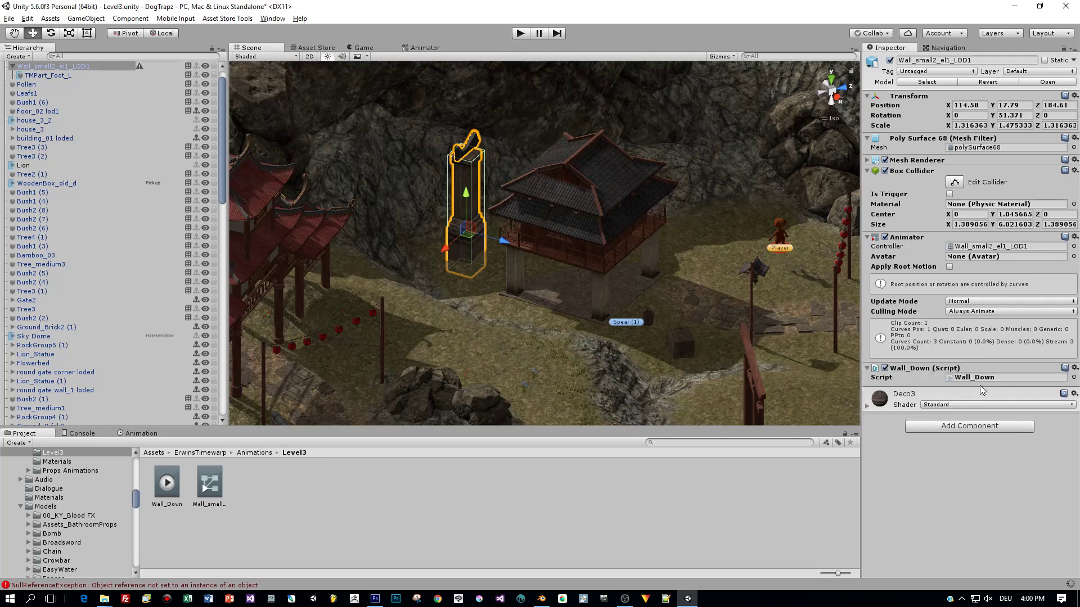
# Move the Wall_Down script asset from Animations/Level3 into Scripts/Level3
pyautogui.click(977, 377)
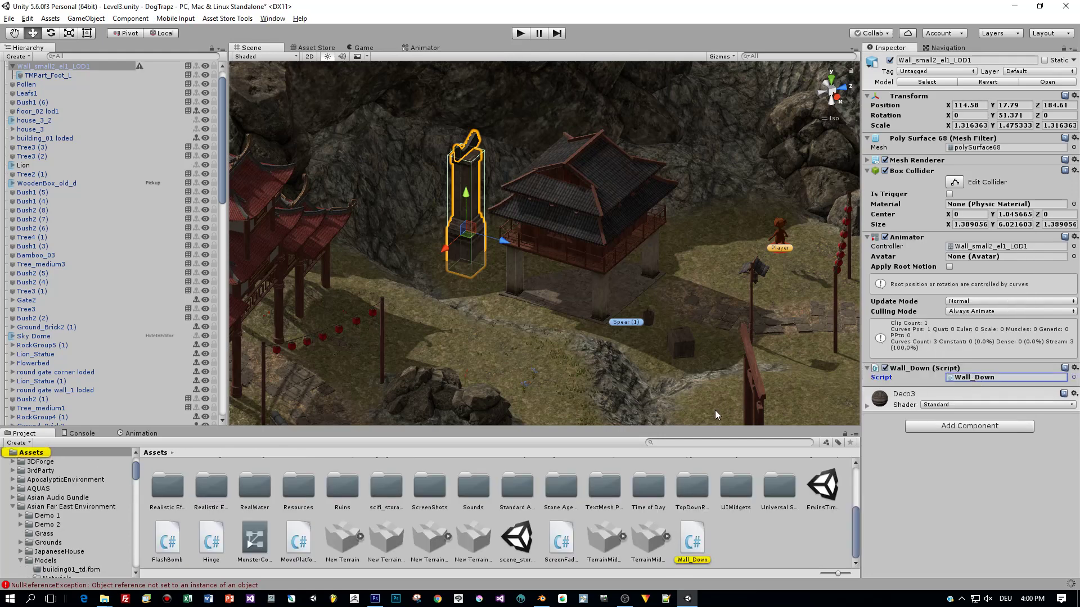
pyautogui.click(39, 548)
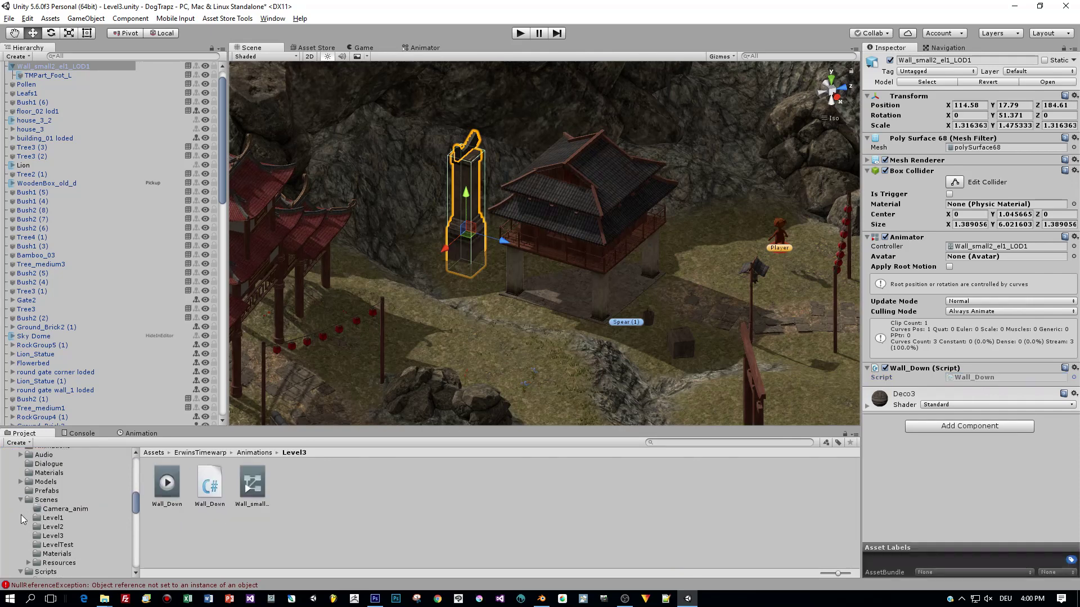
pyautogui.click(22, 501)
pyautogui.scroll(-2, 19, 510)
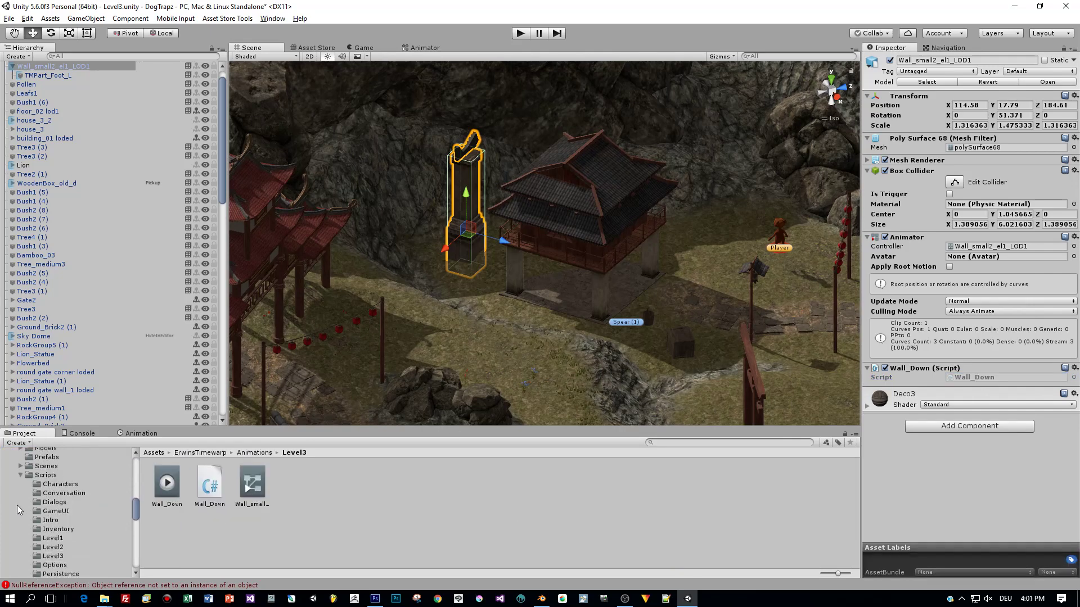
pyautogui.moveTo(208, 482); pyautogui.dragTo(63, 555)
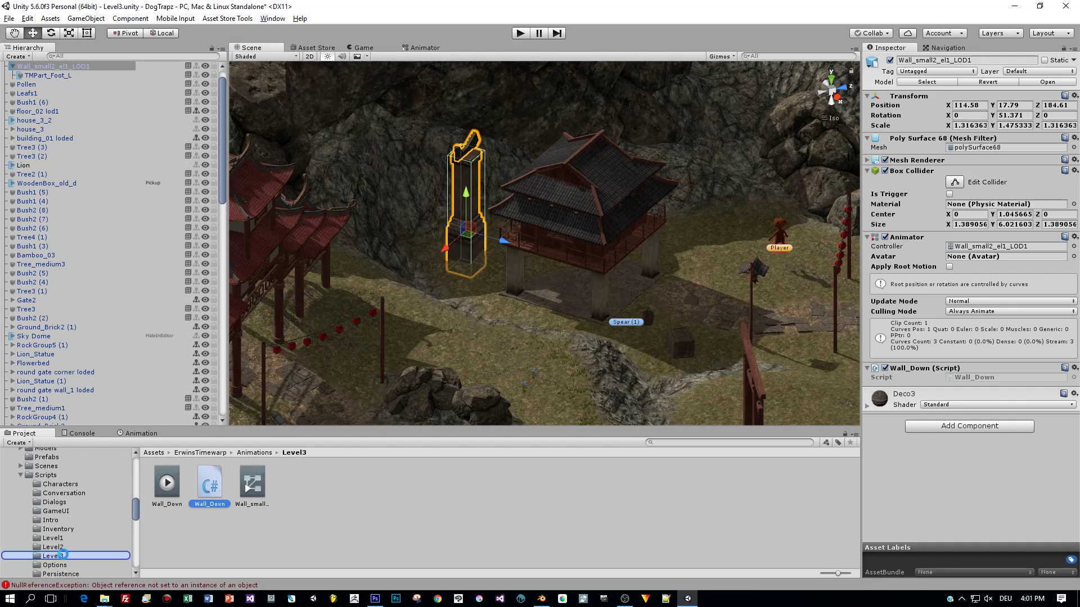
pyautogui.click(63, 556)
pyautogui.click(56, 68)
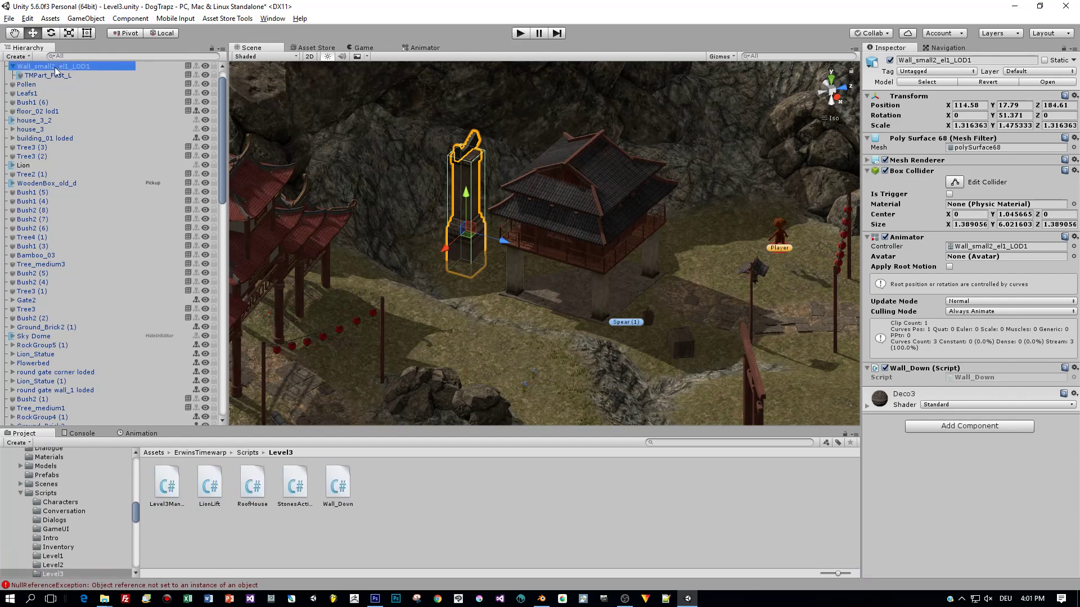
# Search for smoke_ex and place smoke_explosion2 as a child of Wall_small2_el1_LOD1
pyautogui.click(667, 443)
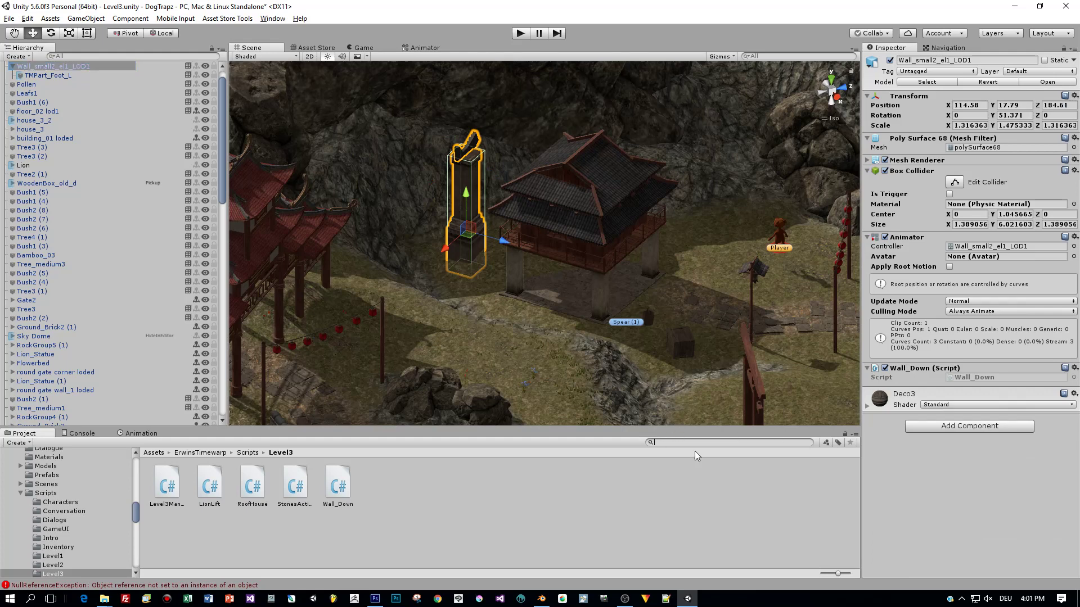
pyautogui.write('smoke_ex')
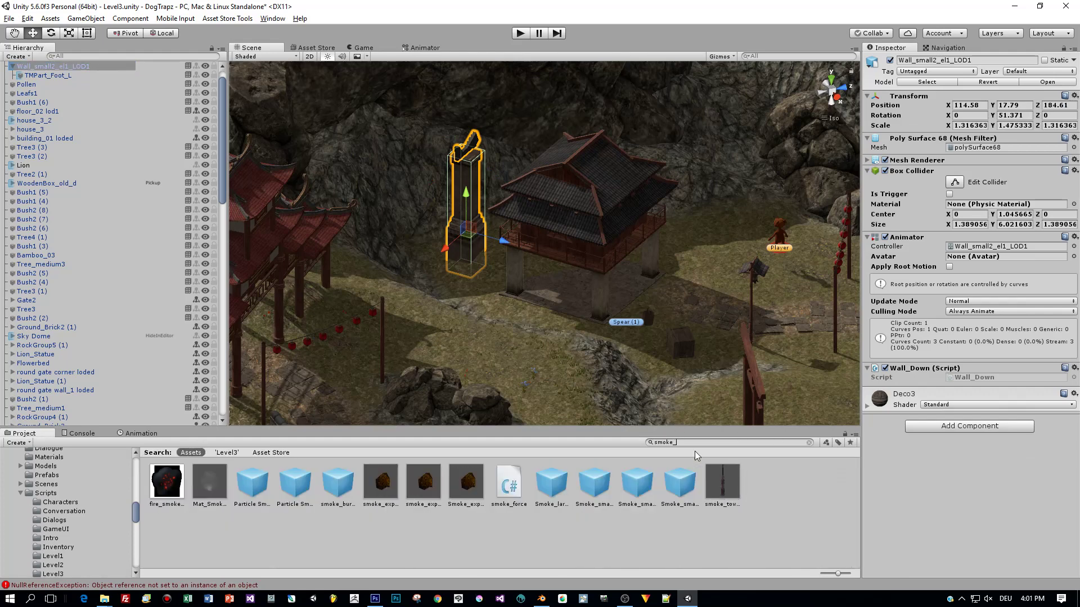
pyautogui.click(168, 489)
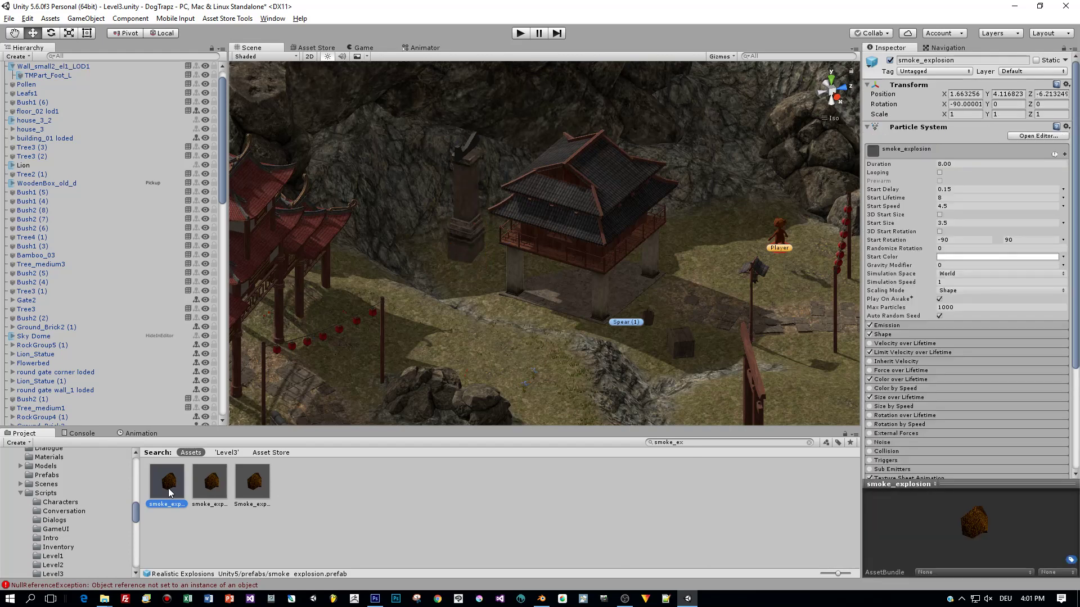
pyautogui.click(209, 485)
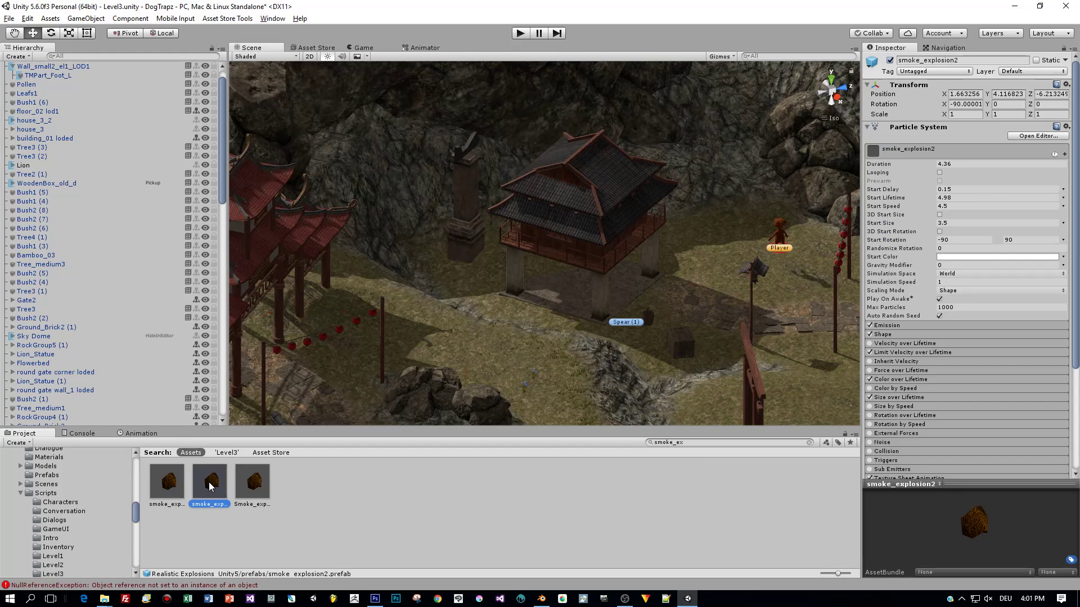
pyautogui.moveTo(221, 494)
pyautogui.mouseDown()
pyautogui.moveTo(130, 107)
pyautogui.moveTo(147, 78)
pyautogui.moveTo(93, 62)
pyautogui.moveTo(84, 86)
pyautogui.mouseUp()
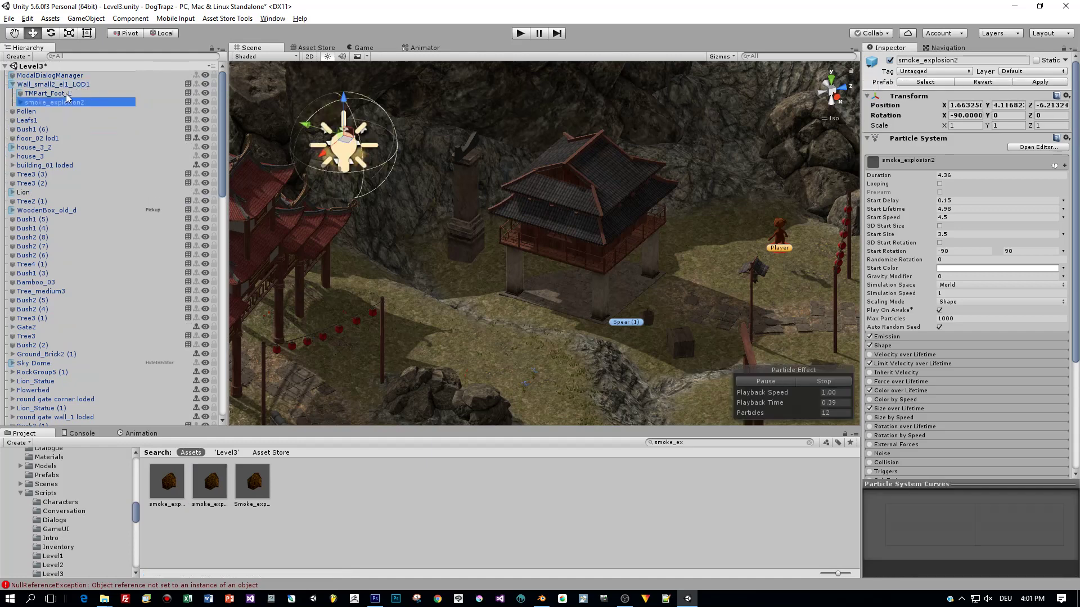
pyautogui.click(57, 93)
pyautogui.click(62, 102)
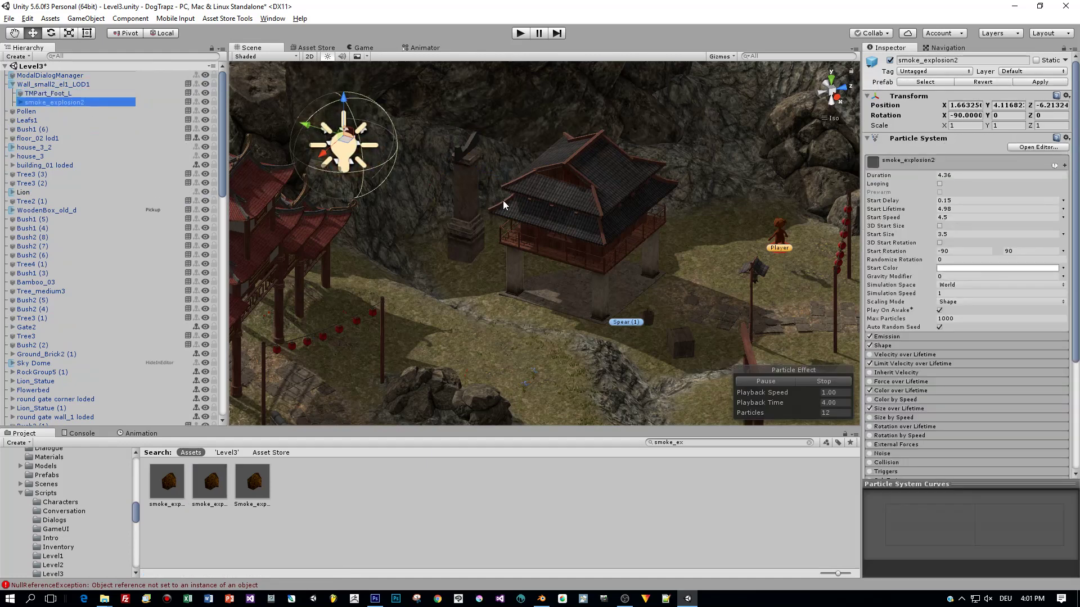
# Set smoke_explosion2's position to 0, 0, 0 and check it at the wall's base
pyautogui.doubleClick(964, 105)
pyautogui.write('0')
pyautogui.press('Tab')
pyautogui.write('0')
pyautogui.press('Tab')
pyautogui.write('0')
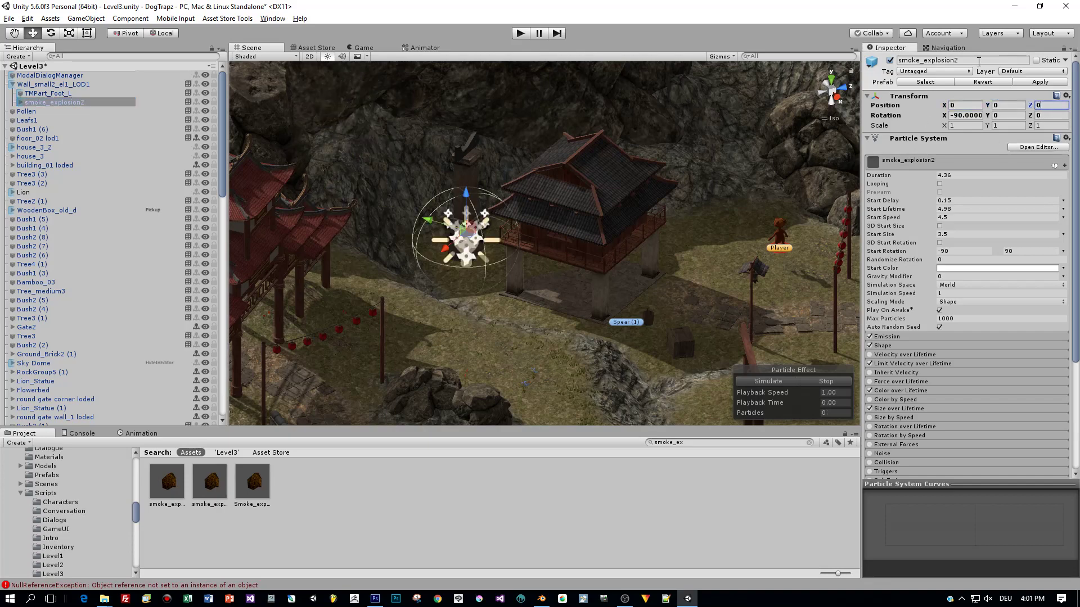
pyautogui.press('Tab')
pyautogui.scroll(3, 528, 299)
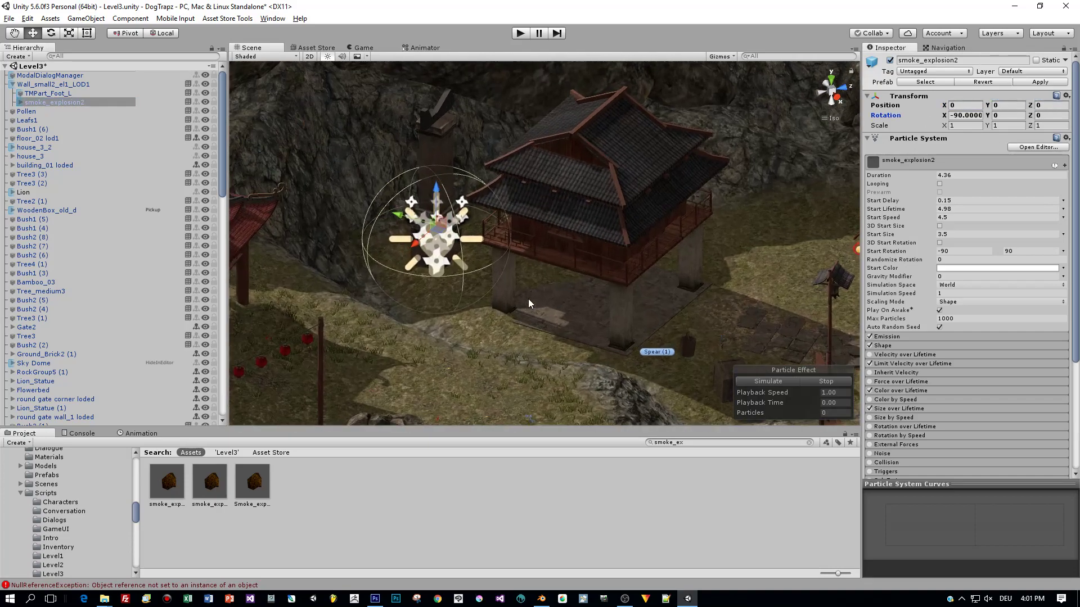
pyautogui.keyDown('alt'); pyautogui.moveTo(528, 299); pyautogui.dragTo(611, 243); pyautogui.keyUp('alt')
pyautogui.click(629, 299)
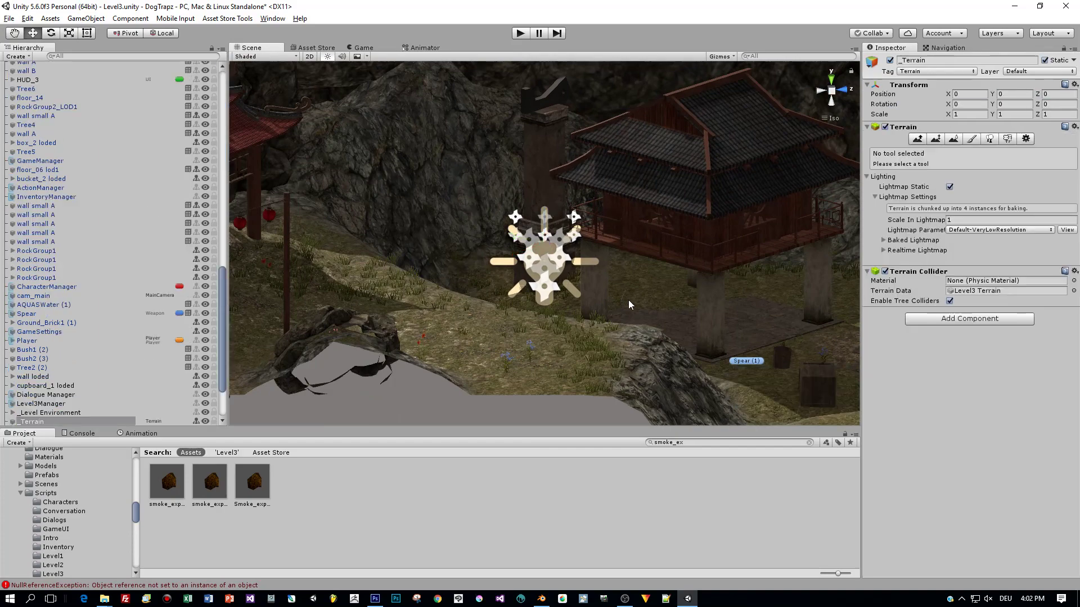
pyautogui.keyDown('alt'); pyautogui.moveTo(628, 299); pyautogui.dragTo(503, 304); pyautogui.keyUp('alt')
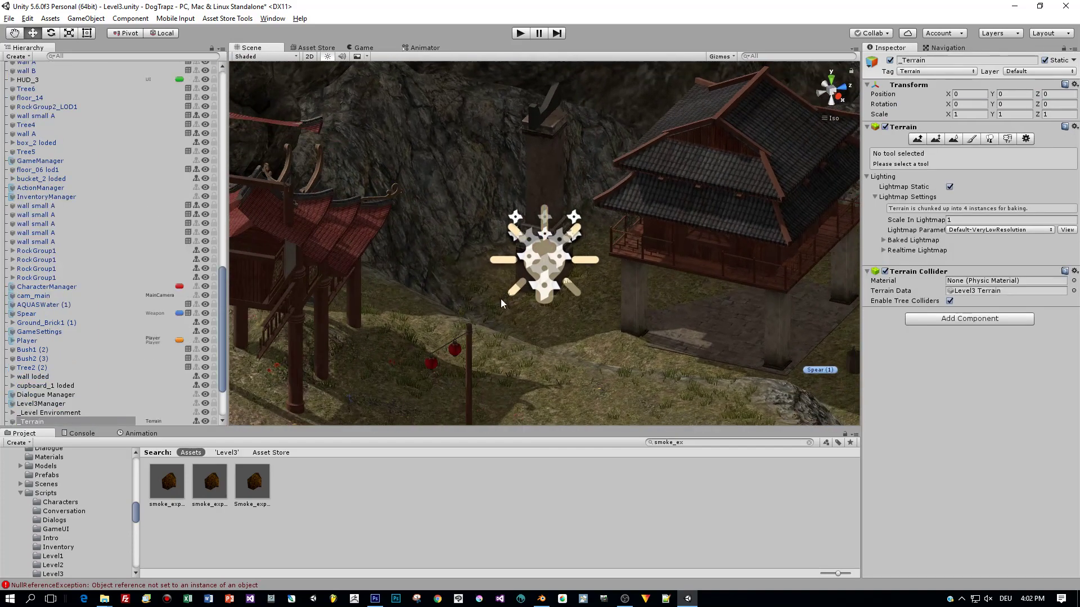
pyautogui.scroll(4, 191, 212)
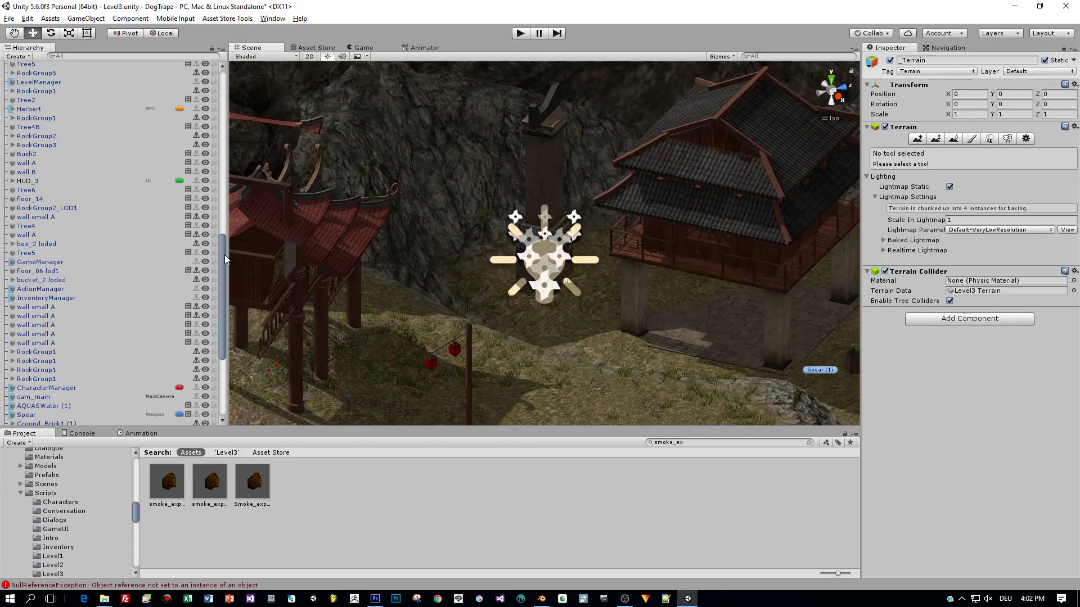
pyautogui.moveTo(223, 254); pyautogui.dragTo(234, 120)
# Frame smoke_explosion2 in the scene, then reselect the wall and its Wall_Down script
pyautogui.click(56, 103)
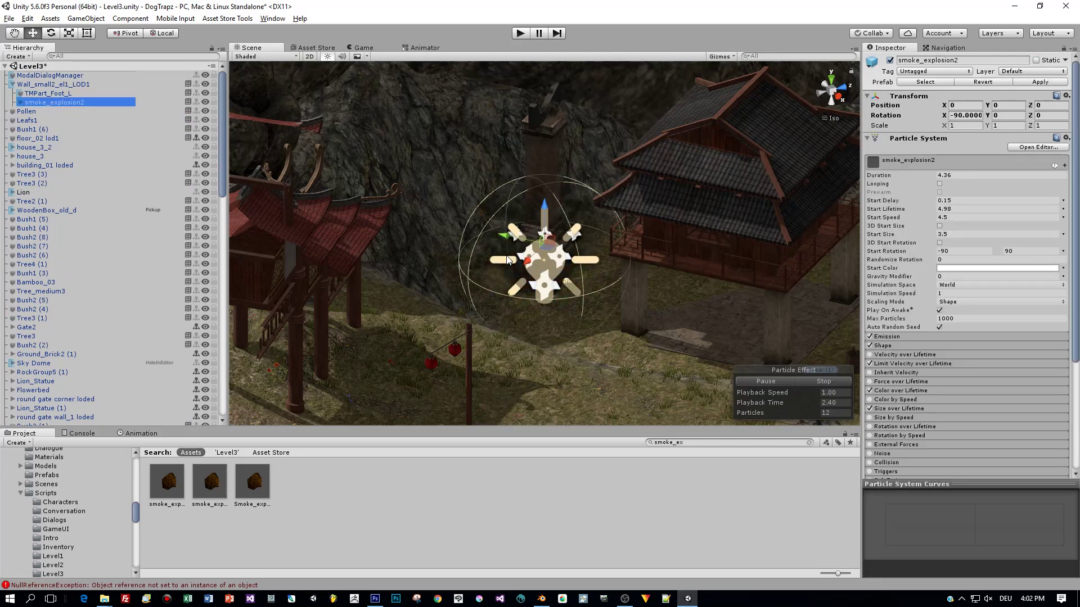
pyautogui.doubleClick(56, 103)
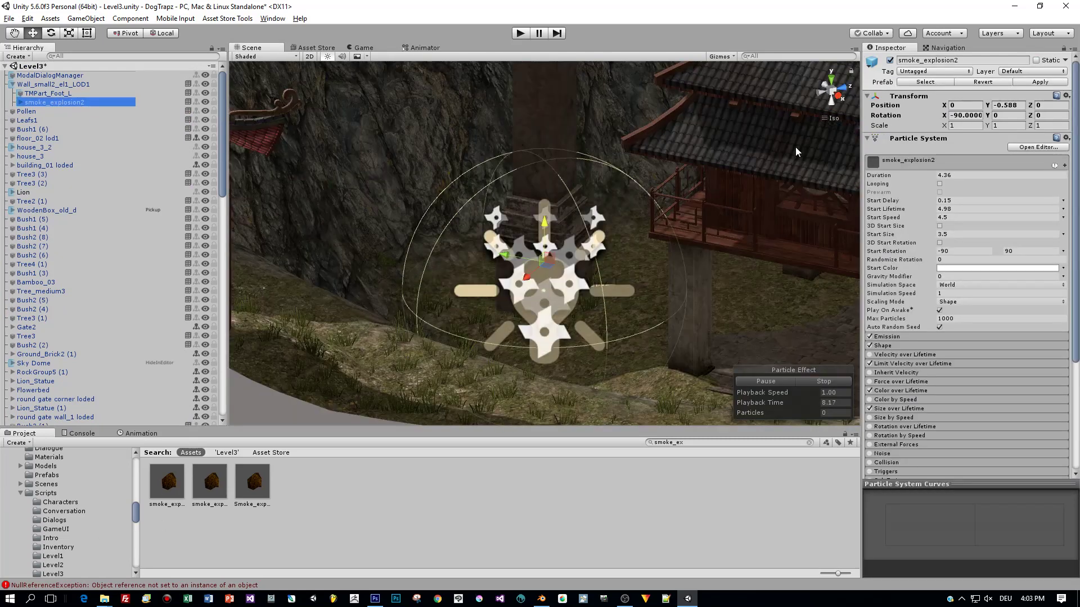
pyautogui.click(56, 85)
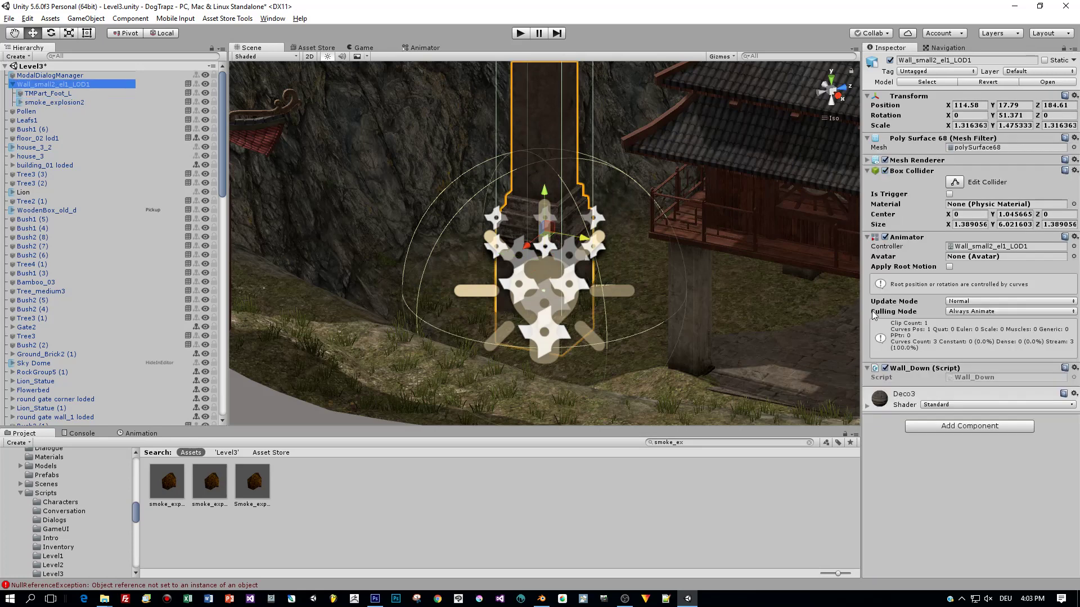
pyautogui.click(971, 377)
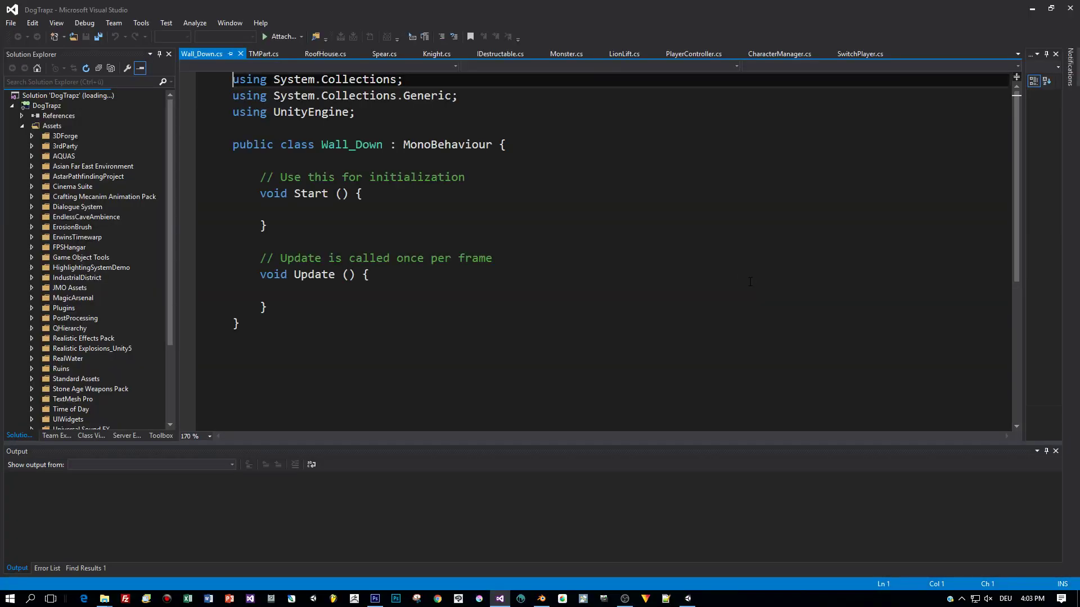
# Replace MonoBehaviour with IInteractable and import the ErwinsTimewarp.Scripts namespace
pyautogui.doubleClick(434, 140)
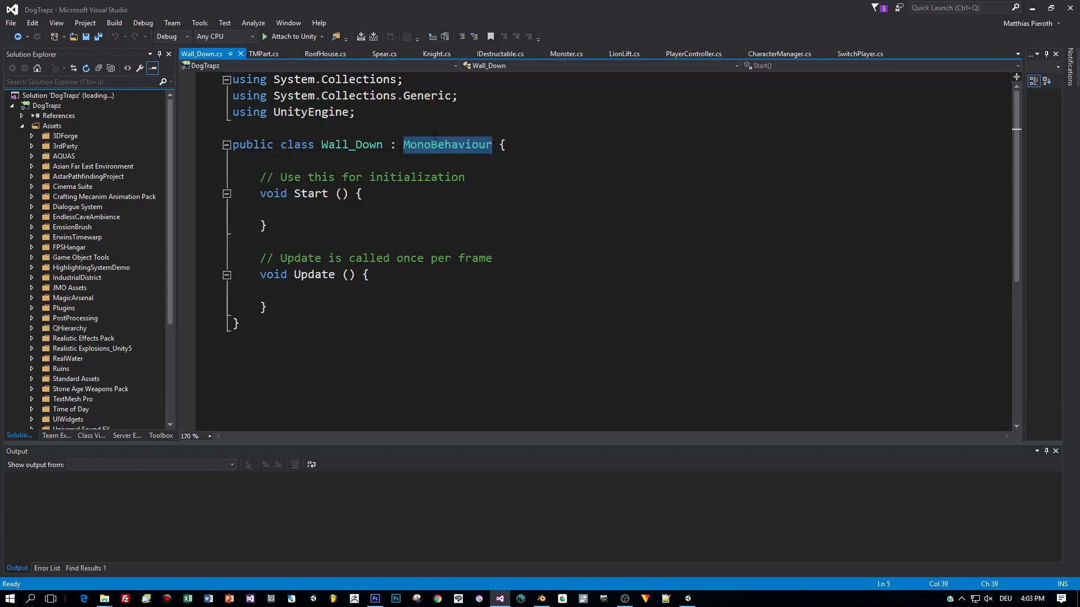
pyautogui.write('IINter')
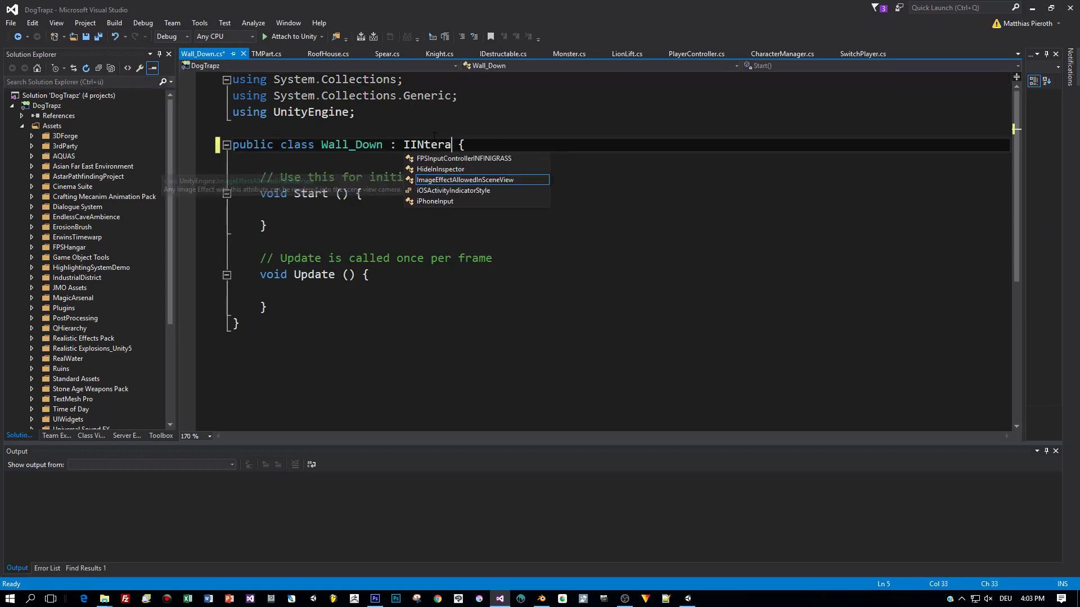
pyautogui.write('f')
pyautogui.press('BackSpace')
pyautogui.press('BackSpace')
pyautogui.press('BackSpace')
pyautogui.press('BackSpace')
pyautogui.press('BackSpace')
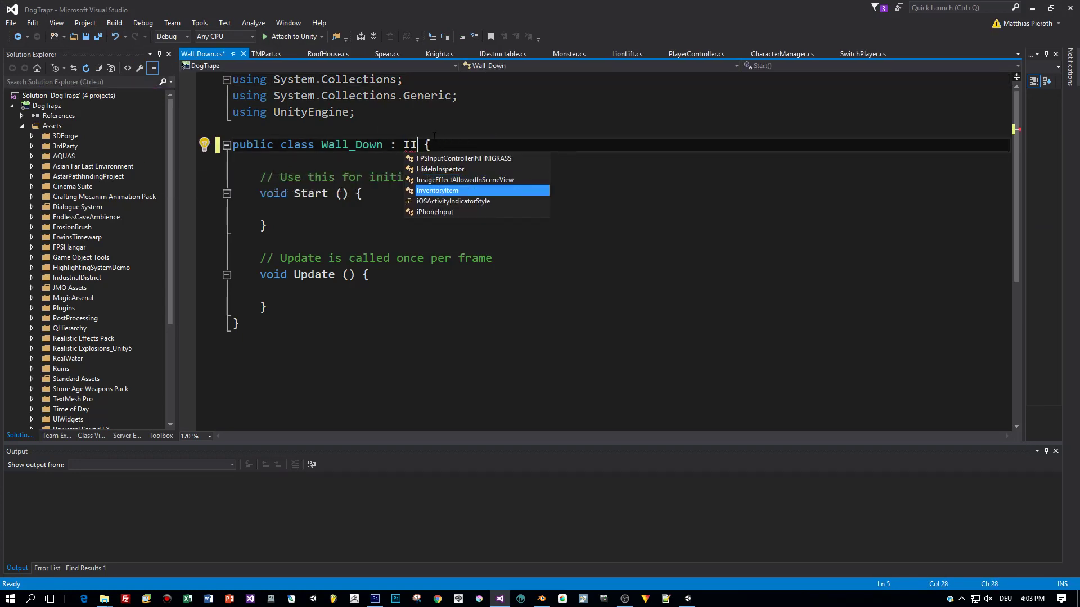
pyautogui.write('nteraxct')
pyautogui.press('BackSpace')
pyautogui.press('BackSpace')
pyautogui.press('BackSpace')
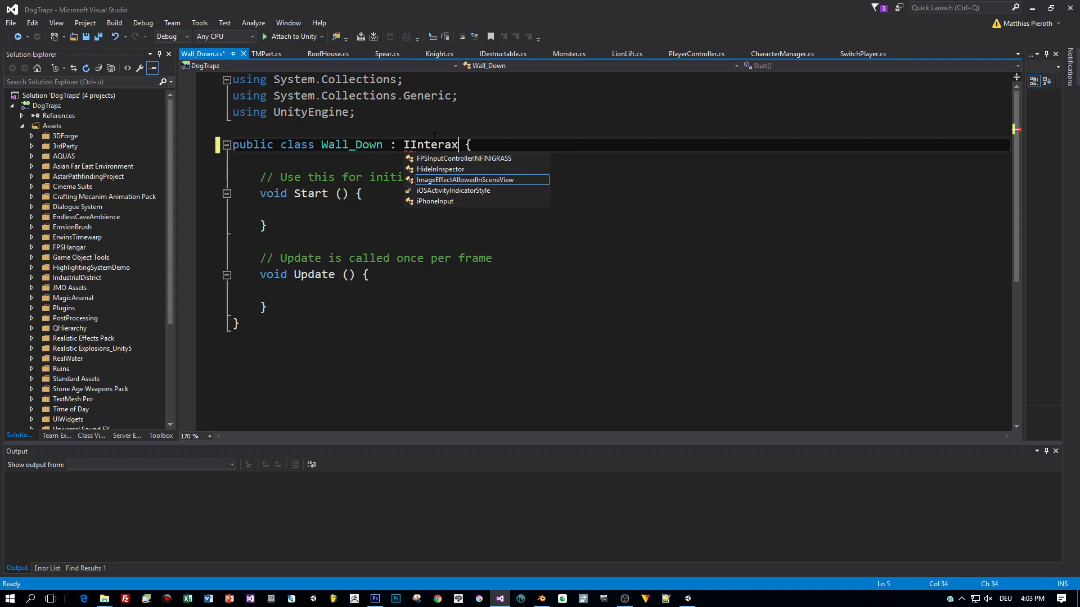
pyautogui.write('ctable')
pyautogui.click(411, 144)
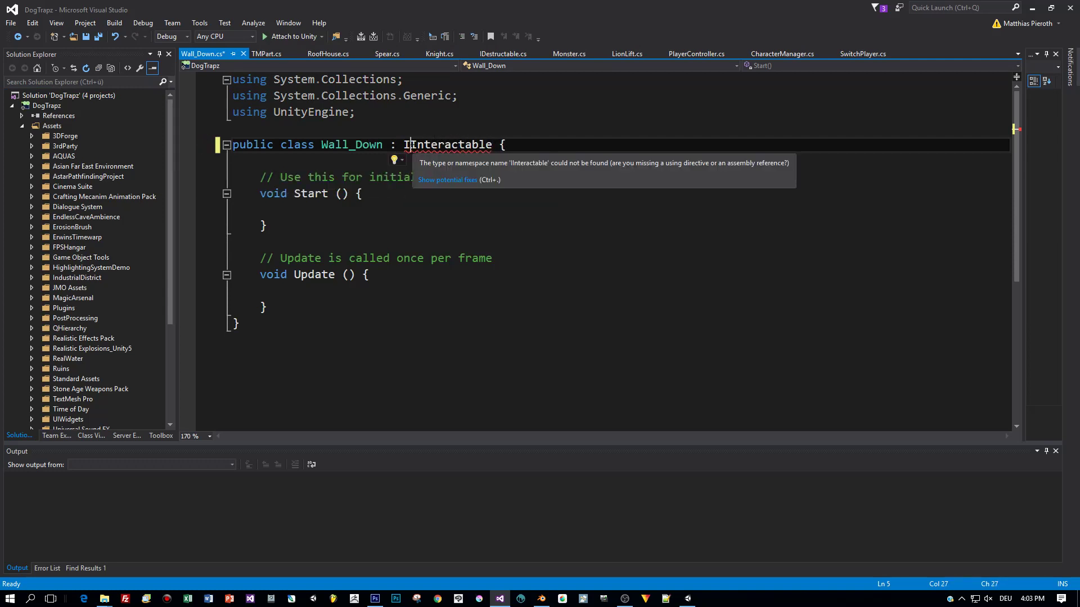
pyautogui.click(448, 180)
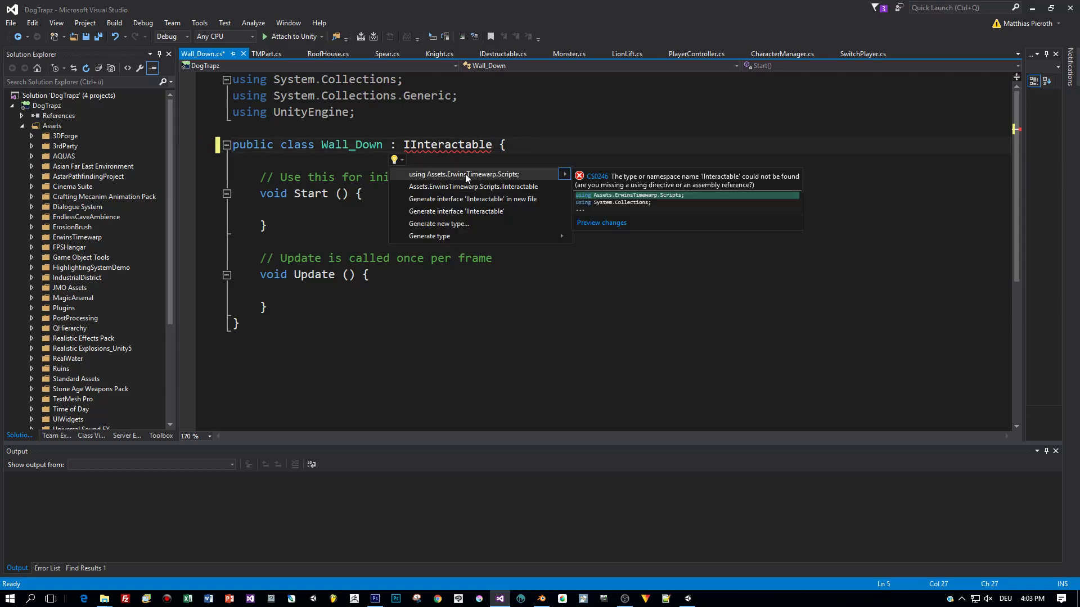
pyautogui.click(465, 174)
# Delete the empty Start and Update methods and add a public GameObject Smoke field
pyautogui.moveTo(268, 323); pyautogui.dragTo(202, 196)
pyautogui.press('Delete')
pyautogui.hotkey('ctrl', 's')
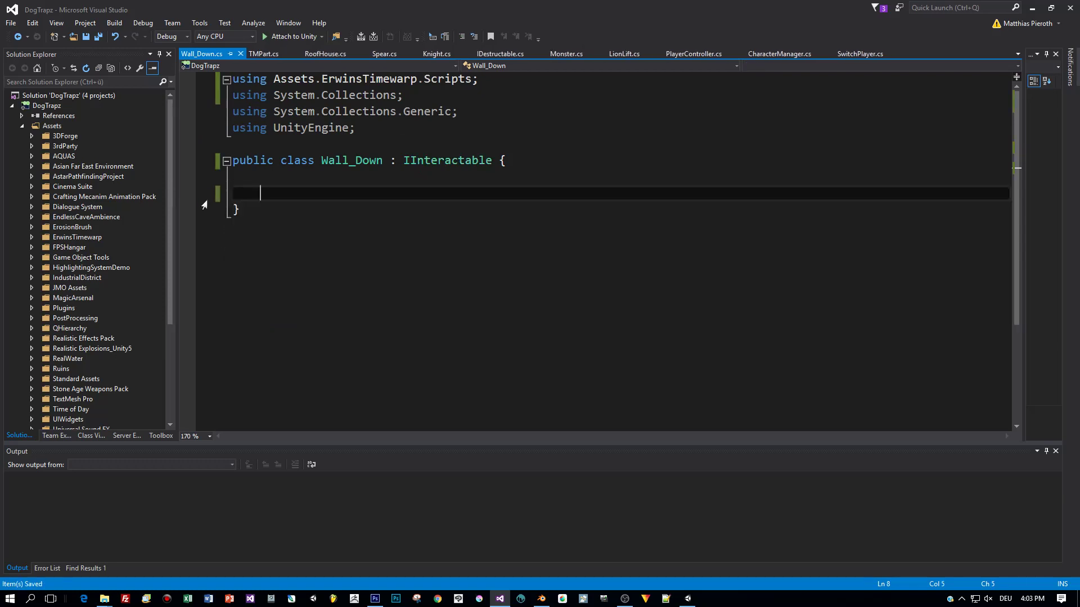
pyautogui.write('public ')
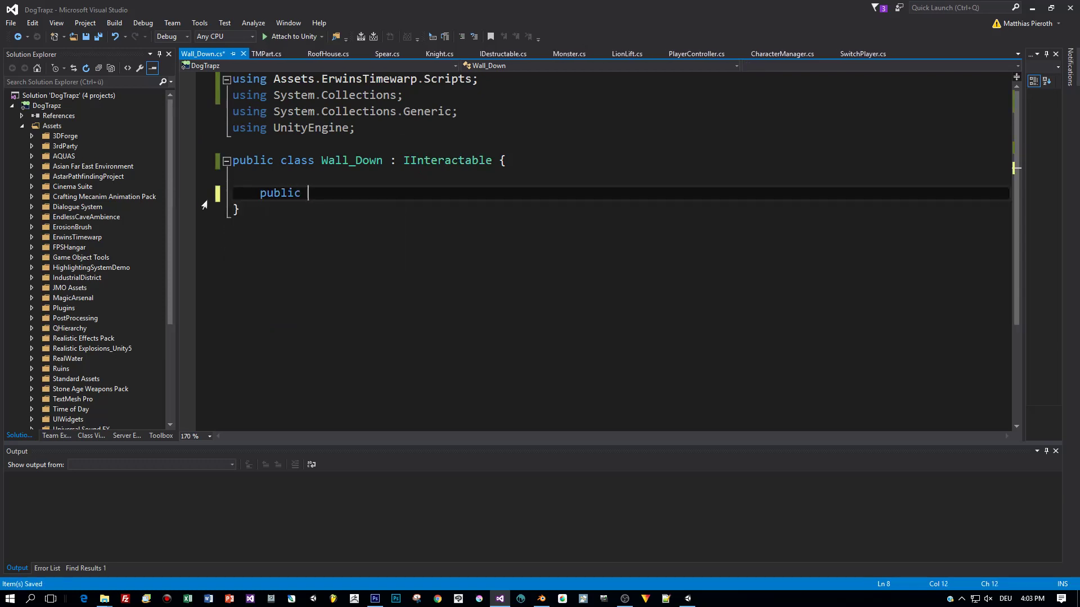
pyautogui.write('GameObject Smole')
pyautogui.press('BackSpace')
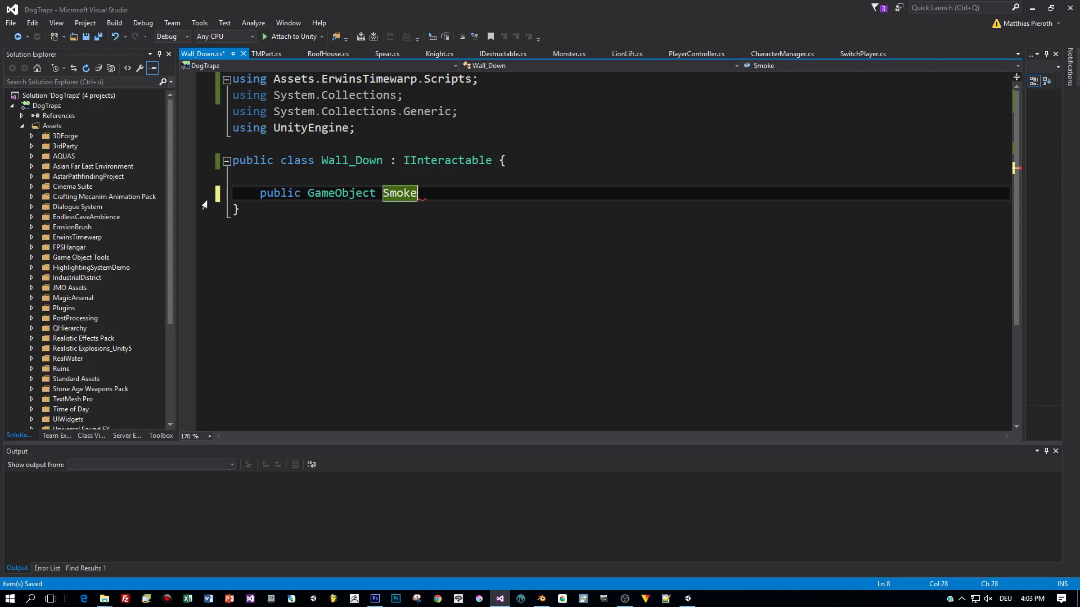
pyautogui.write(';')
pyautogui.press('Return')
# On Wall_small2_el1_LOD1, assign smoke_explosion2 to the Wall_Down component's Smoke field
pyautogui.hotkey('alt', 'Tab')
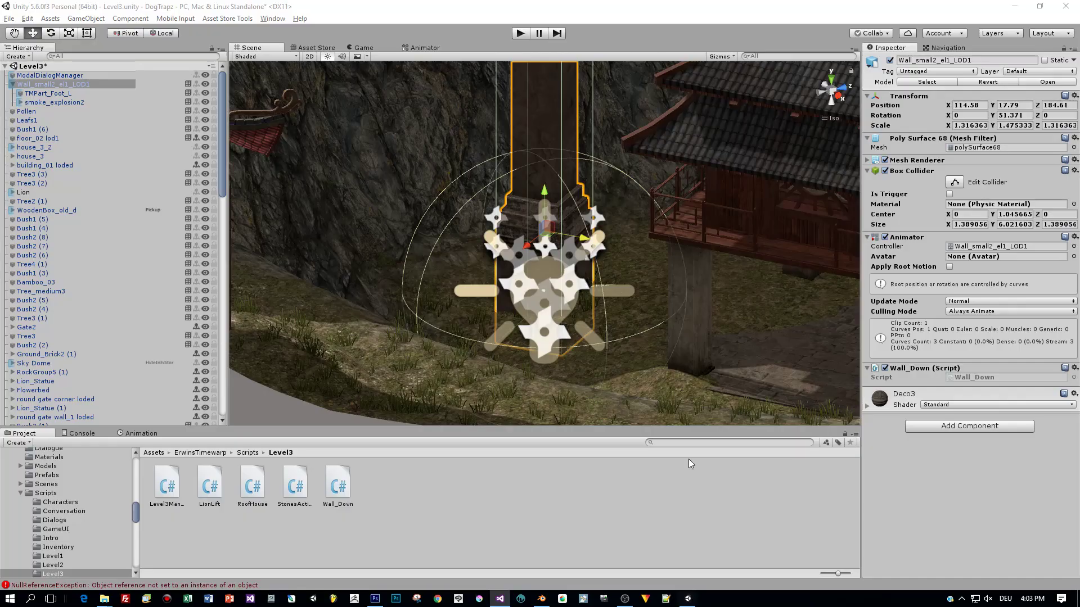
pyautogui.click(48, 93)
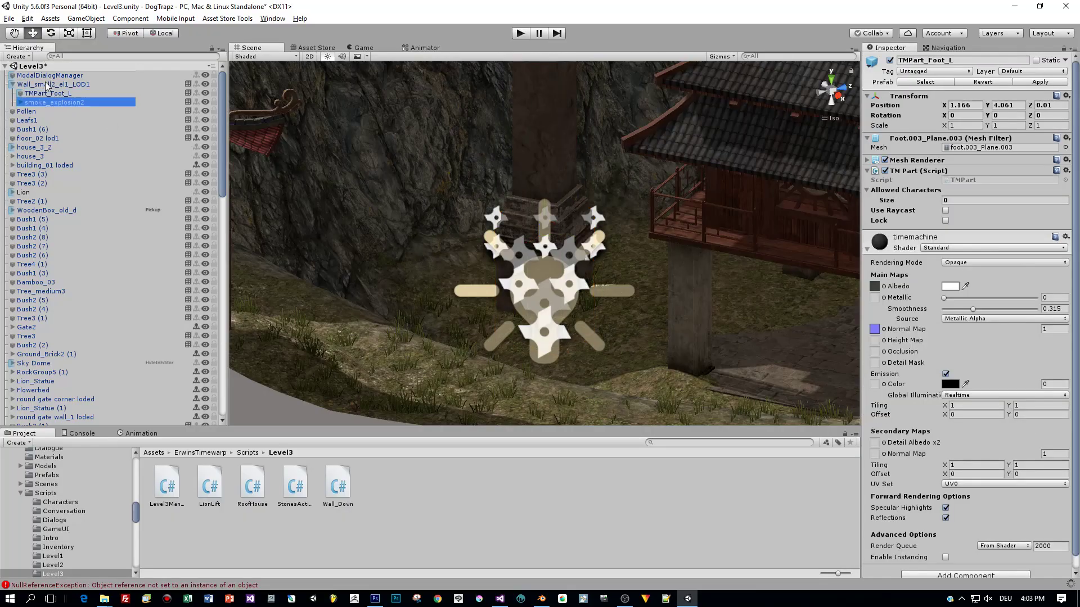
pyautogui.click(53, 84)
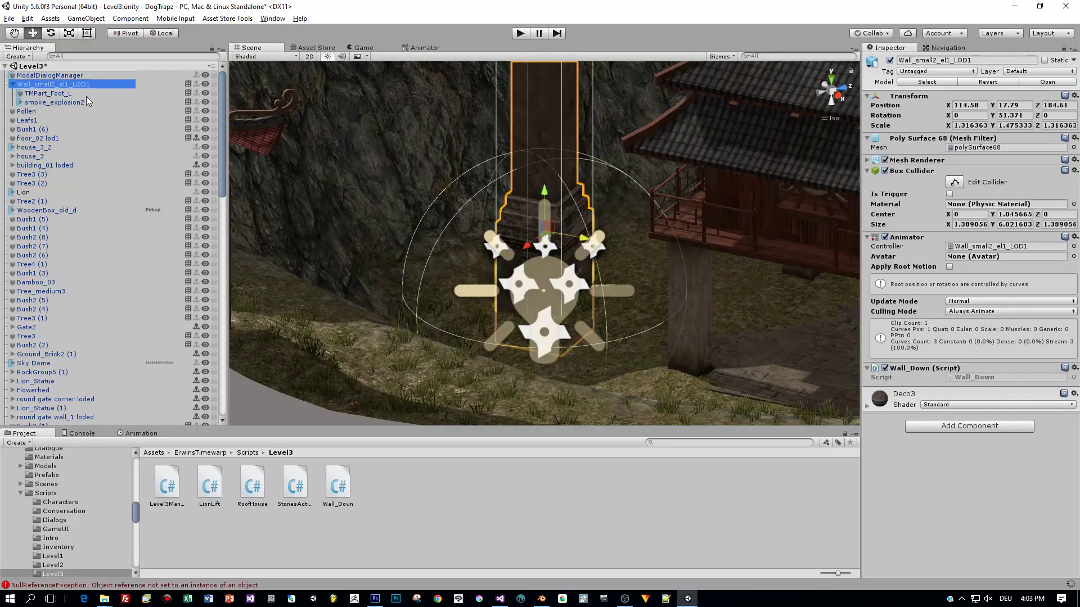
pyautogui.click(978, 380)
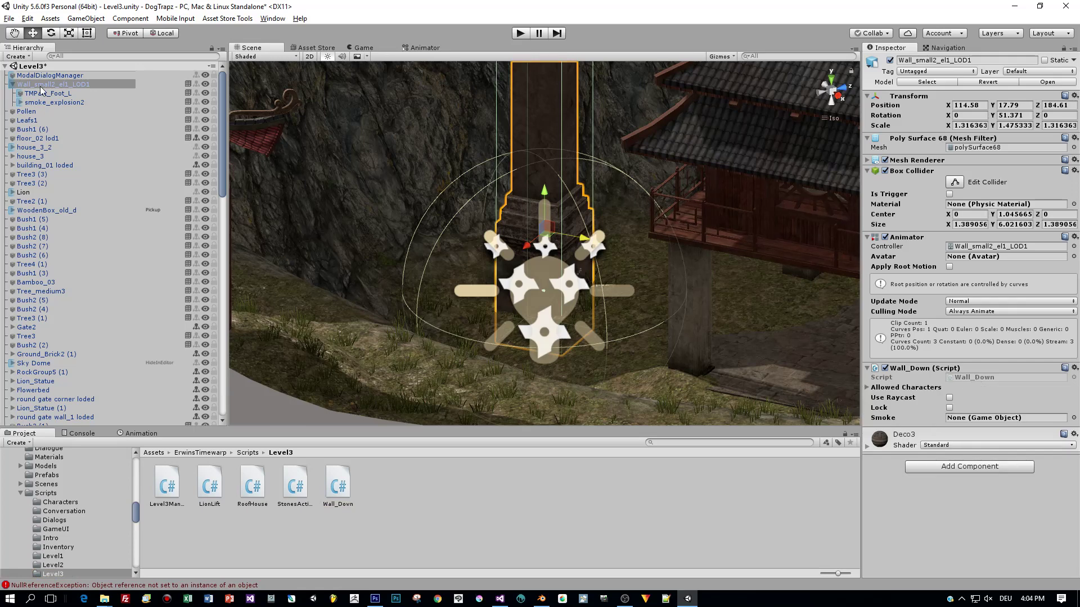
pyautogui.click(50, 104)
pyautogui.moveTo(50, 105); pyautogui.dragTo(976, 419)
pyautogui.click(973, 378)
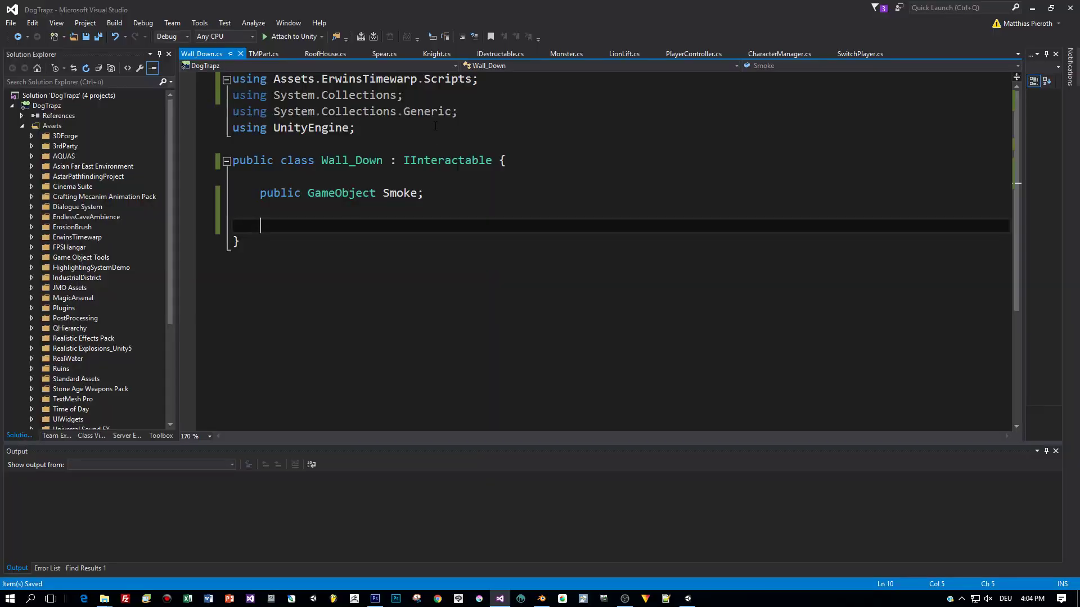
pyautogui.doubleClick(448, 160)
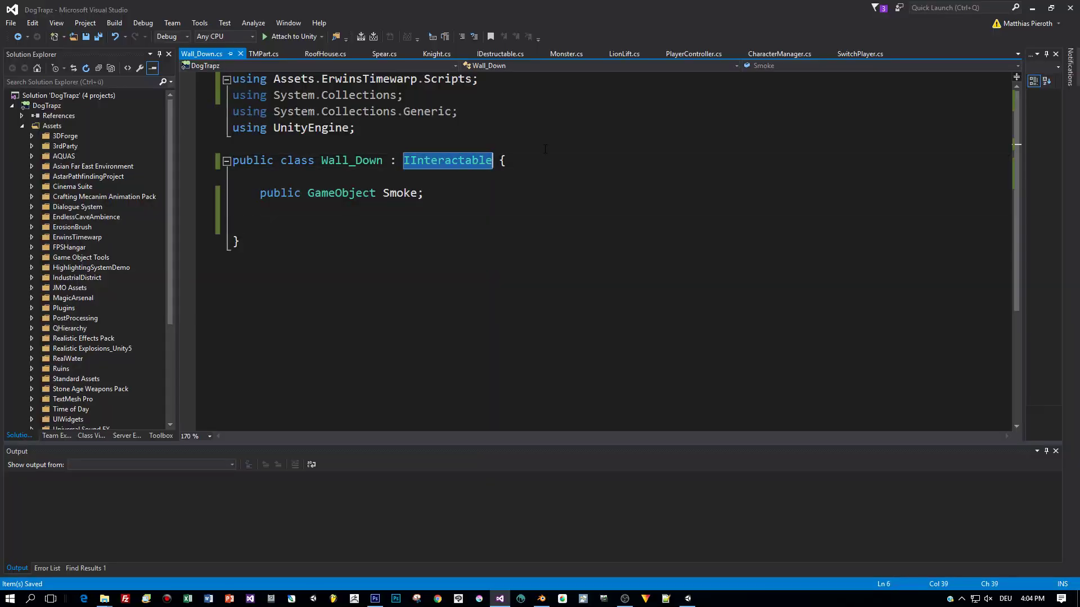
# Change Wall_Down's base class to MonoBehaviour and add an empty void Awake() method below the Smoke field
pyautogui.write('MonoBehaviour')
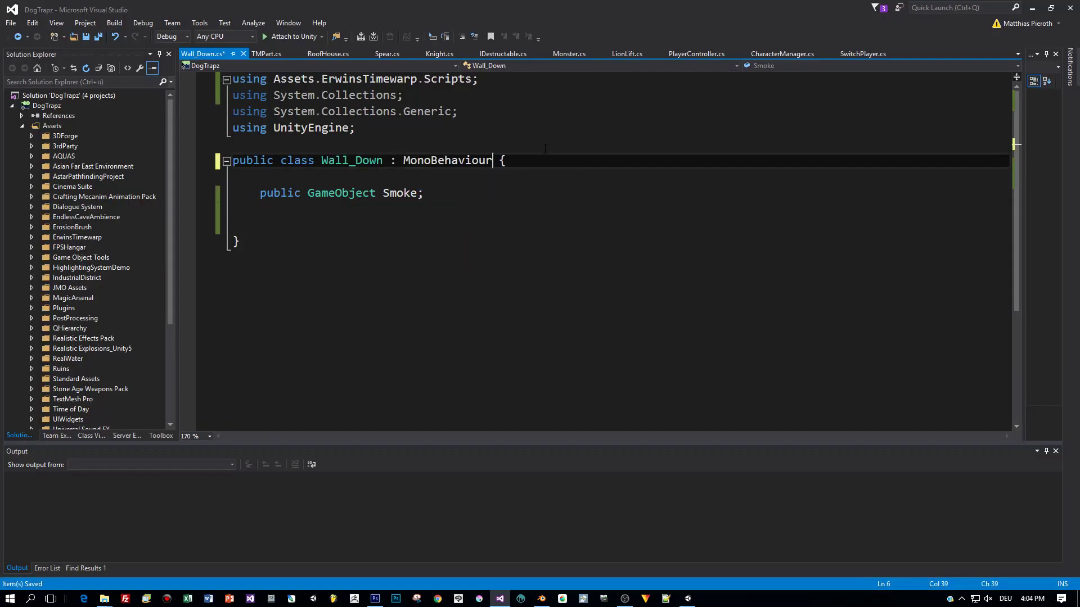
pyautogui.hotkey('ctrl', 's')
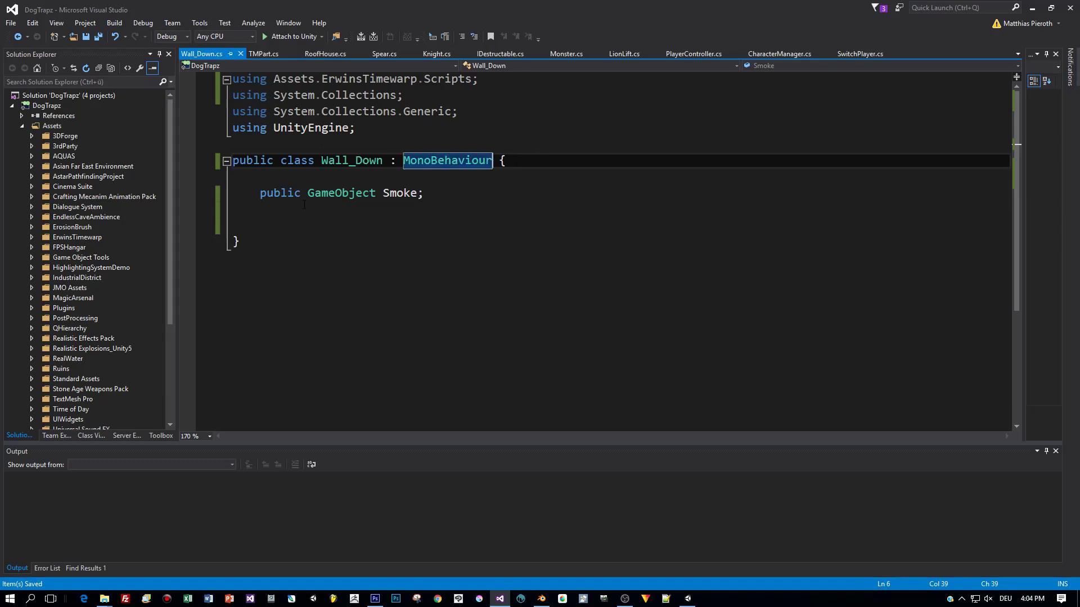
pyautogui.click(438, 196)
pyautogui.press('Return')
pyautogui.press('Return')
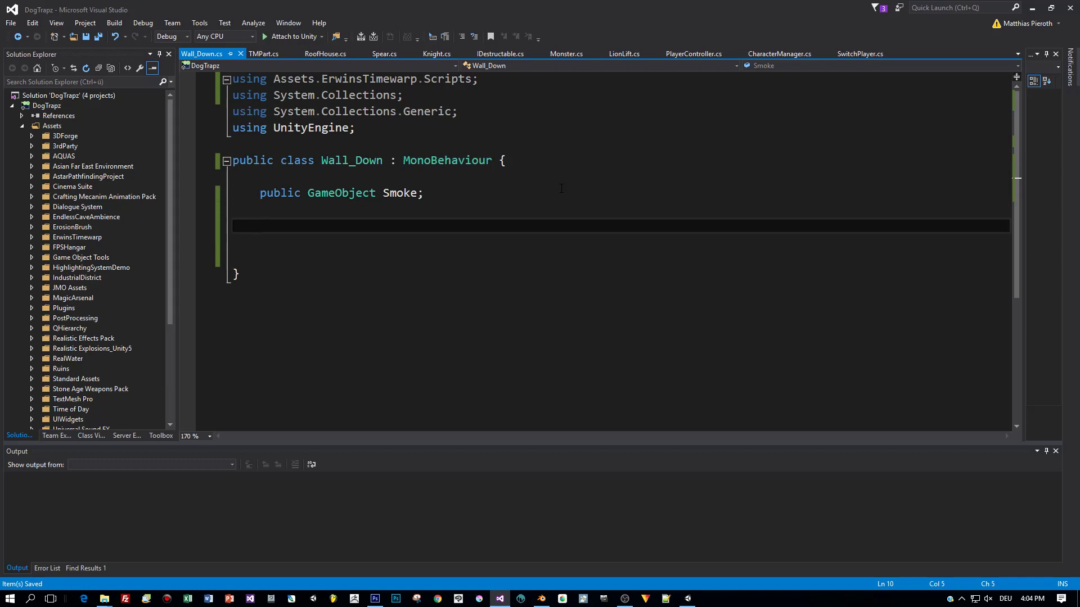
pyautogui.write('public ')
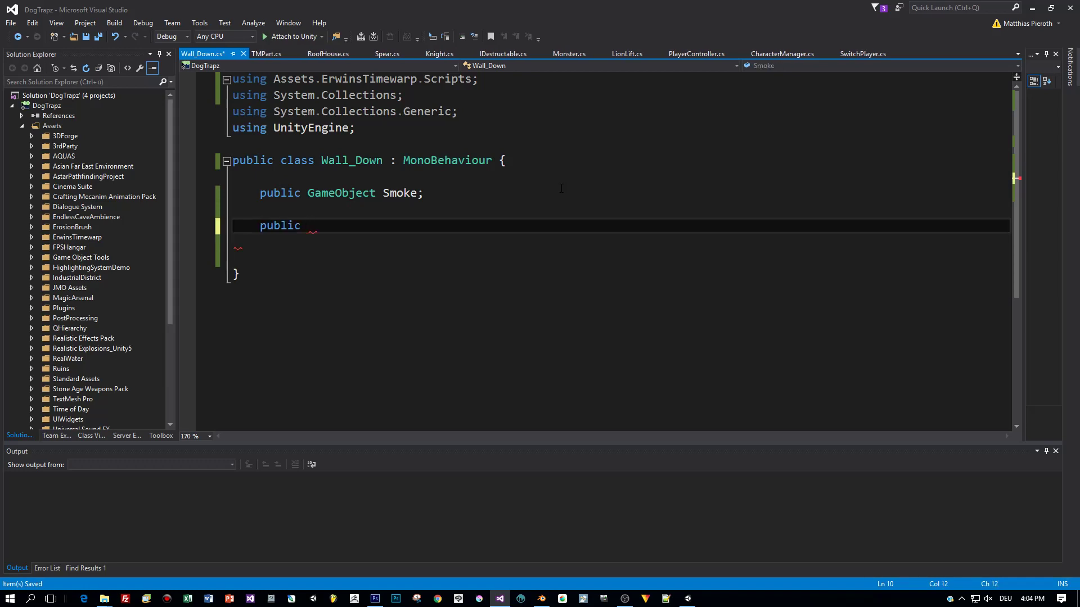
pyautogui.write('void Awake')
pyautogui.press('Home')
pyautogui.press('Delete')
pyautogui.press('Delete')
pyautogui.press('Delete')
pyautogui.press('Delete')
pyautogui.press('Delete')
pyautogui.press('Delete')
pyautogui.press('Delete')
pyautogui.press('Delete')
pyautogui.press('End')
pyautogui.write('()')
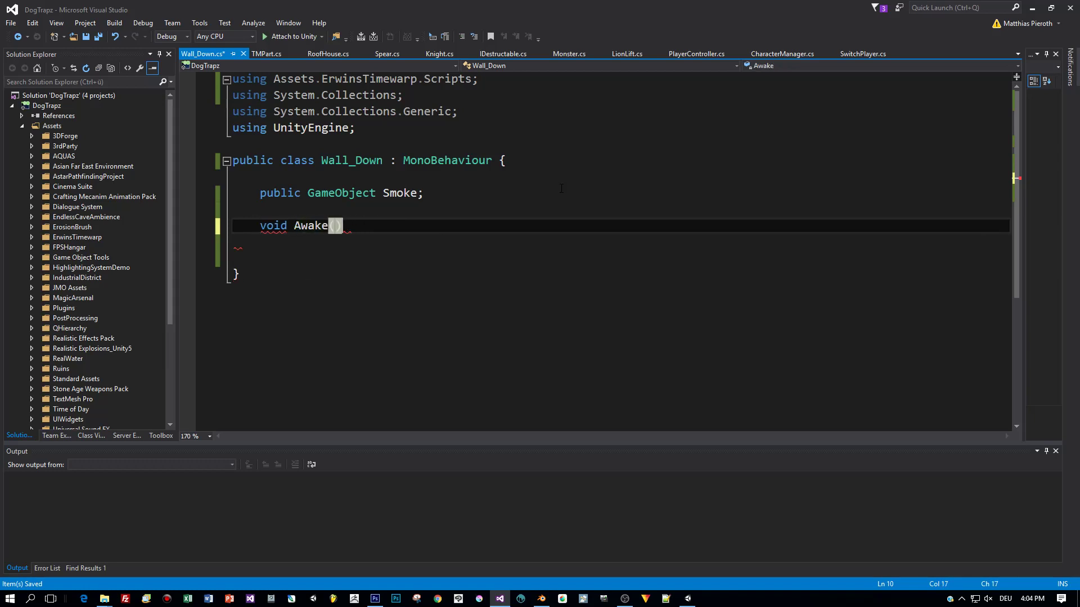
pyautogui.press('Return')
pyautogui.write('{')
pyautogui.press('Return')
pyautogui.press('Up')
pyautogui.press('Up')
pyautogui.press('Up')
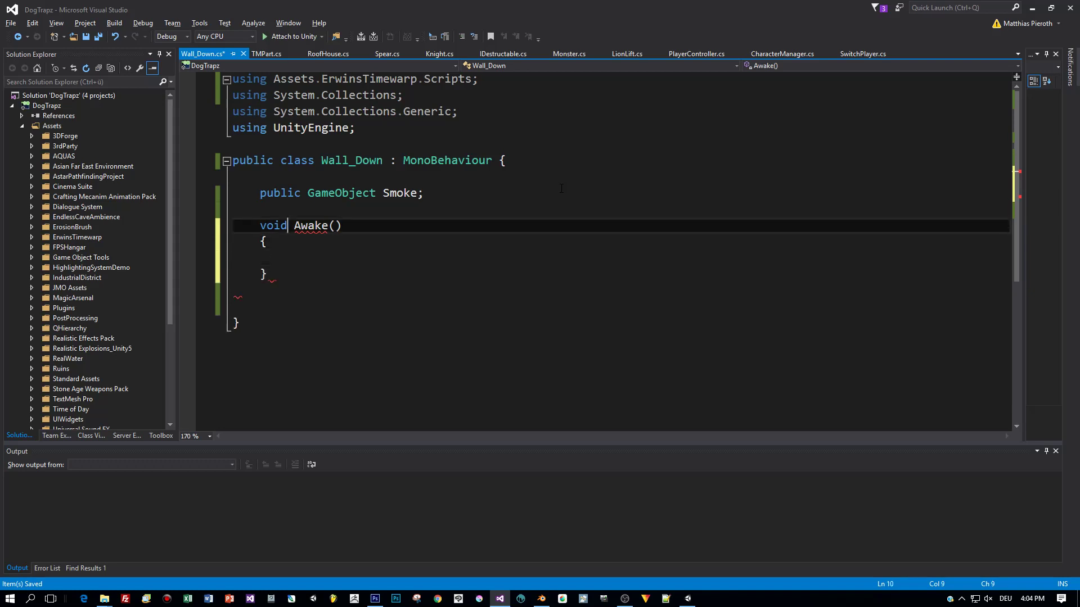
# Declare a 'private Animator _animator' field above the Awake method
pyautogui.press('Return')
pyautogui.write('private Anoi')
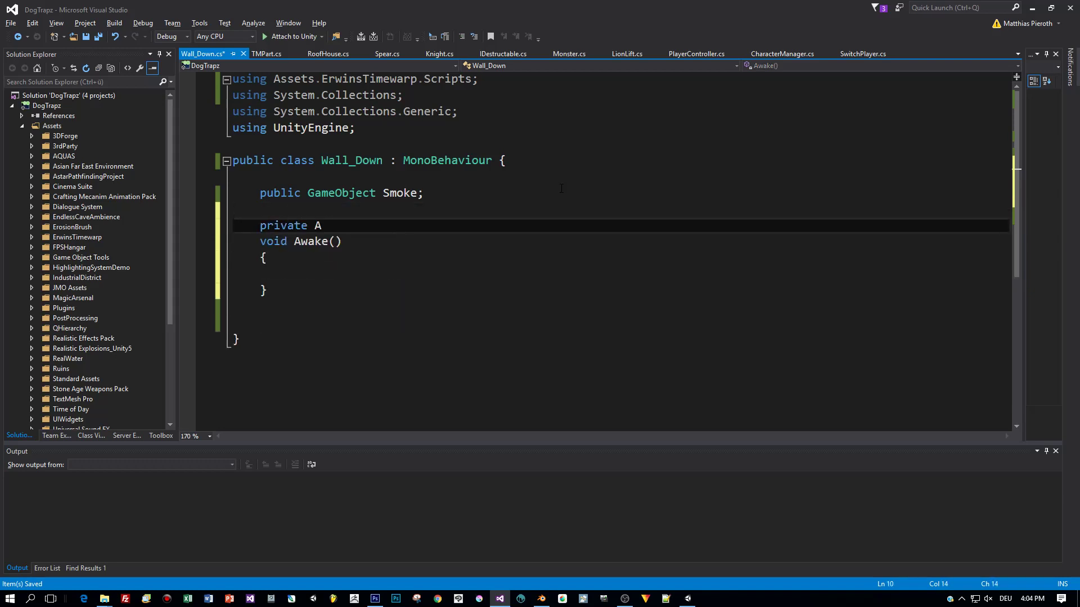
pyautogui.press('BackSpace')
pyautogui.press('BackSpace')
pyautogui.write('imato')
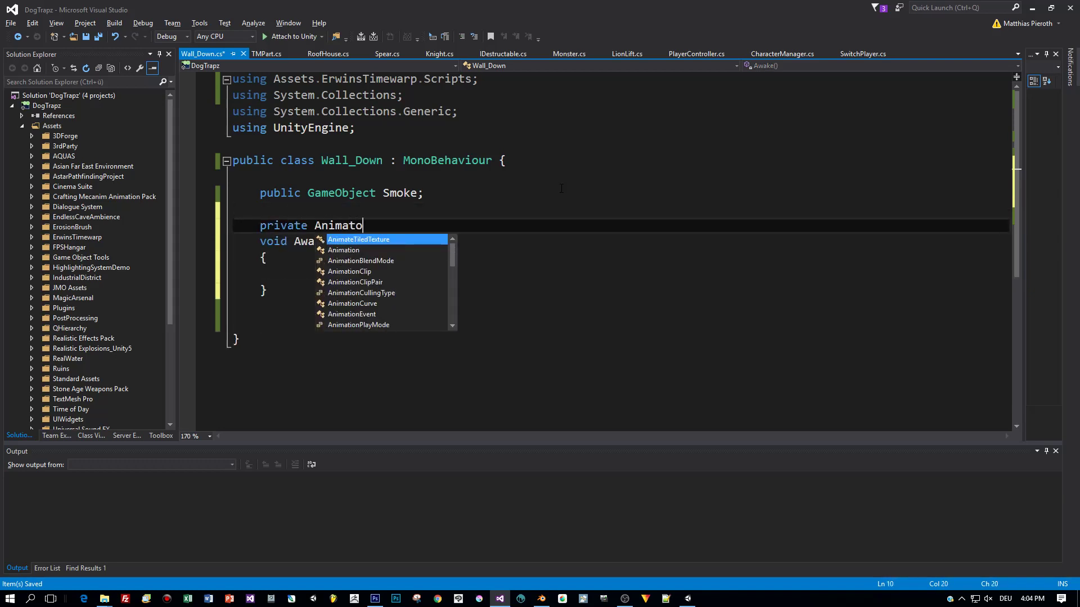
pyautogui.write('r _ani')
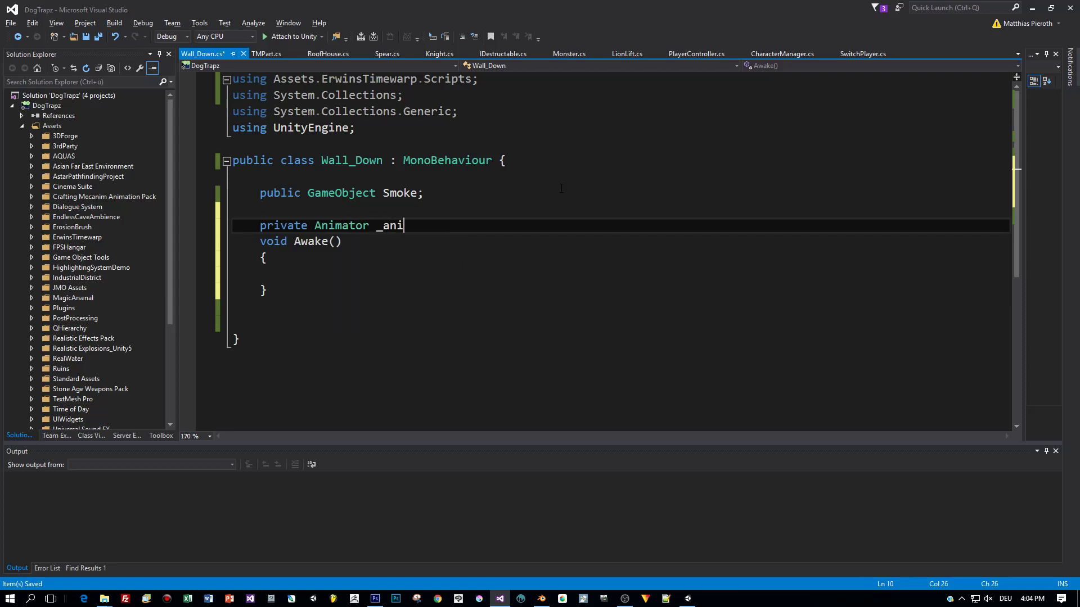
pyautogui.press('Return')
# Inside Awake, assign _animator = GetComponent<Animator>();
pyautogui.press('Down')
pyautogui.press('Down')
pyautogui.press('Down')
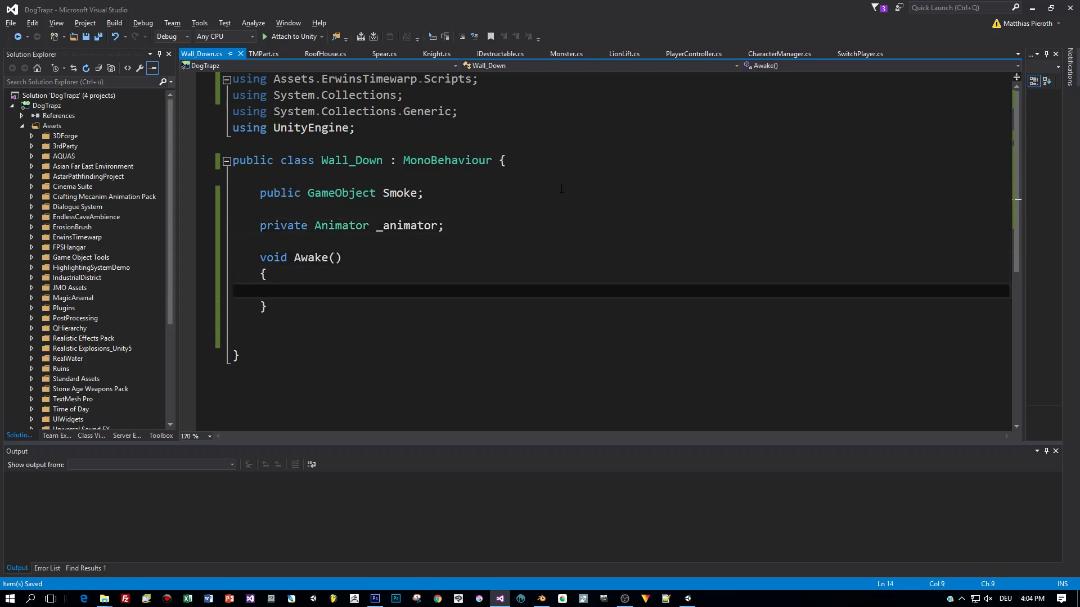
pyautogui.write('_anim')
pyautogui.press('Tab')
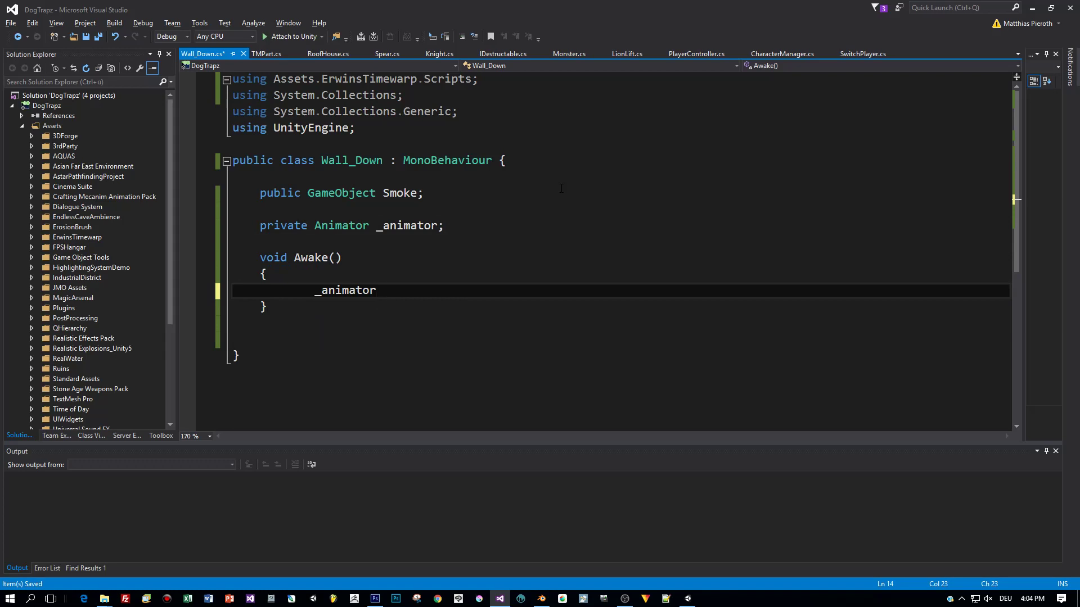
pyautogui.write('= getC')
pyautogui.press('Down')
pyautogui.press('Tab')
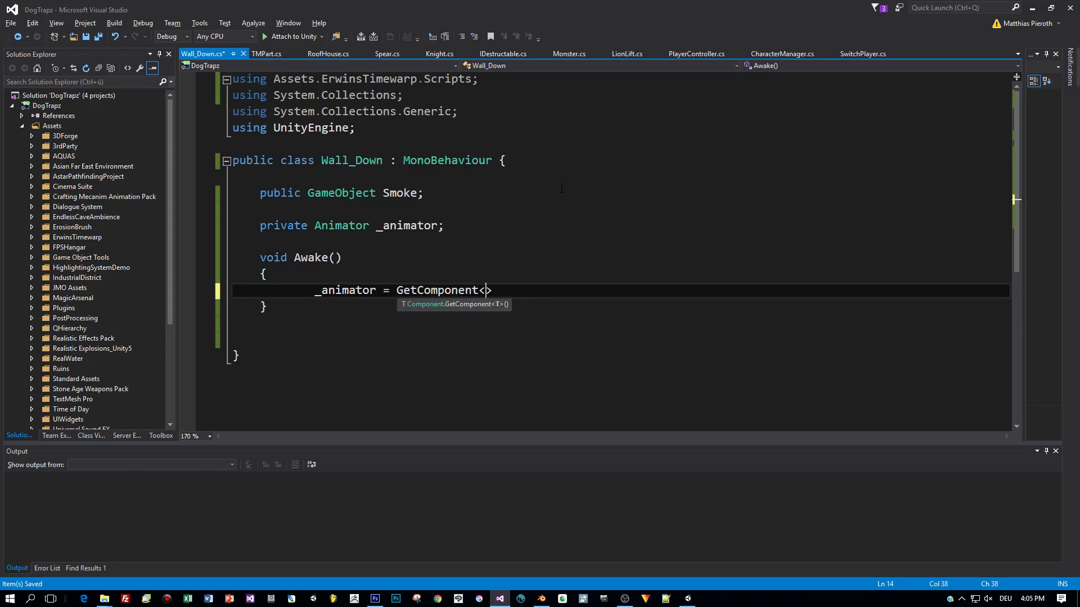
pyautogui.write('Animator')
pyautogui.press('Right')
pyautogui.press('Delete')
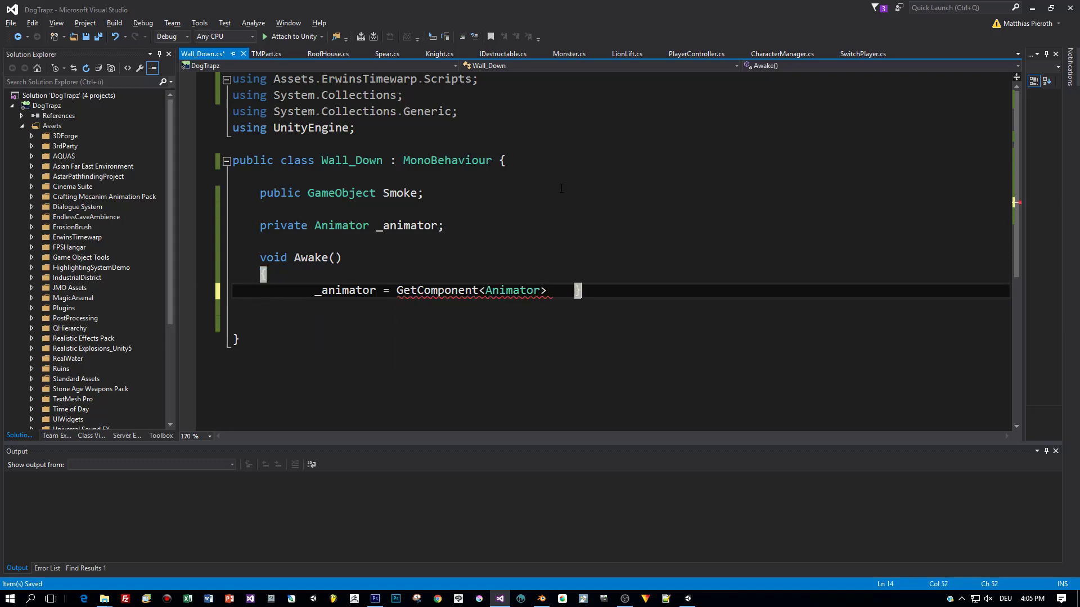
pyautogui.press('Return')
pyautogui.write('#')
pyautogui.press('Up')
pyautogui.press('End')
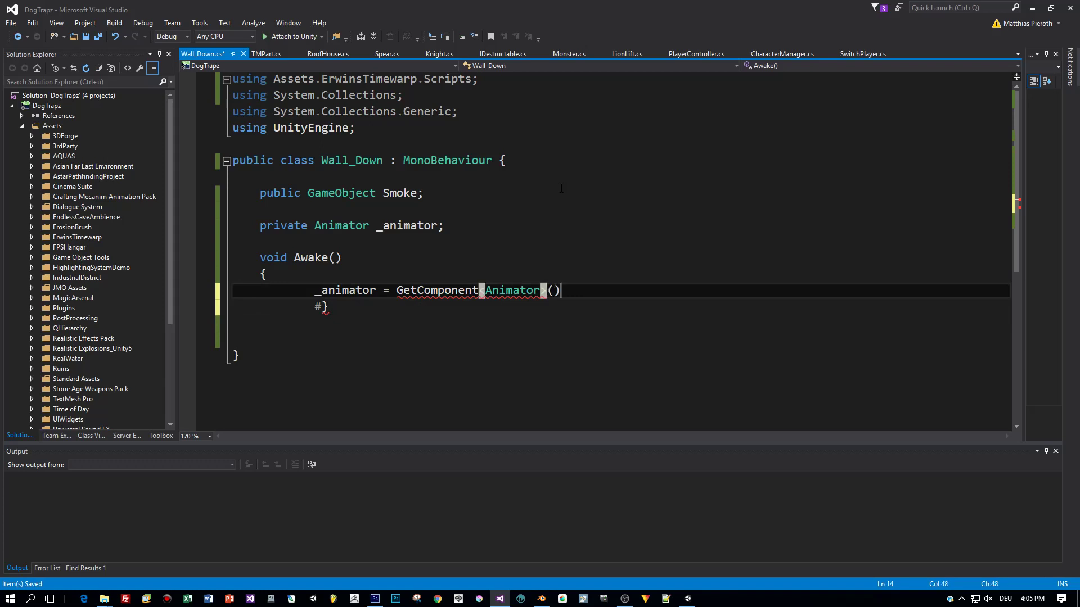
pyautogui.write(';')
pyautogui.press('Down')
pyautogui.press('BackSpace')
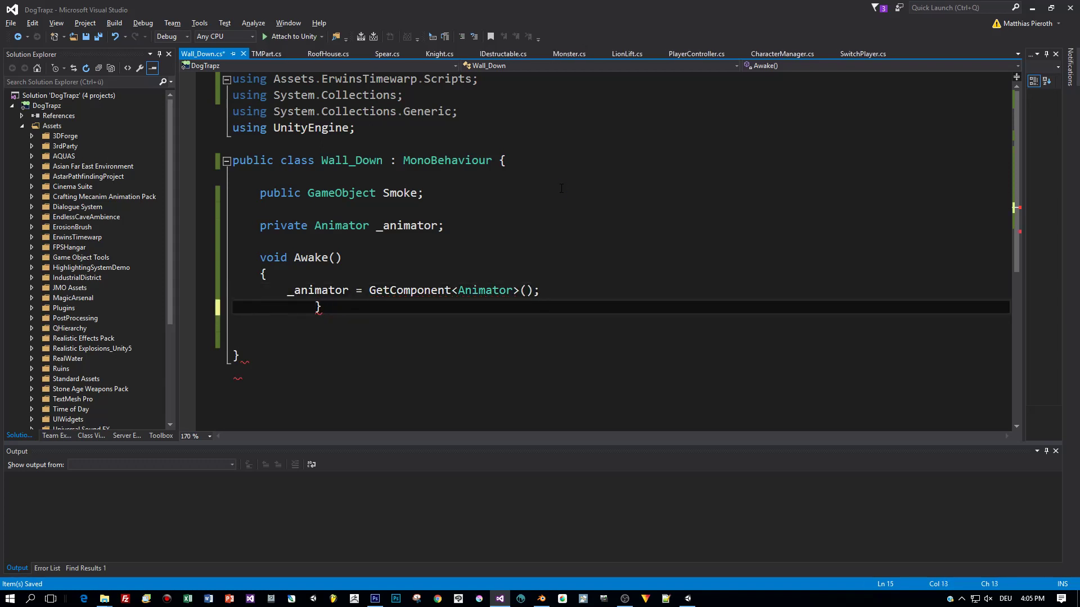
# Reformat the document, add spacing after Awake, and save Wall_Down.cs
pyautogui.hotkey('ctrl', 'k')
pyautogui.hotkey('ctrl', 'd')
pyautogui.press('Up')
pyautogui.press('Up')
pyautogui.press('Up')
pyautogui.press('Up')
pyautogui.press('Up')
pyautogui.press('Down')
pyautogui.press('Down')
pyautogui.press('Down')
pyautogui.press('Down')
pyautogui.press('Down')
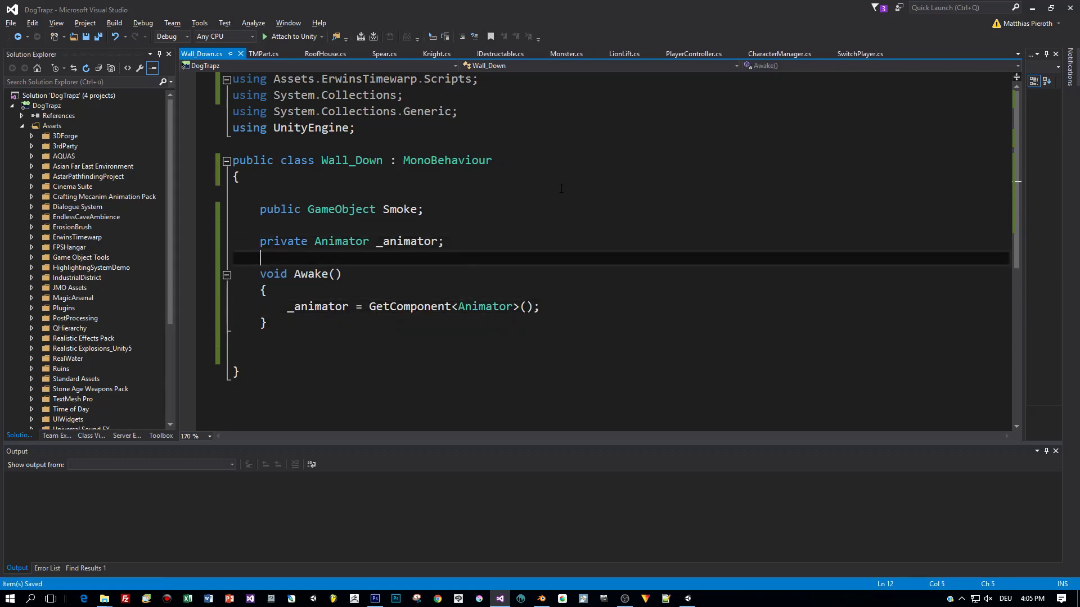
pyautogui.press('End')
pyautogui.press('Return')
pyautogui.press('Return')
pyautogui.hotkey('ctrl', 's')
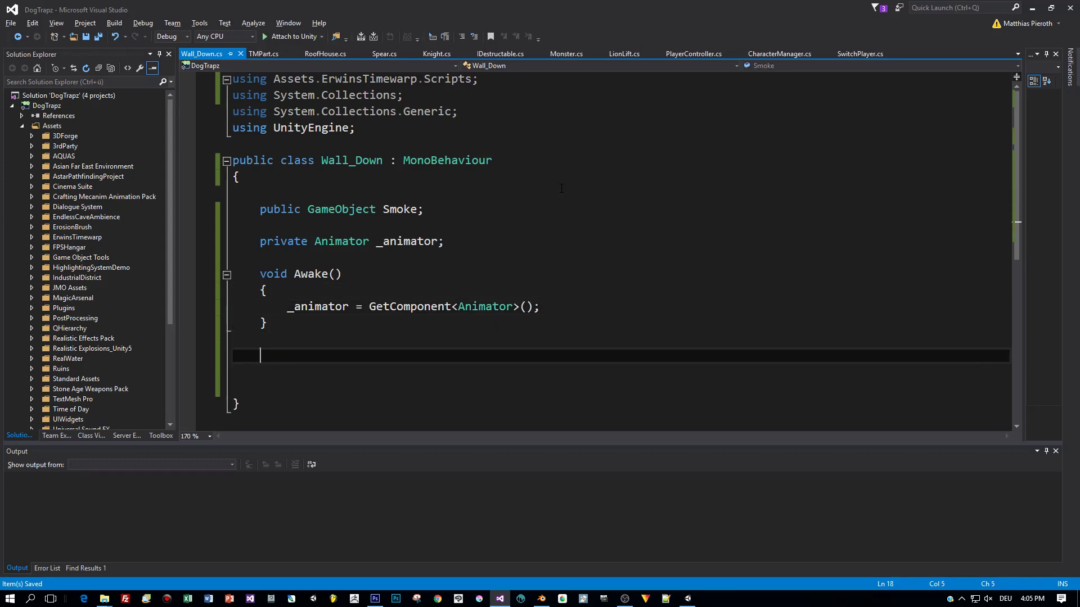
# Copy the OnTriggerEnter(Collider collider) signature from RoofHouse into Wall_Down with an empty body, and save
pyautogui.click(322, 53)
pyautogui.scroll(15, 452, 243)
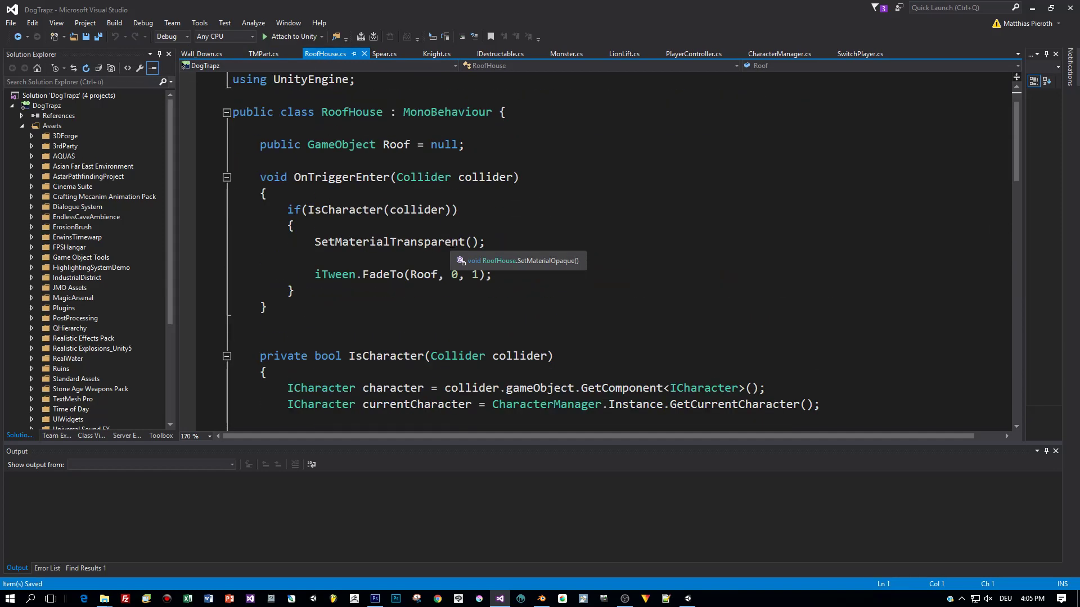
pyautogui.moveTo(232, 242)
pyautogui.mouseDown()
pyautogui.moveTo(269, 242)
pyautogui.moveTo(232, 226)
pyautogui.mouseUp()
pyautogui.hotkey('ctrl', 'c')
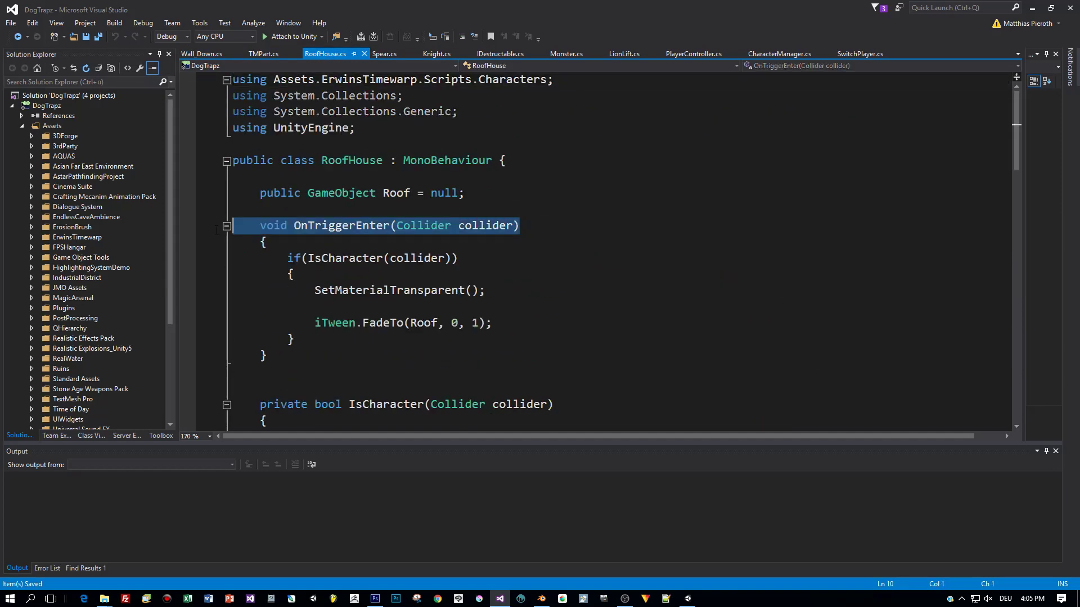
pyautogui.click(201, 53)
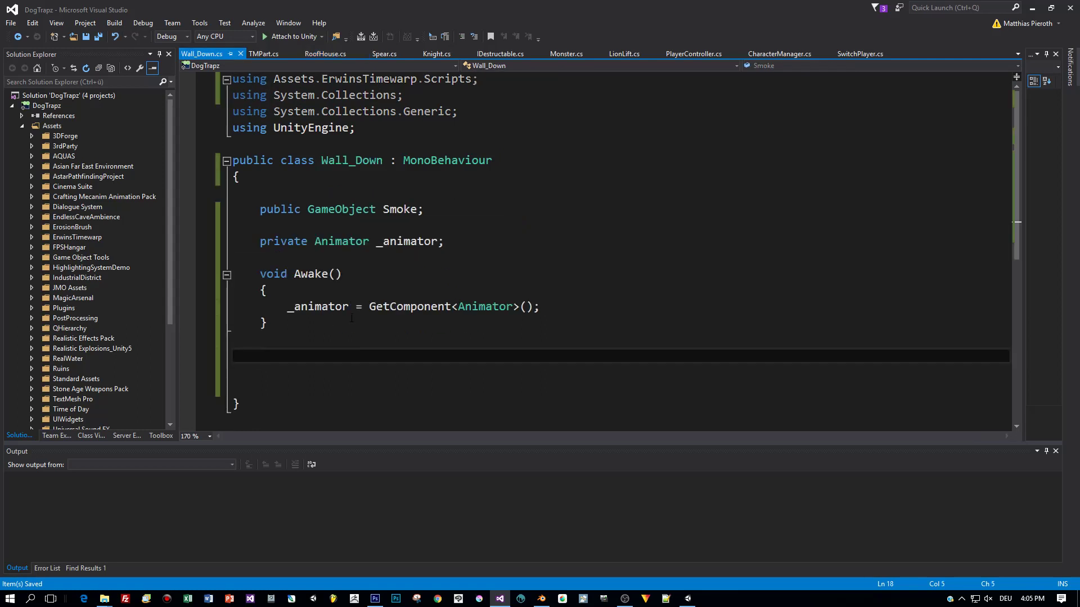
pyautogui.hotkey('ctrl', 'v')
pyautogui.press('Return')
pyautogui.write('{')
pyautogui.press('Return')
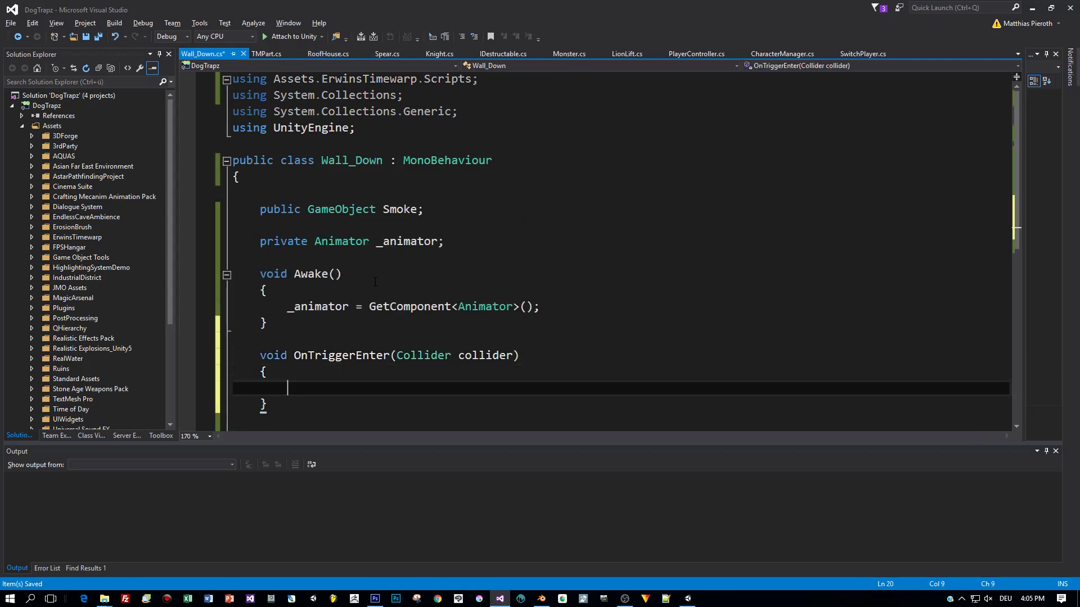
pyautogui.hotkey('ctrl', 's')
# Write _animator.SetBool("godown", true); in OnTriggerEnter and open a line above it
pyautogui.write('_ani')
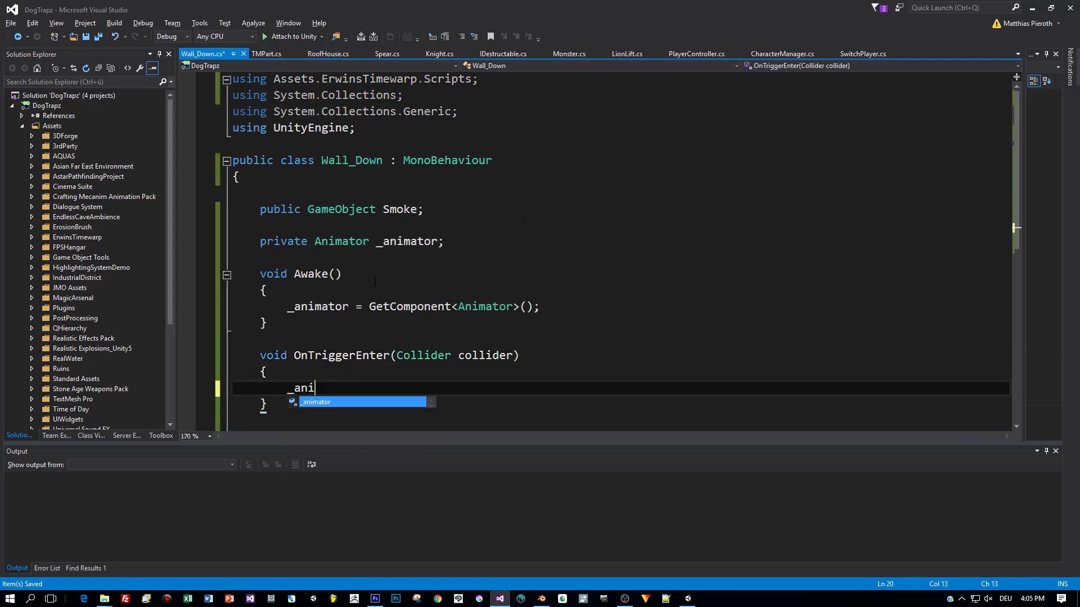
pyautogui.write('mator.s')
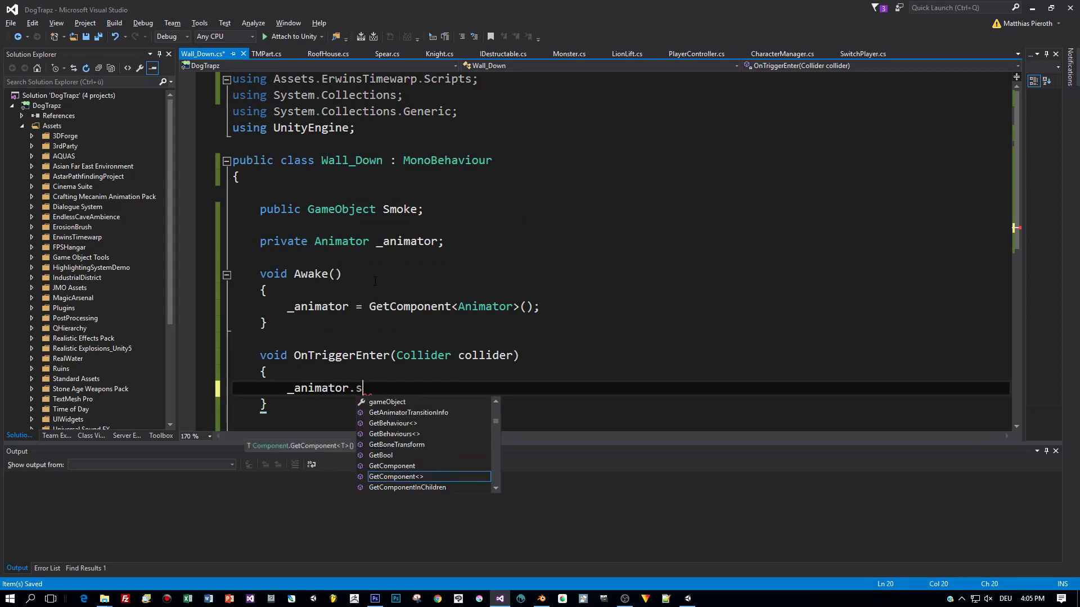
pyautogui.write('etb')
pyautogui.press('Down')
pyautogui.press('Tab')
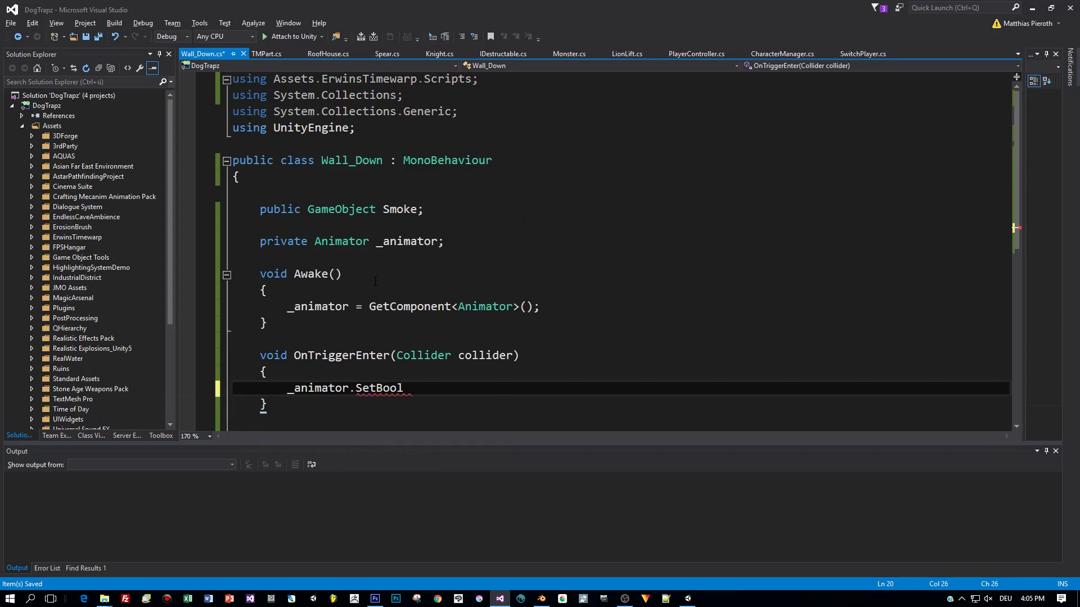
pyautogui.write('("')
pyautogui.write('godown')
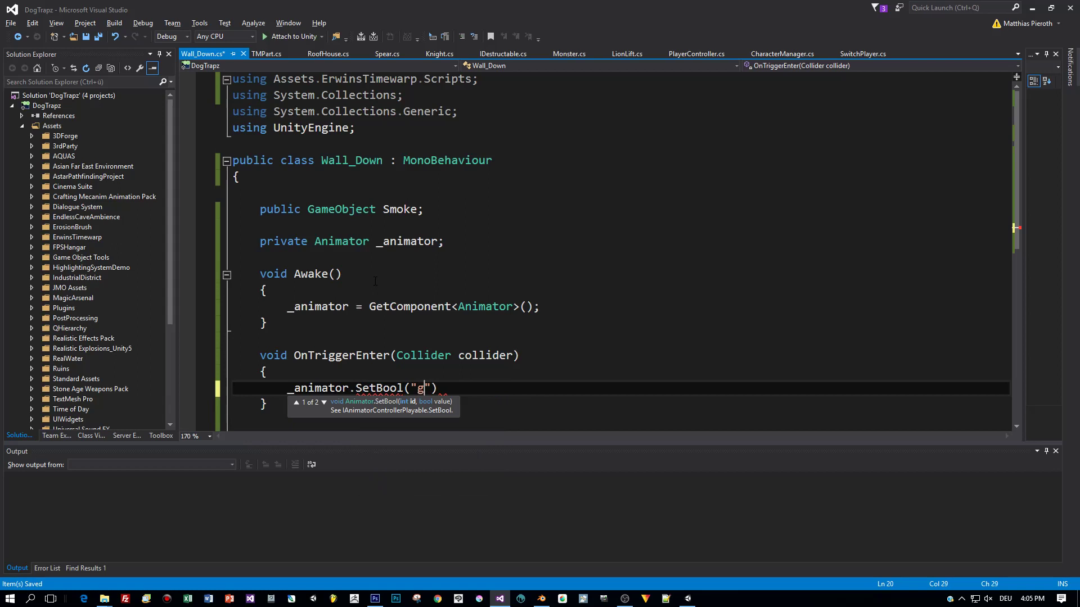
pyautogui.write('")')
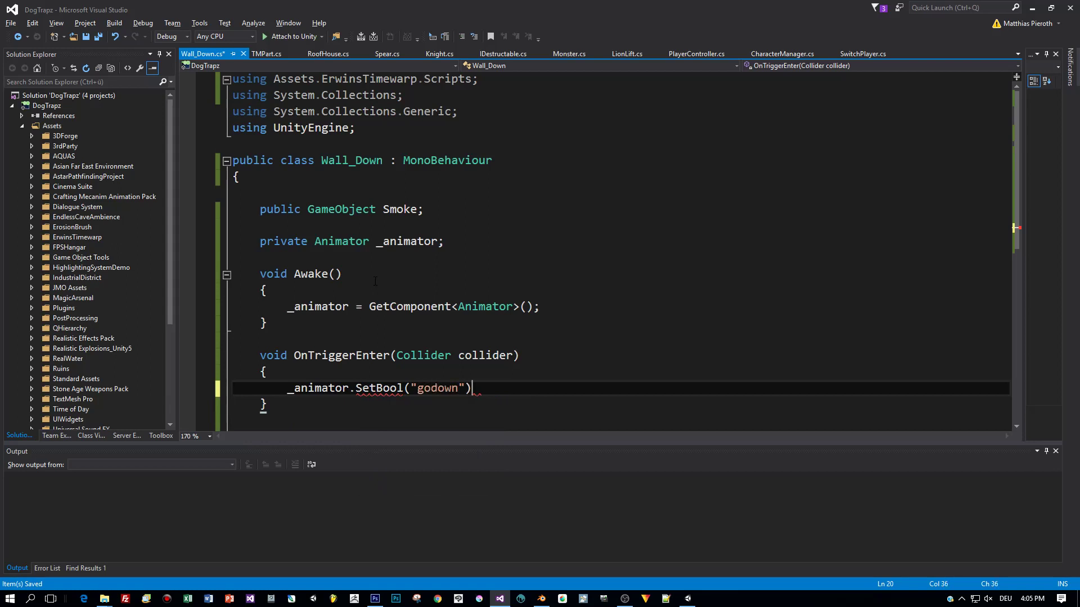
pyautogui.press('BackSpace')
pyautogui.write(', true')
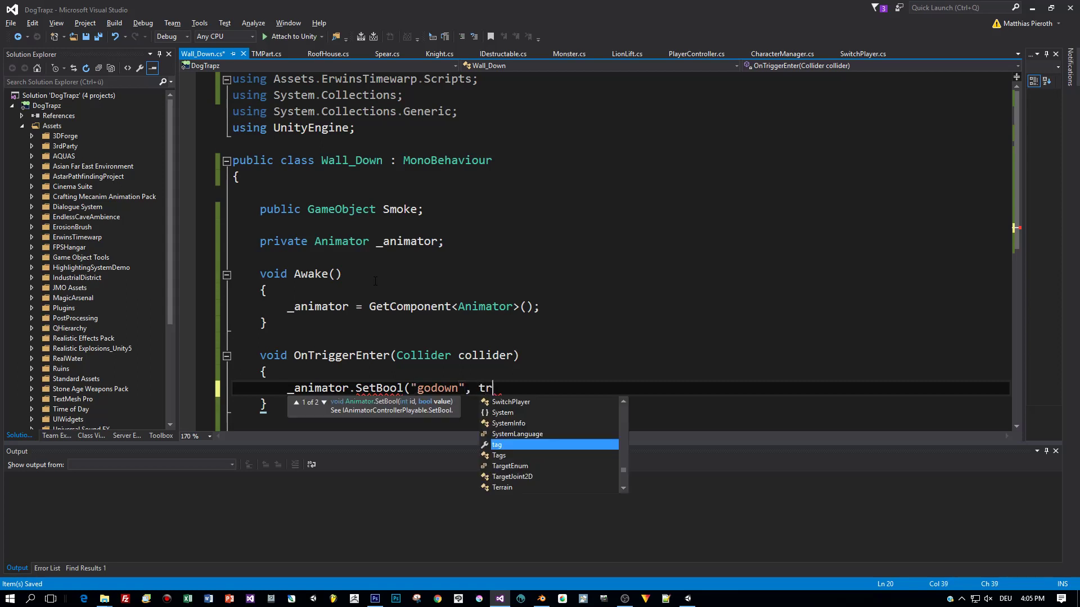
pyautogui.write(');')
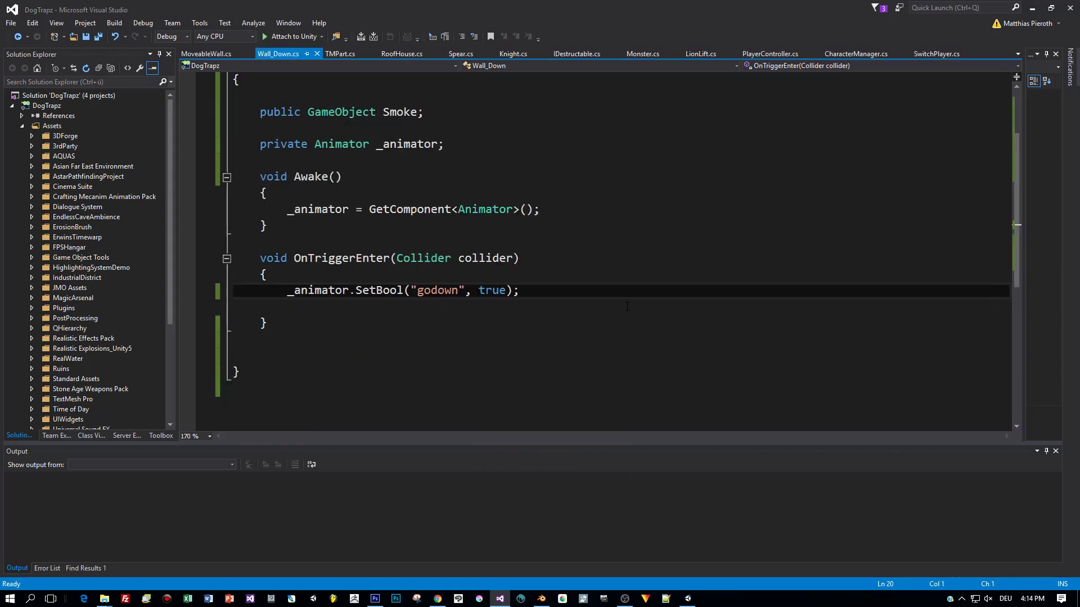
pyautogui.scroll(2, 590, 336)
pyautogui.press('Up')
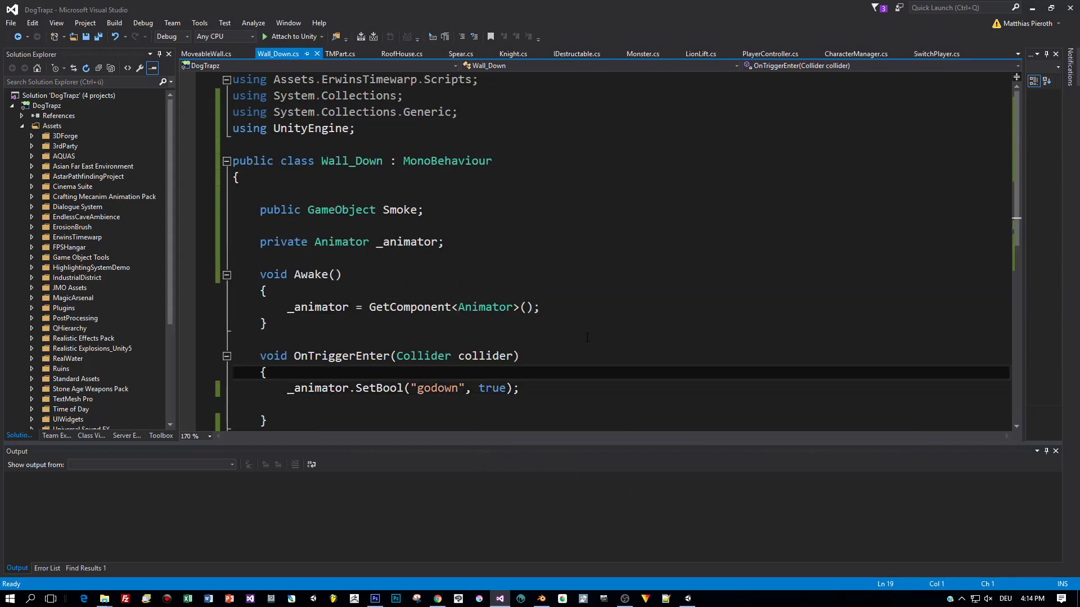
pyautogui.press('End')
pyautogui.press('Return')
# Add Smoke.GetComponent<ParticleSystem>().Play(); above the SetBool call and save
pyautogui.write('Smoke.')
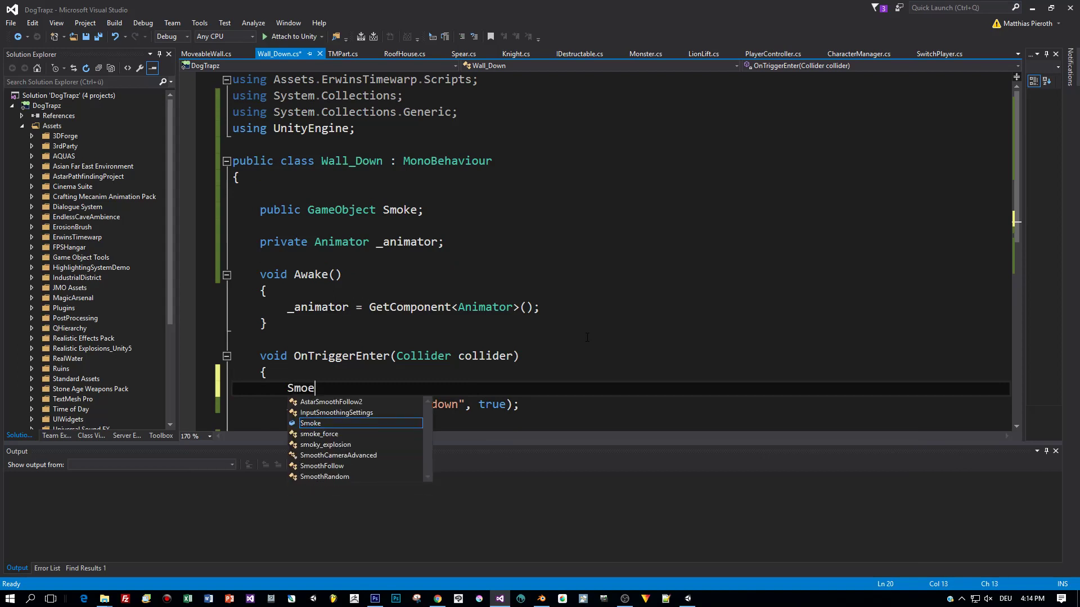
pyautogui.write('getCo')
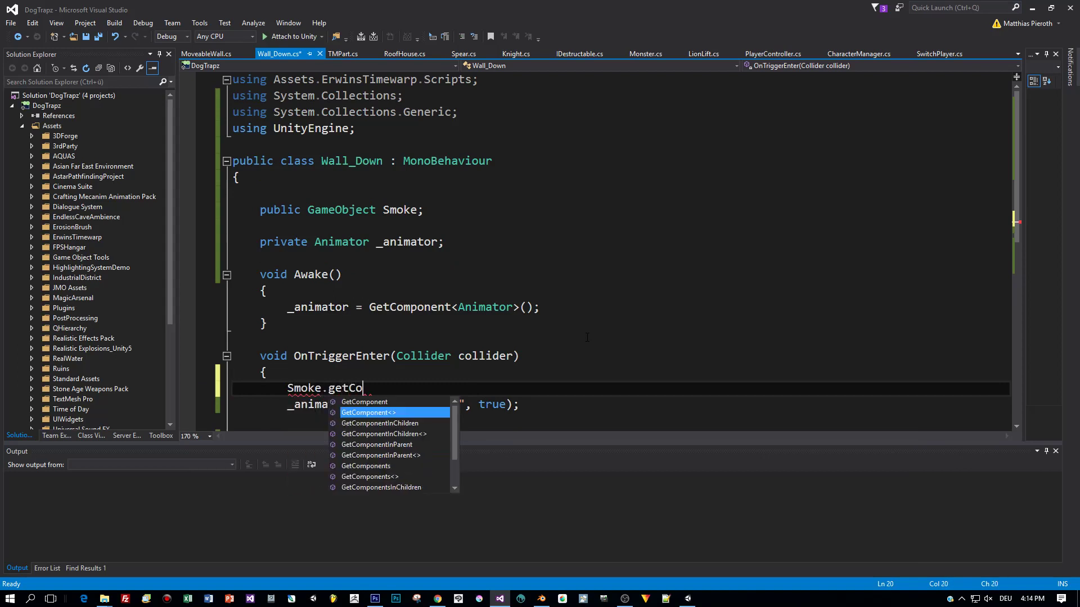
pyautogui.write('<Partice>')
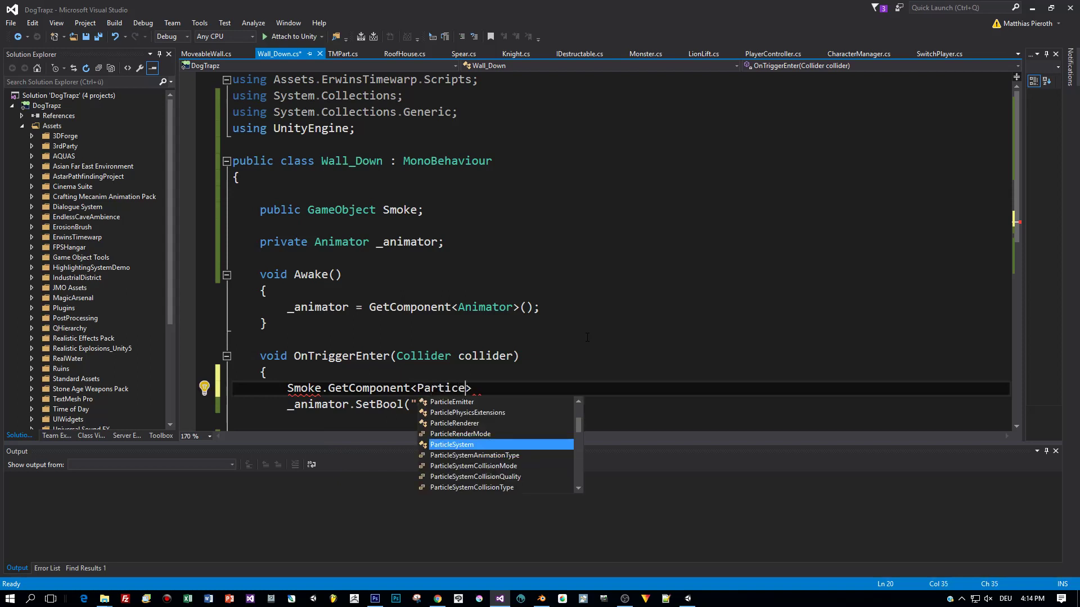
pyautogui.press('Tab')
pyautogui.write('>().')
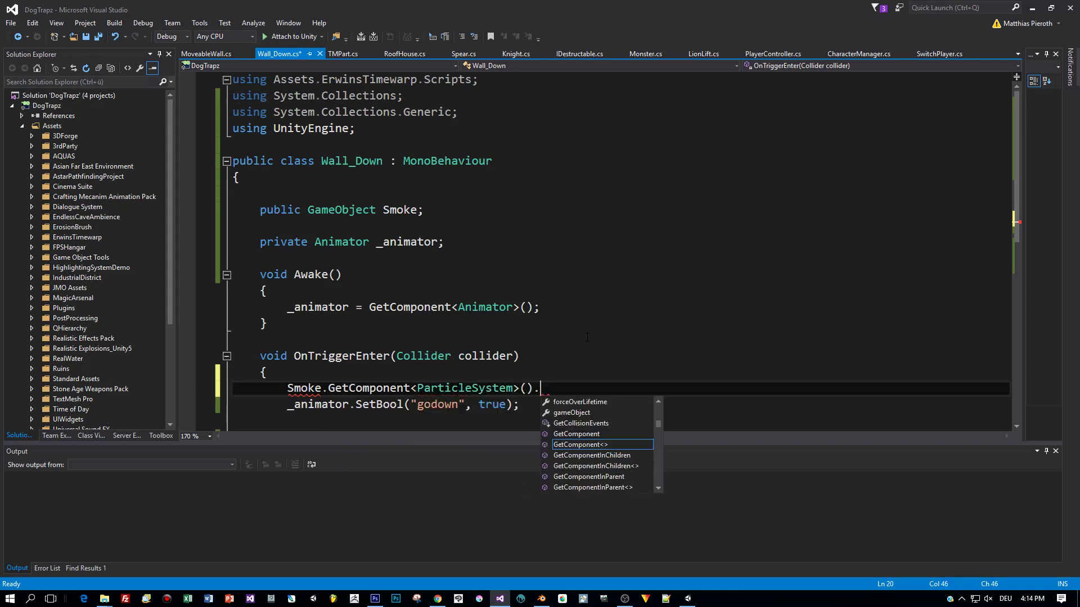
pyautogui.write('Pl')
pyautogui.press('Tab')
pyautogui.write('()')
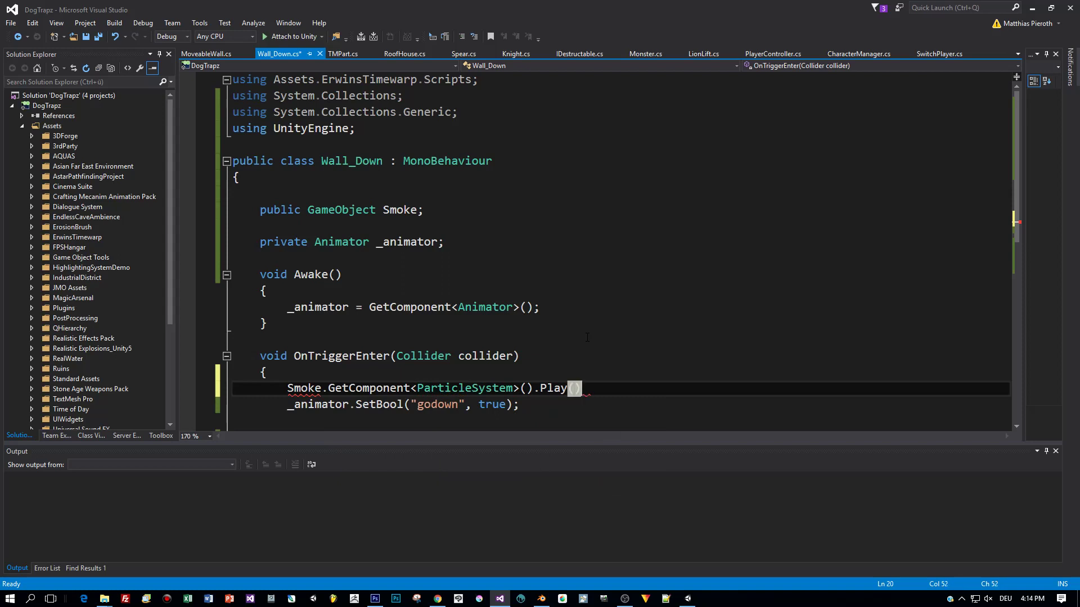
pyautogui.write(';')
pyautogui.hotkey('ctrl', 's')
pyautogui.press('Return')
pyautogui.hotkey('ctrl', 's')
# Add the comments "// Move the wall down" and "// Play smoke" above their statements
pyautogui.scroll(-1, 589, 328)
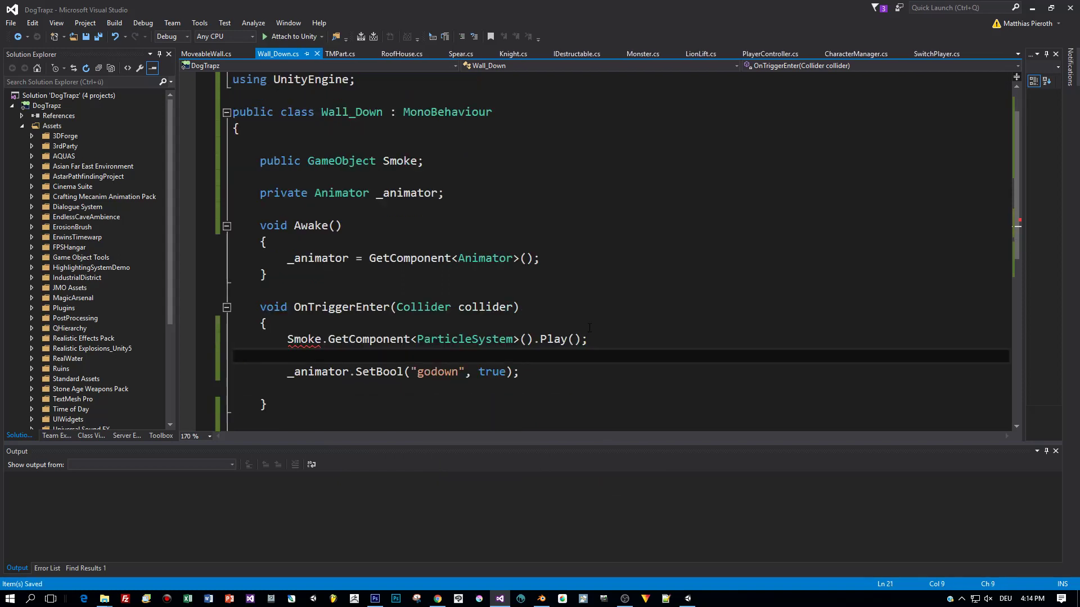
pyautogui.press('Return')
pyautogui.write('// MOve')
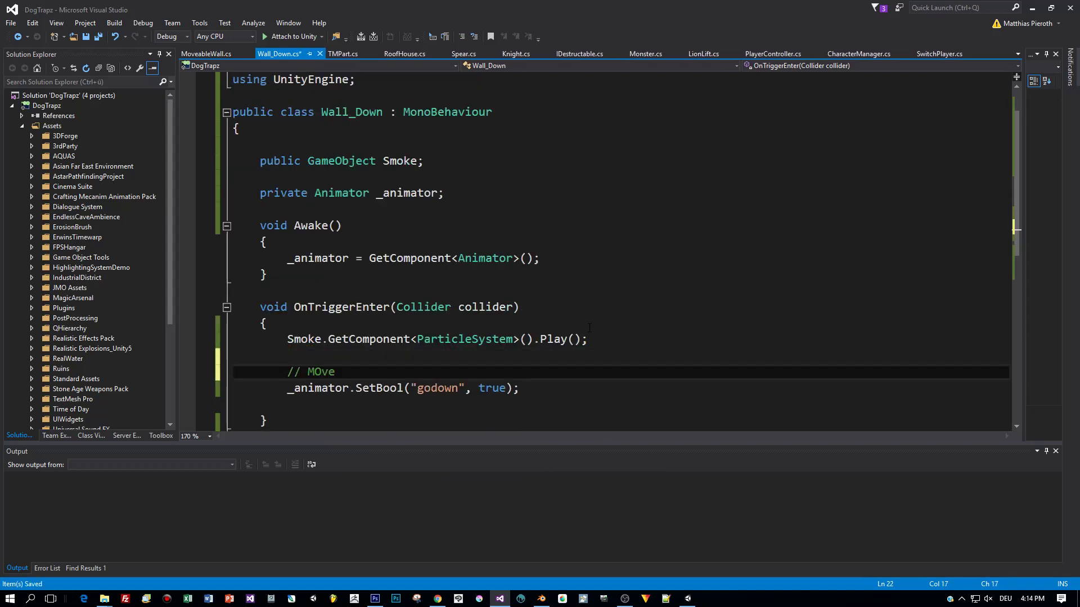
pyautogui.write('the')
pyautogui.press('Left')
pyautogui.press('Left')
pyautogui.press('Left')
pyautogui.press('Left')
pyautogui.press('Left')
pyautogui.press('Left')
pyautogui.press('Left')
pyautogui.press('BackSpace')
pyautogui.write('o')
pyautogui.press('End')
pyautogui.write('wall down')
pyautogui.press('Up')
pyautogui.press('Up')
pyautogui.press('Up')
pyautogui.press('Return')
pyautogui.write('// Play smoke')
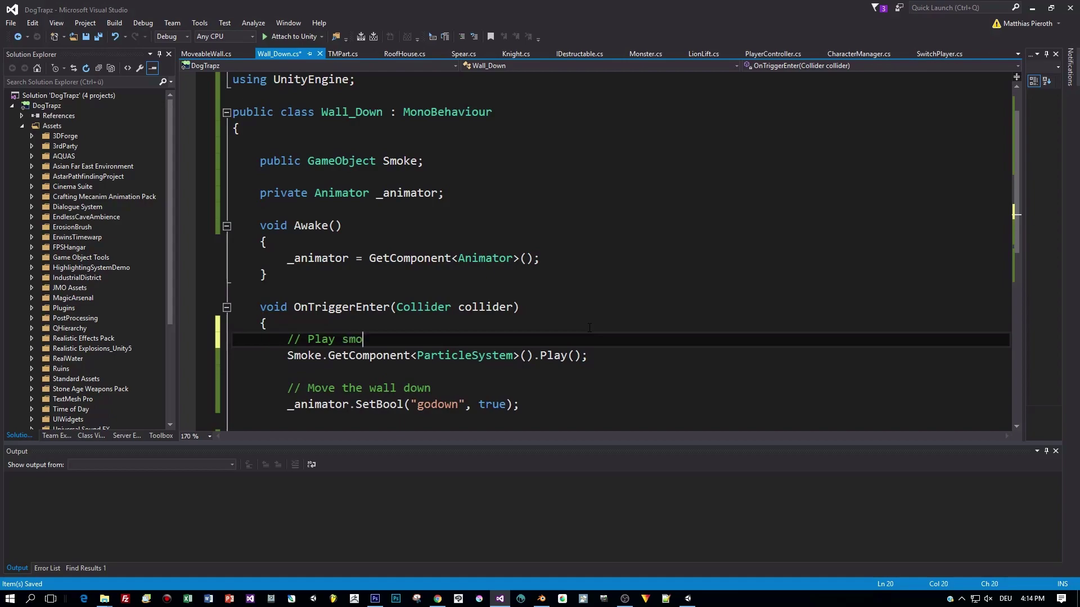
# Back in Unity, save the scene and add a second Box Collider to the column with Is Trigger ticked
pyautogui.click(687, 599)
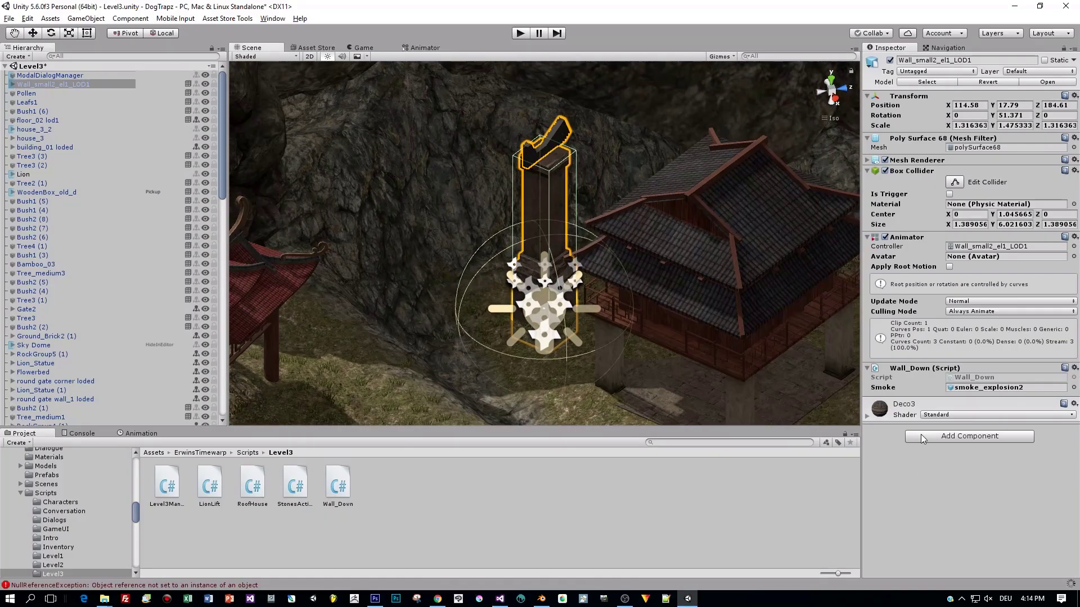
pyautogui.click(958, 301)
pyautogui.click(958, 296)
pyautogui.hotkey('ctrl', 's')
pyautogui.click(930, 436)
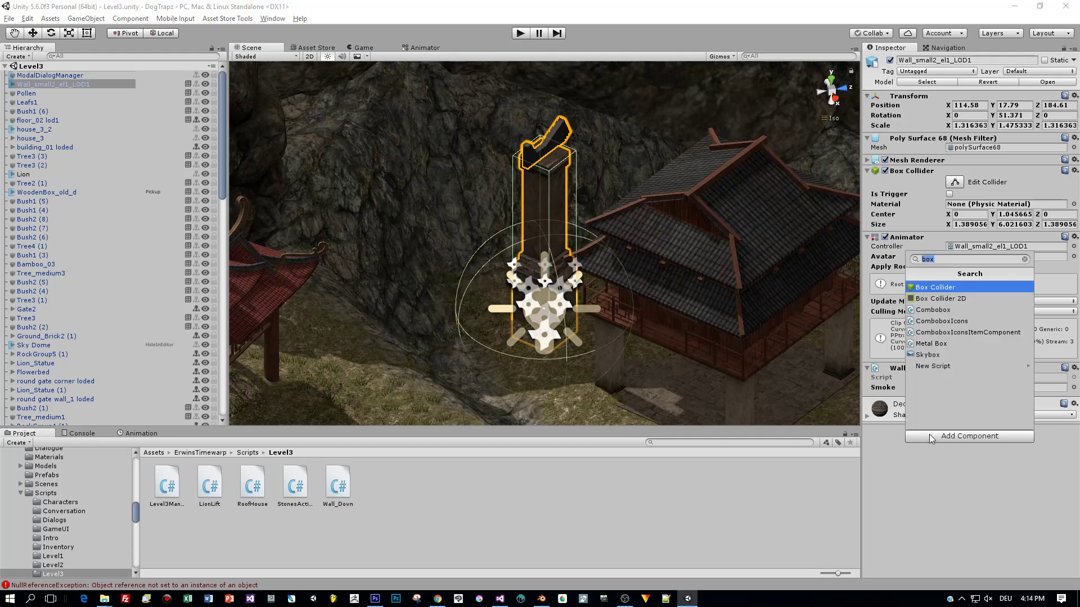
pyautogui.click(933, 288)
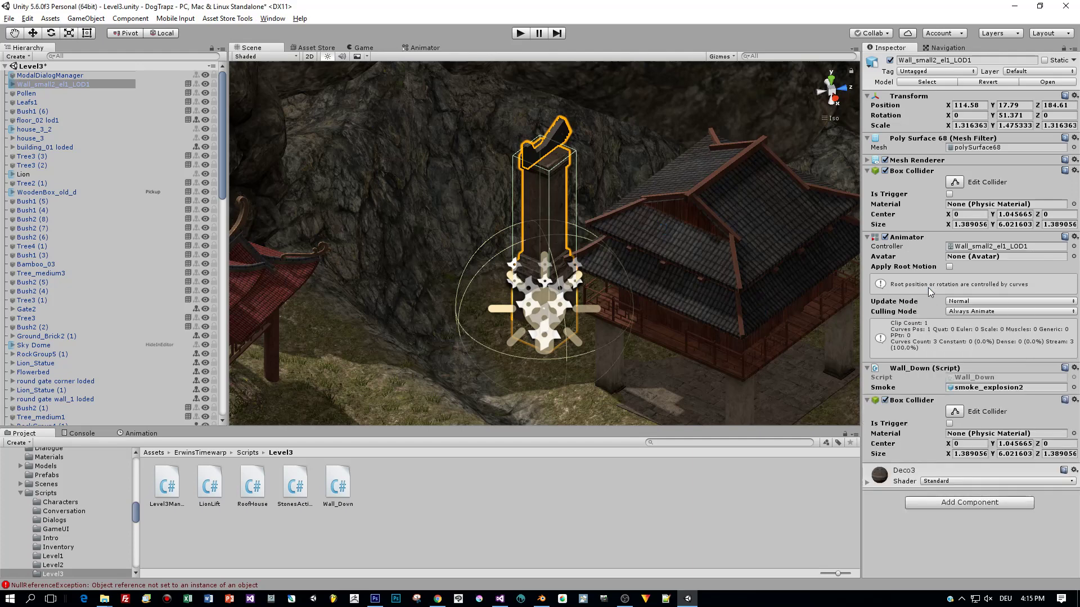
pyautogui.click(949, 424)
# Resize the trigger box to height 1.624373 centred at Y -0.63781
pyautogui.click(954, 412)
pyautogui.moveTo(560, 253); pyautogui.dragTo(574, 260)
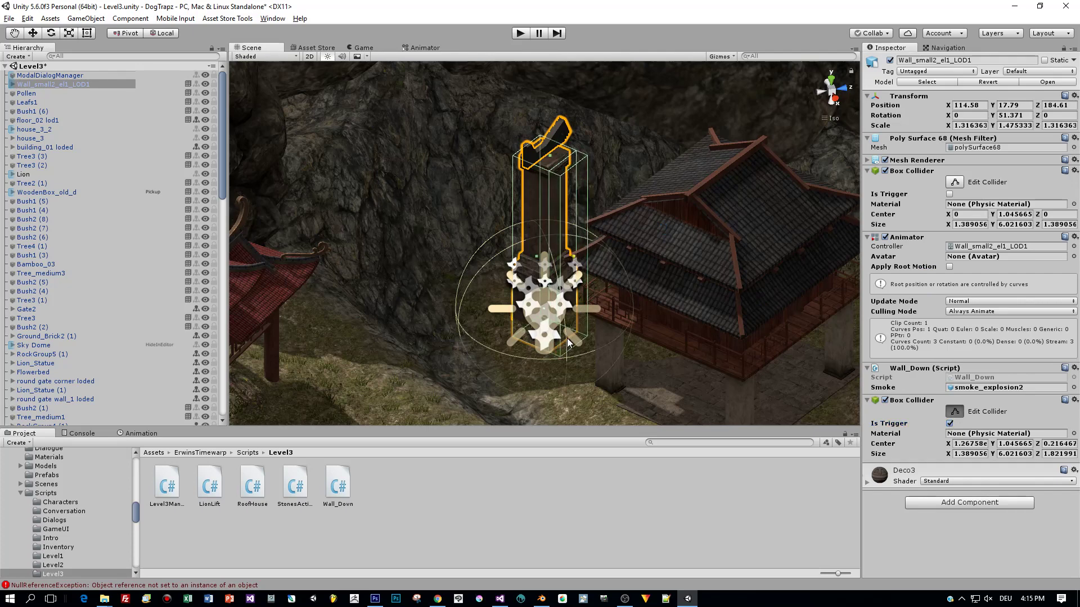
pyautogui.moveTo(563, 323); pyautogui.dragTo(561, 335, button='right')
pyautogui.click(550, 325)
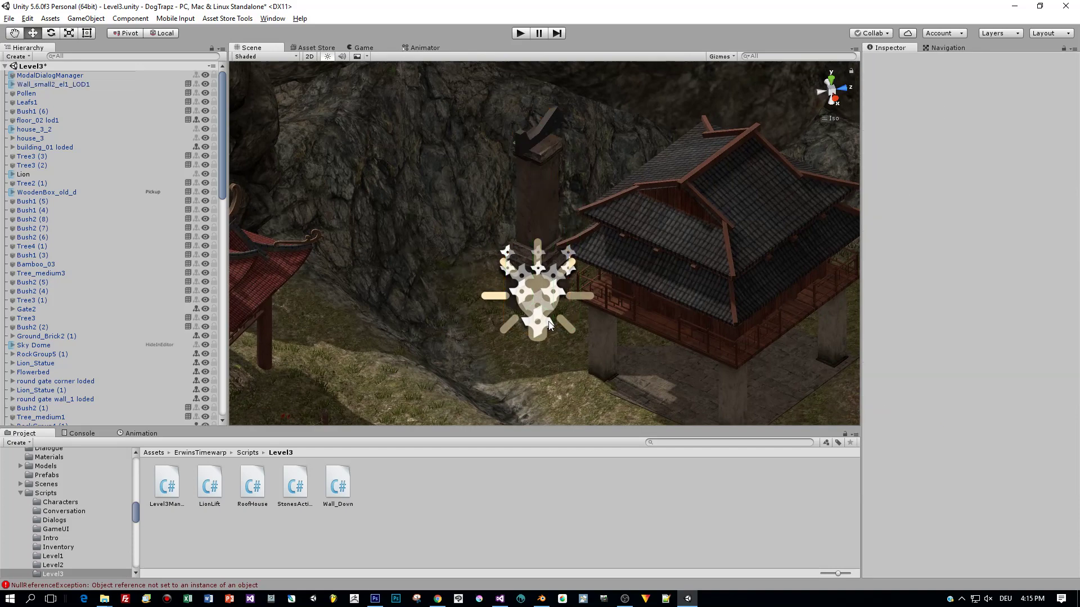
pyautogui.click(538, 188)
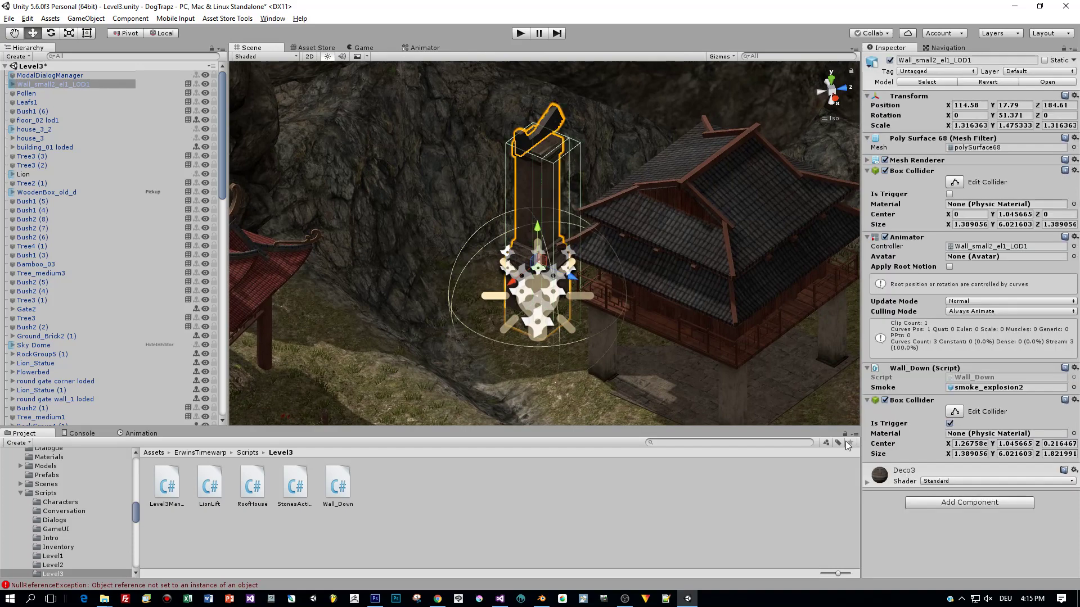
pyautogui.click(954, 411)
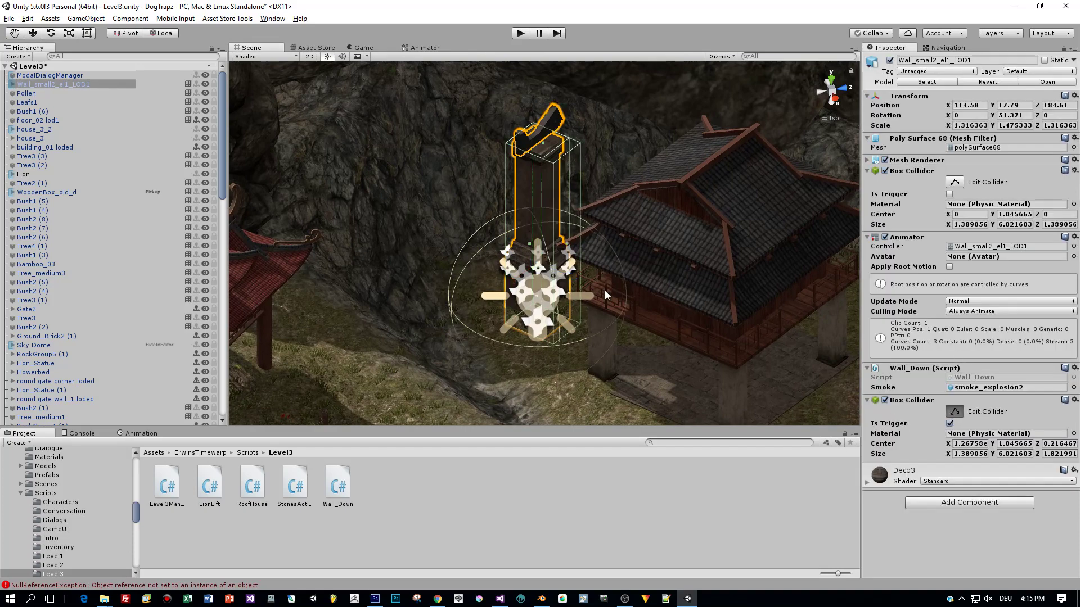
pyautogui.keyDown('alt'); pyautogui.moveTo(605, 295); pyautogui.dragTo(471, 235); pyautogui.keyUp('alt')
pyautogui.keyDown('alt'); pyautogui.moveTo(559, 301); pyautogui.dragTo(617, 257); pyautogui.keyUp('alt')
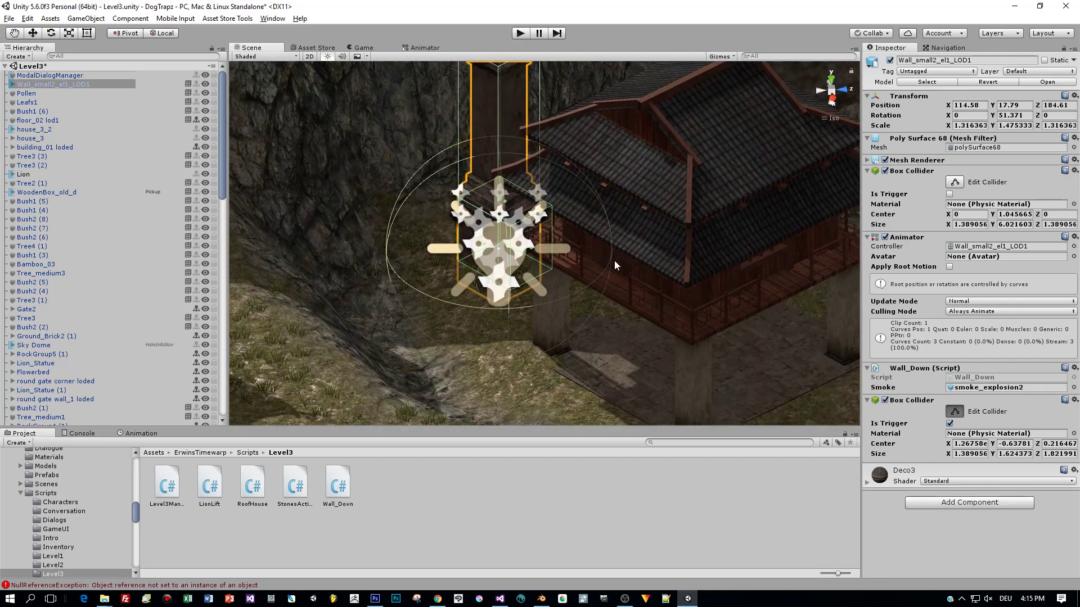
pyautogui.click(616, 259)
# Locate the wall's Animator controller and untick Loop Time on the Wall_Down clip
pyautogui.click(27, 18)
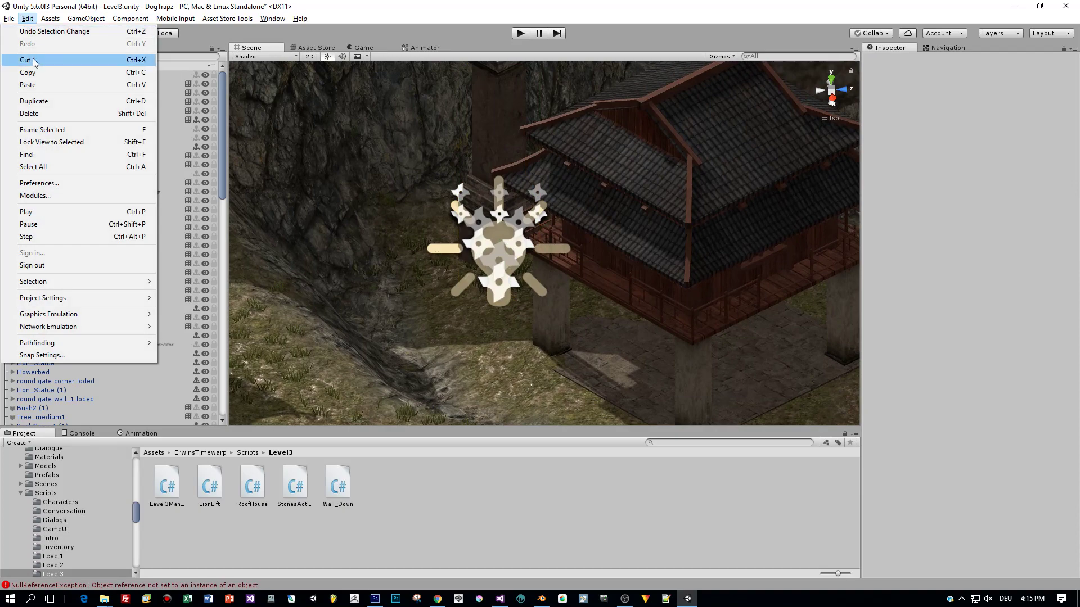
pyautogui.click(434, 124)
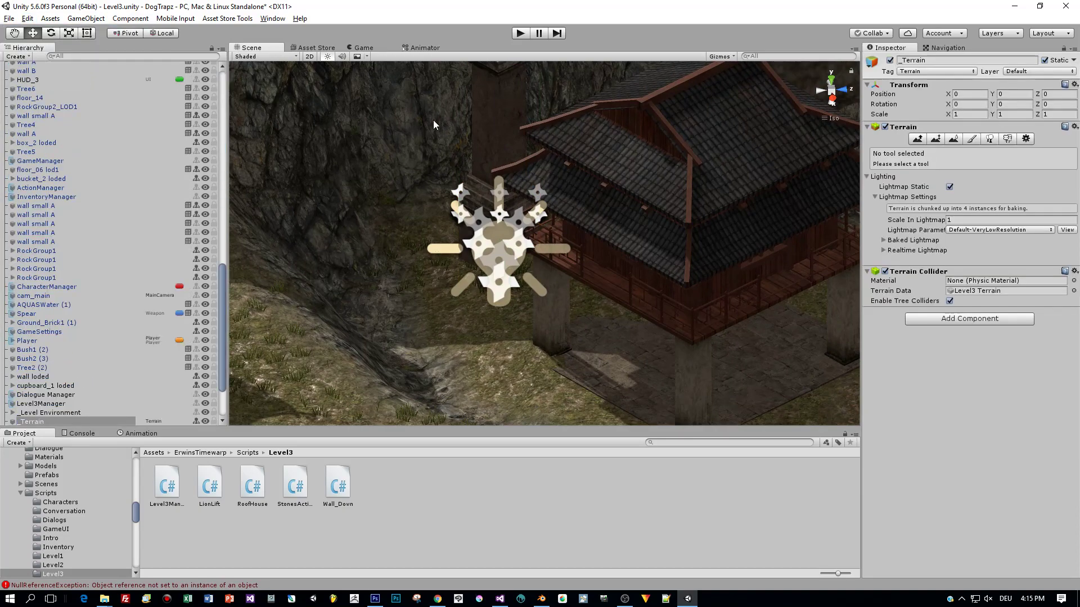
pyautogui.click(499, 107)
pyautogui.keyDown('alt'); pyautogui.moveTo(470, 168); pyautogui.dragTo(526, 158); pyautogui.keyUp('alt')
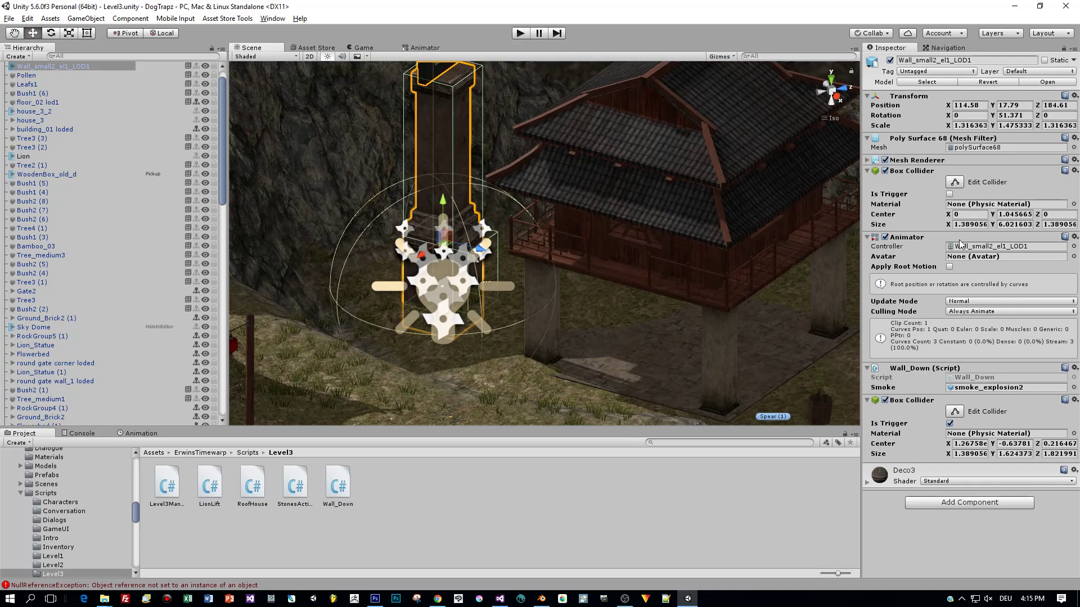
pyautogui.click(964, 247)
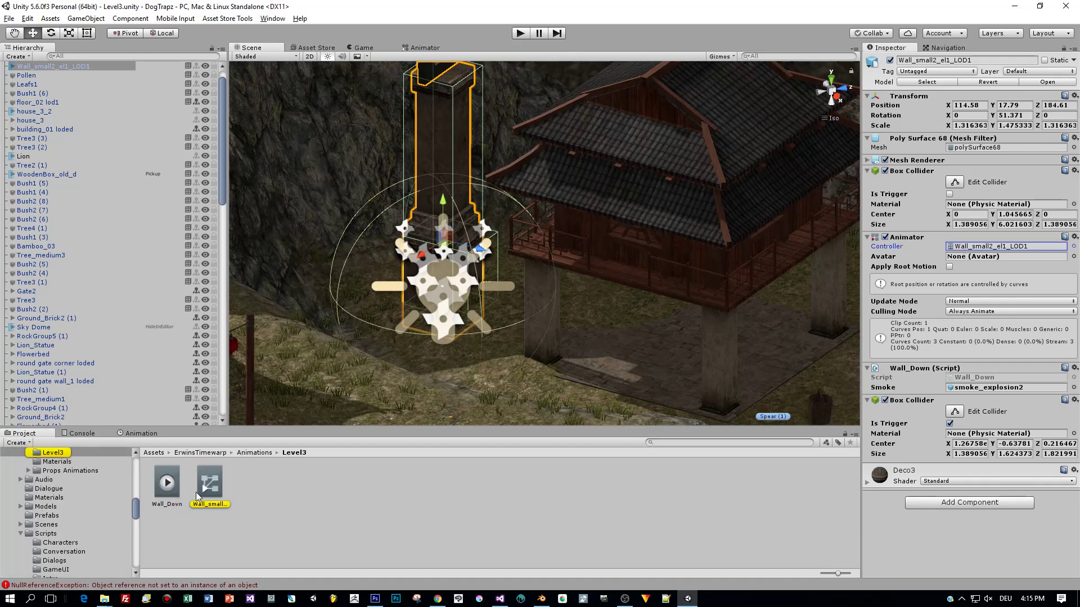
pyautogui.click(167, 483)
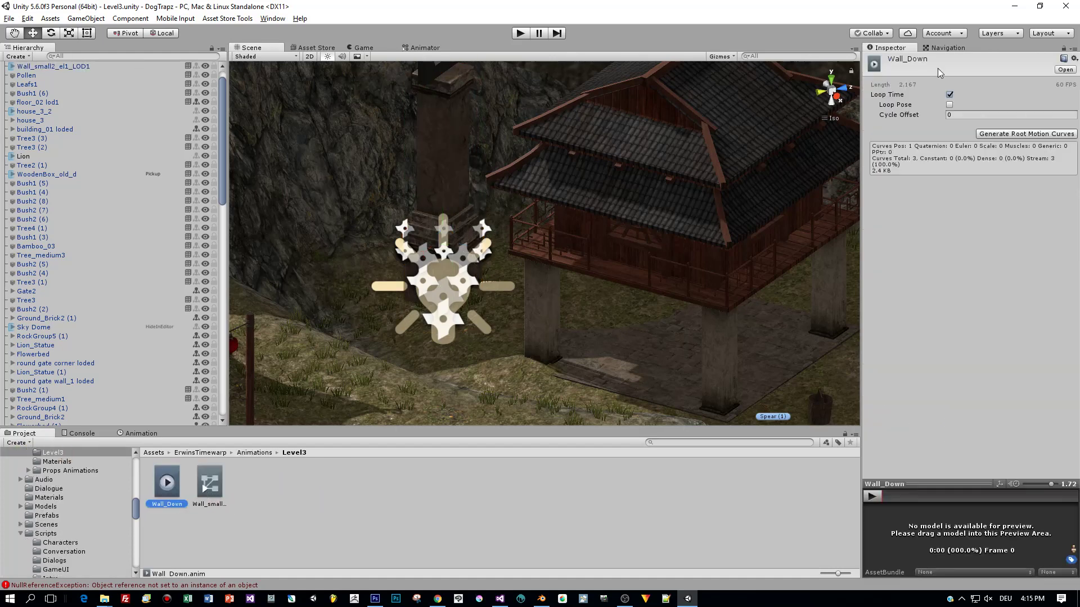
pyautogui.click(949, 96)
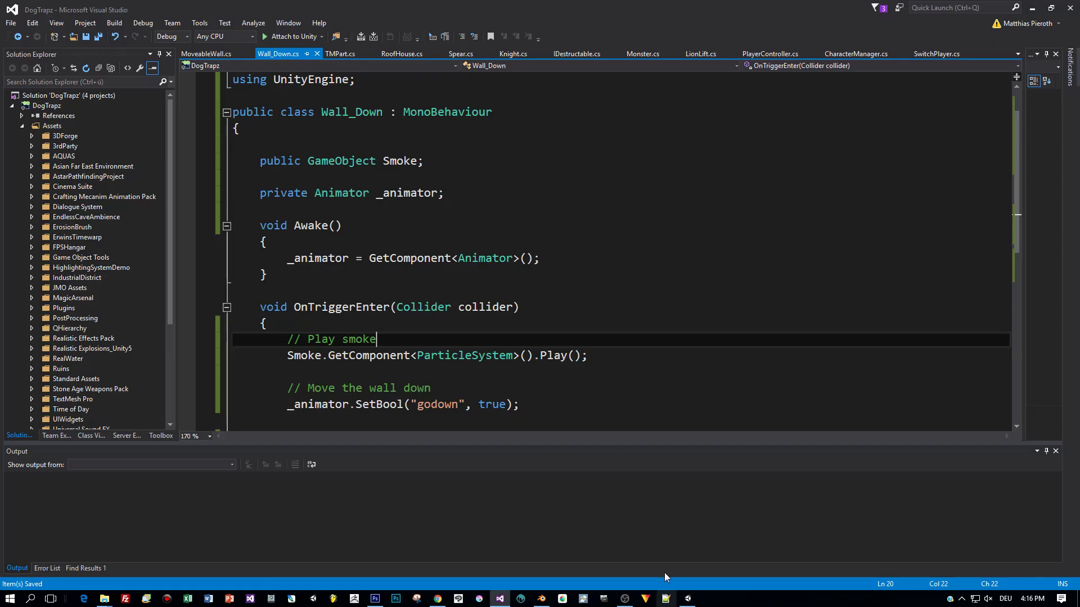
# Above the smoke comment, start the condition if(collider.gameObject. using IntelliSense to pick gameObject
pyautogui.press('Up')
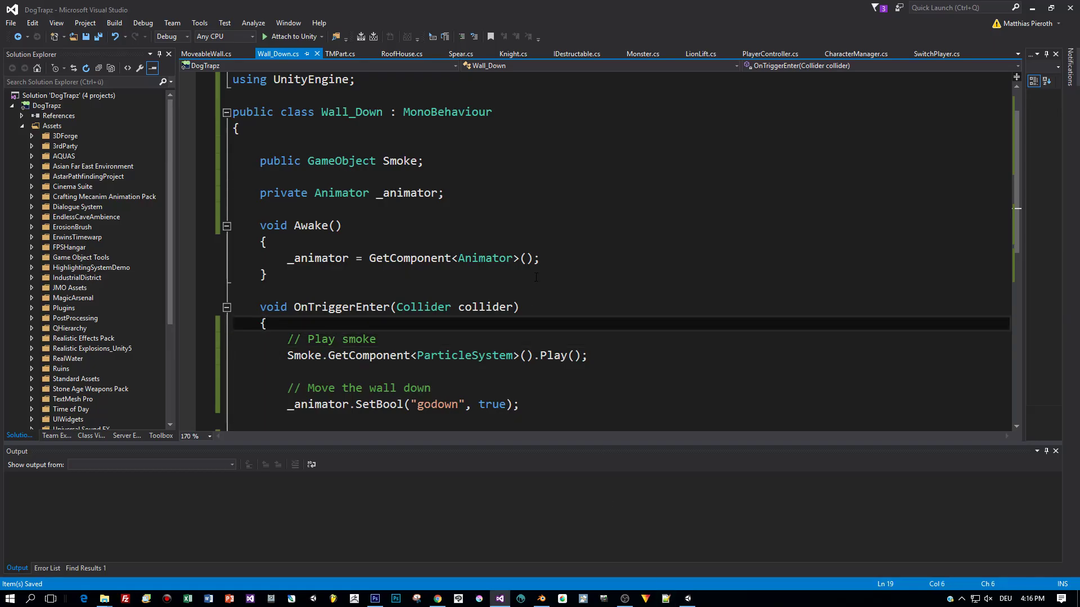
pyautogui.press('Return')
pyautogui.write('if(collider.')
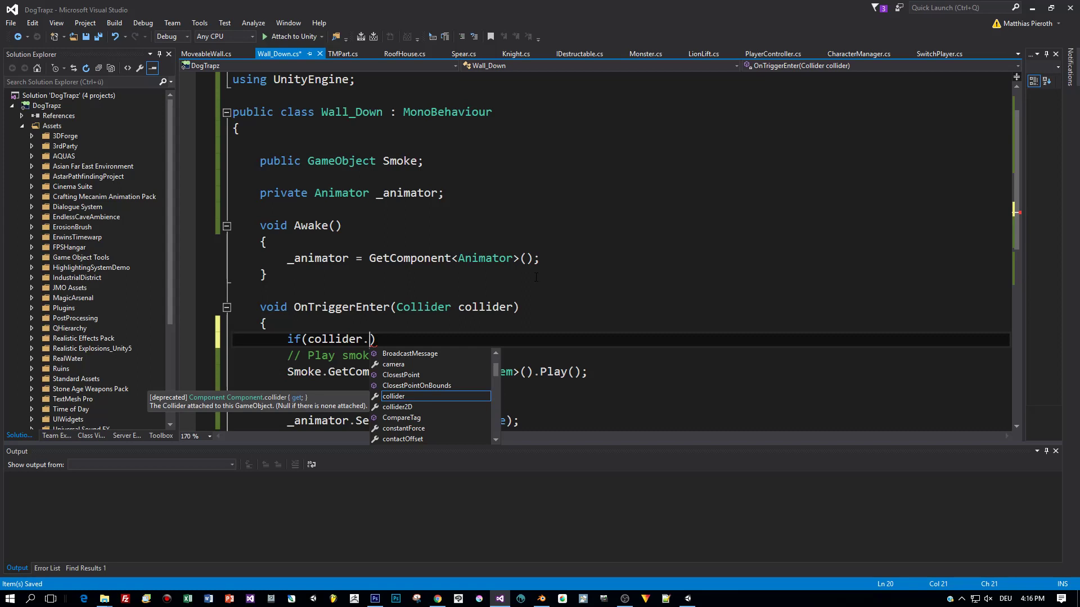
pyautogui.write('ga')
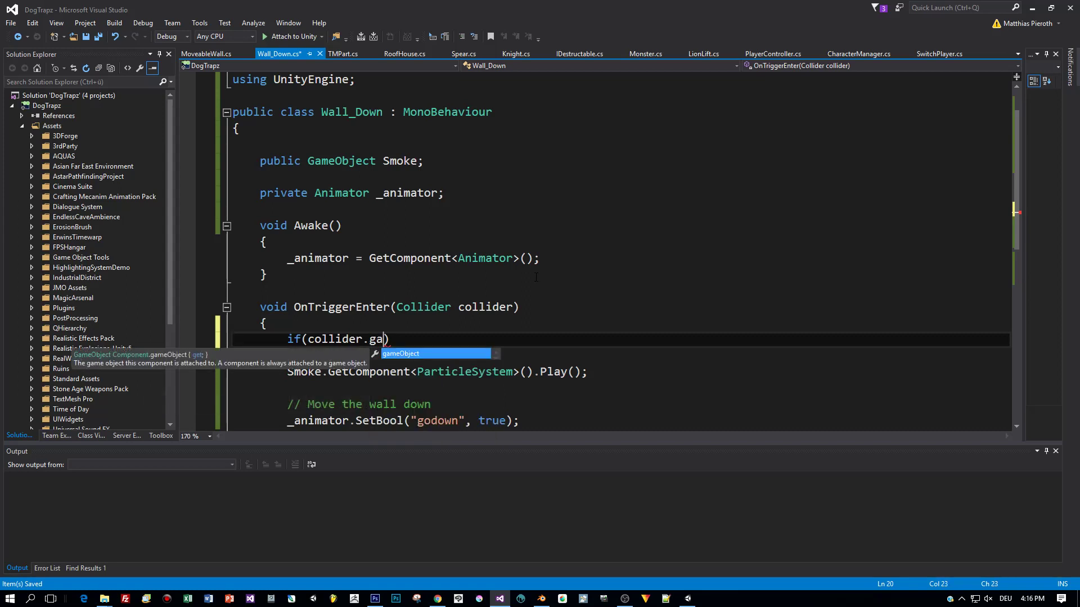
pyautogui.press('BackSpace')
pyautogui.press('BackSpace')
pyautogui.press('BackSpace')
pyautogui.write('.')
pyautogui.press('Down')
pyautogui.press('Down')
pyautogui.press('Down')
pyautogui.press('Down')
pyautogui.press('Down')
pyautogui.press('Down')
pyautogui.press('Down')
pyautogui.press('Down')
pyautogui.press('Down')
pyautogui.press('Down')
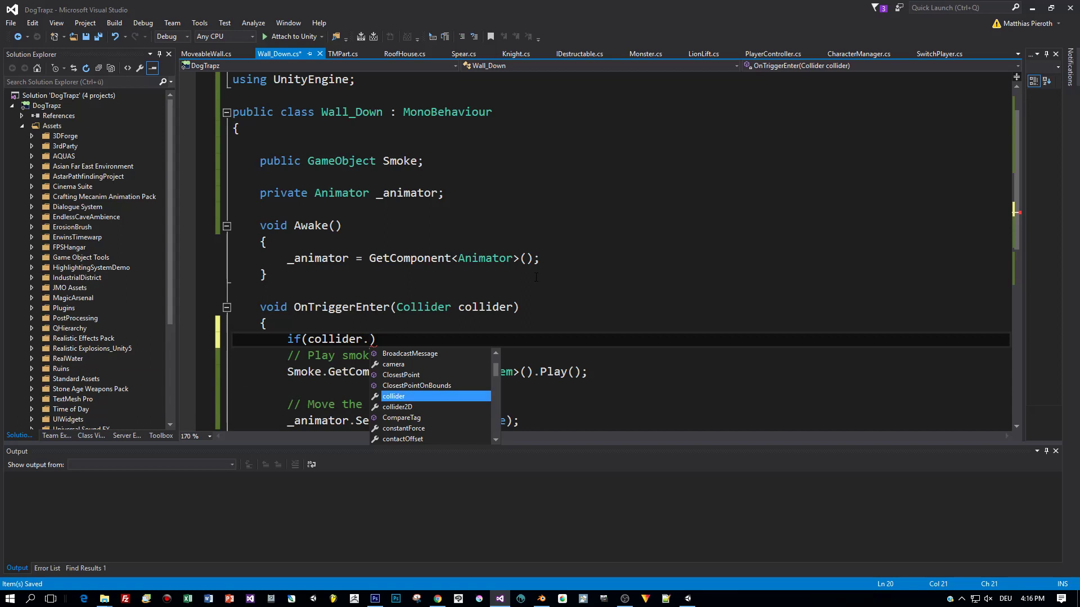
pyautogui.press('Down')
pyautogui.press('Down')
pyautogui.press('Down')
pyautogui.press('Down')
pyautogui.press('Down')
pyautogui.press('Down')
pyautogui.press('Down')
pyautogui.press('Down')
pyautogui.press('Down')
pyautogui.press('Down')
pyautogui.press('Down')
pyautogui.press('Down')
pyautogui.press('Down')
pyautogui.press('Down')
pyautogui.press('Down')
pyautogui.press('Down')
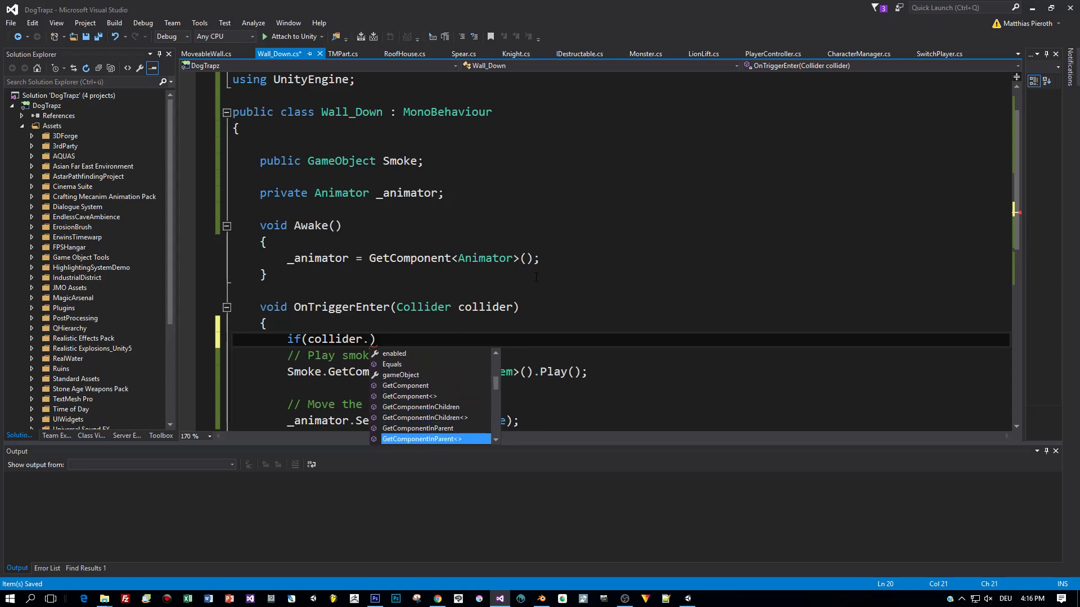
pyautogui.press('Down')
pyautogui.press('Down')
pyautogui.press('Down')
pyautogui.press('Down')
pyautogui.press('Down')
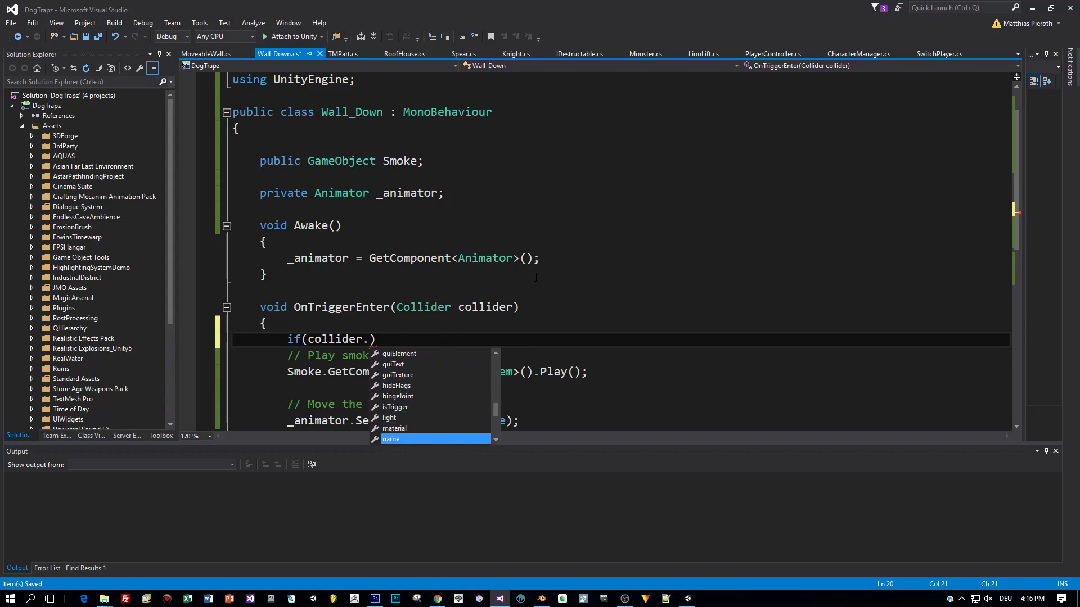
pyautogui.press('Up')
pyautogui.press('Up')
pyautogui.press('Up')
pyautogui.press('Up')
pyautogui.press('Up')
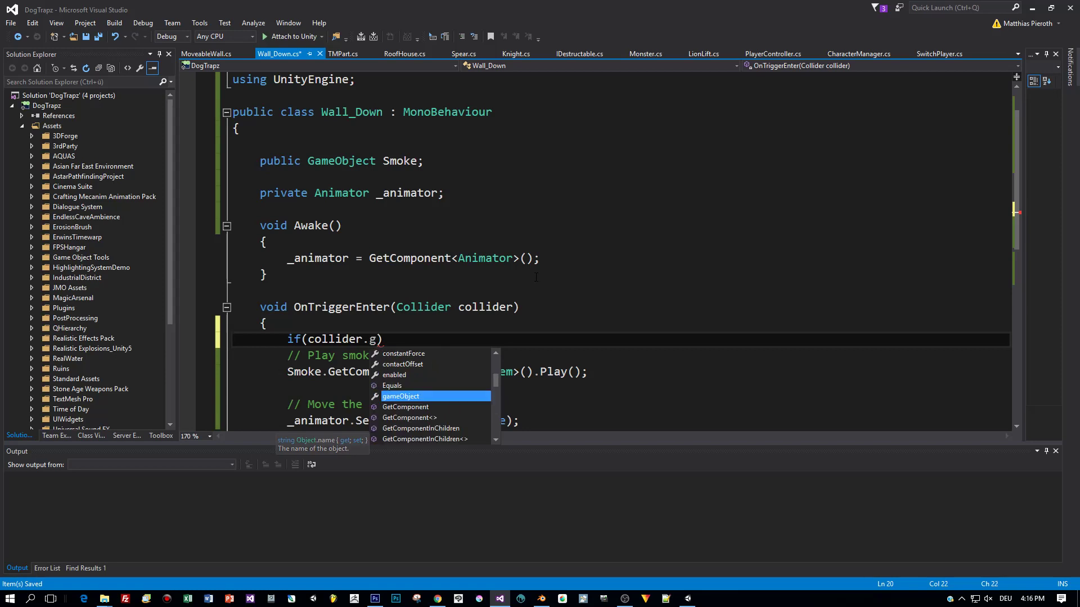
pyautogui.write('go')
pyautogui.press('Tab')
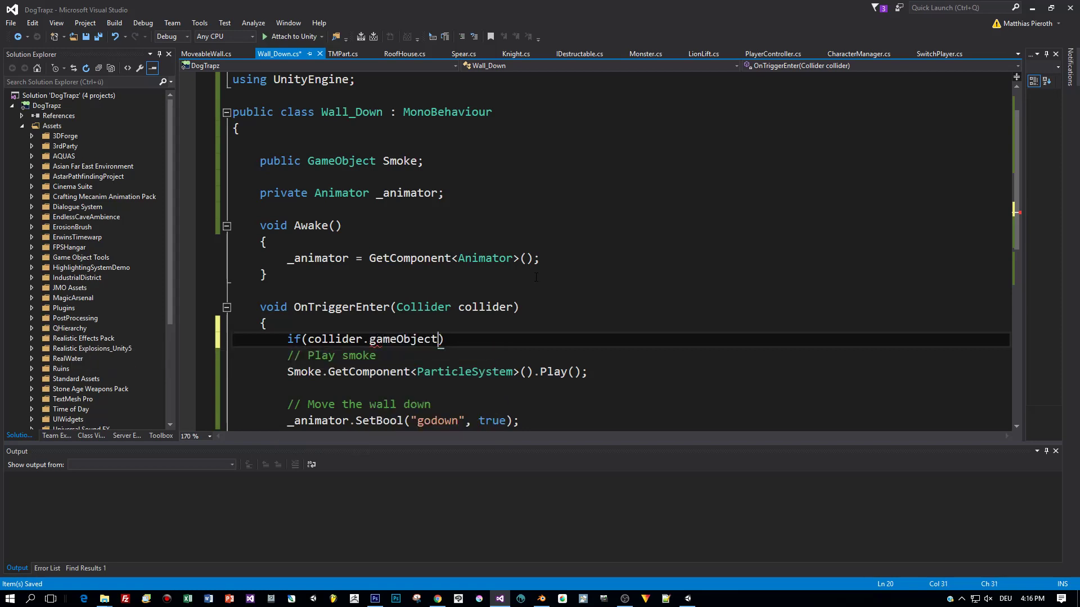
pyautogui.write('.')
pyautogui.press('Escape')
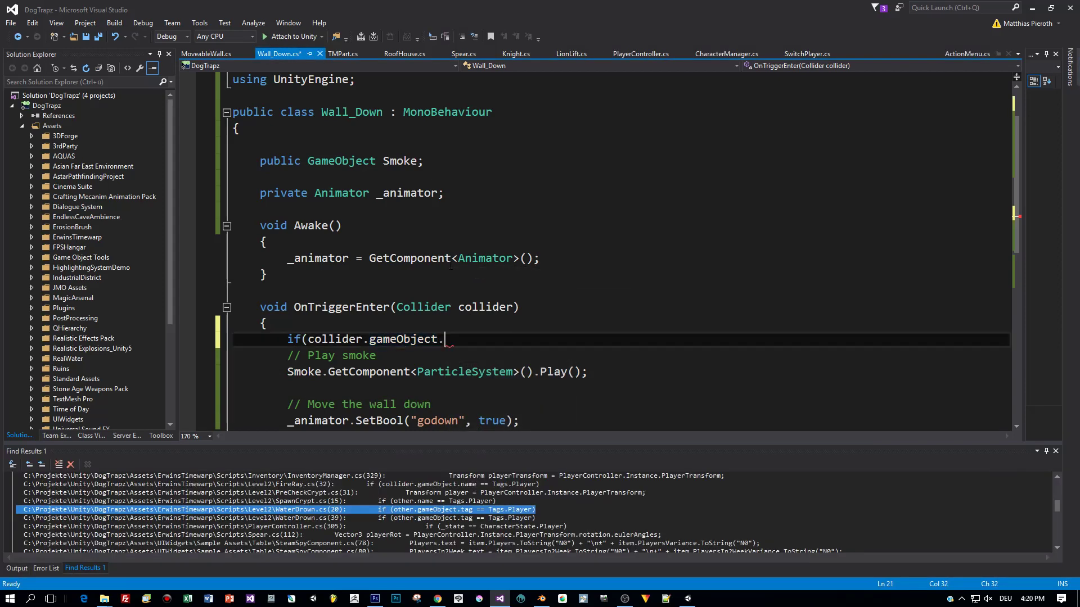
# Finish the condition collider.gameObject.tag == Tags.Player, brace the smoke and SetBool calls, and save
pyautogui.write('tag')
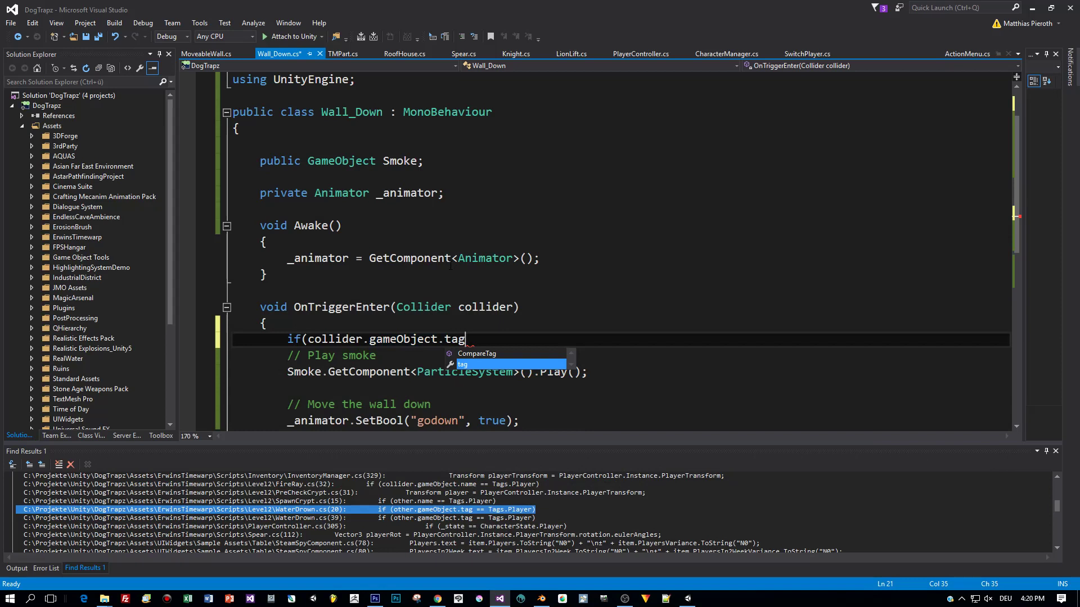
pyautogui.press('Escape')
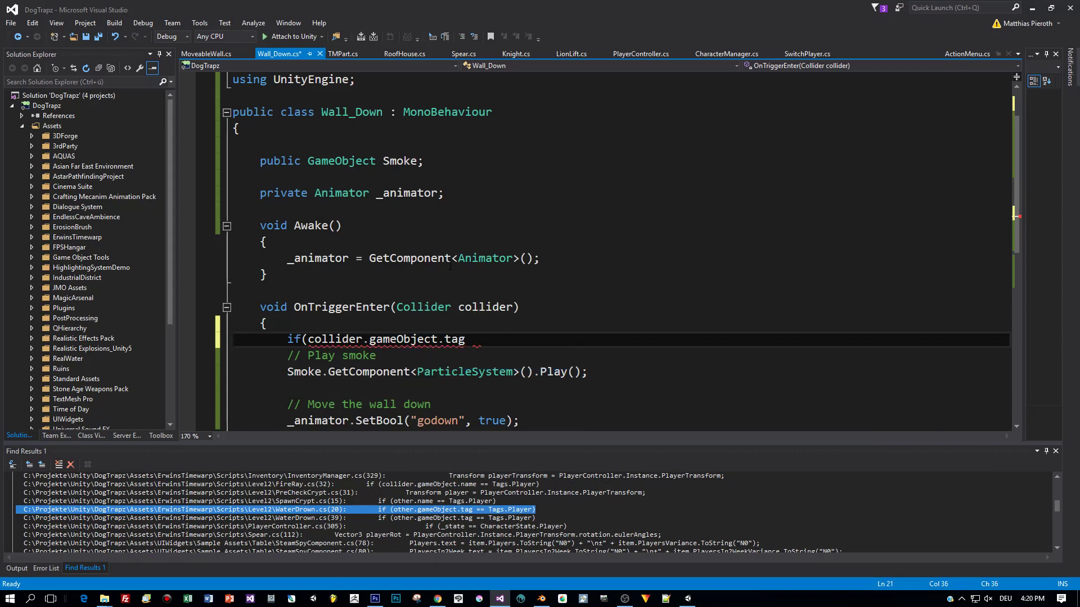
pyautogui.write('==')
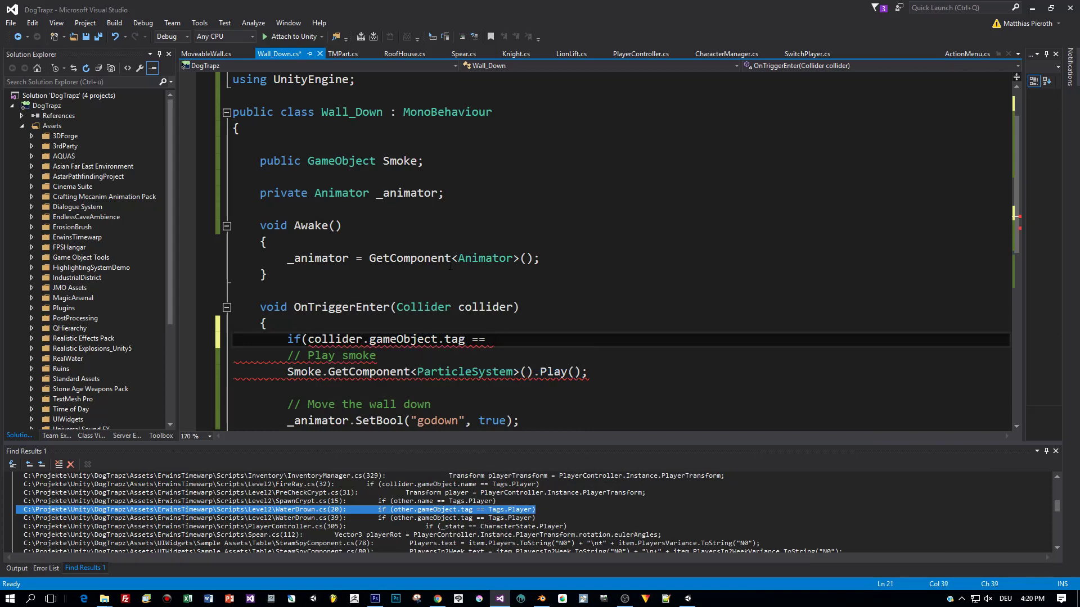
pyautogui.write(' Tag')
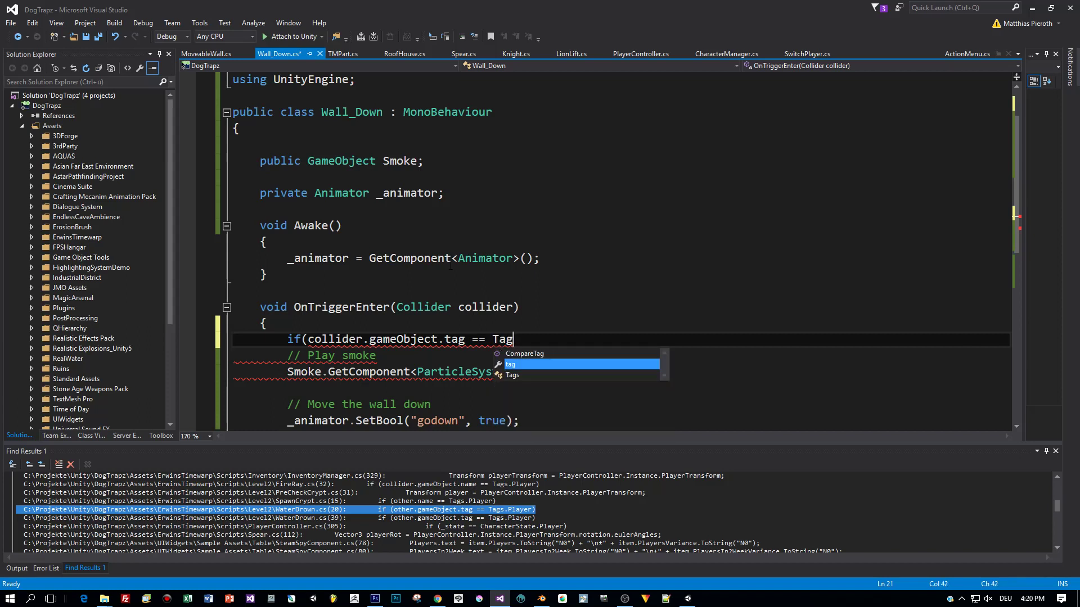
pyautogui.write('s.Player')
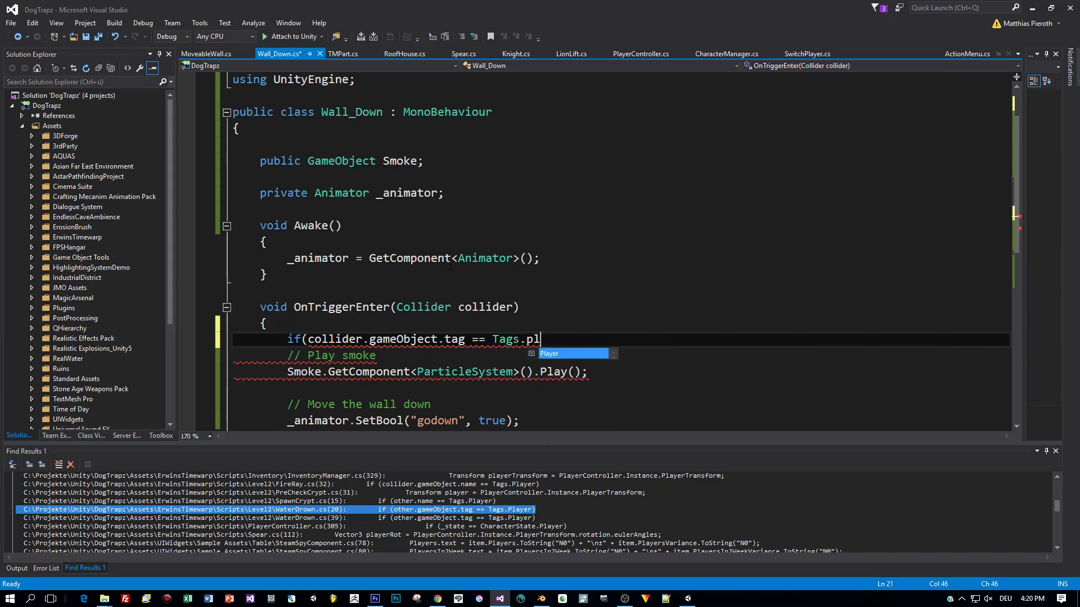
pyautogui.write(')')
pyautogui.press('Return')
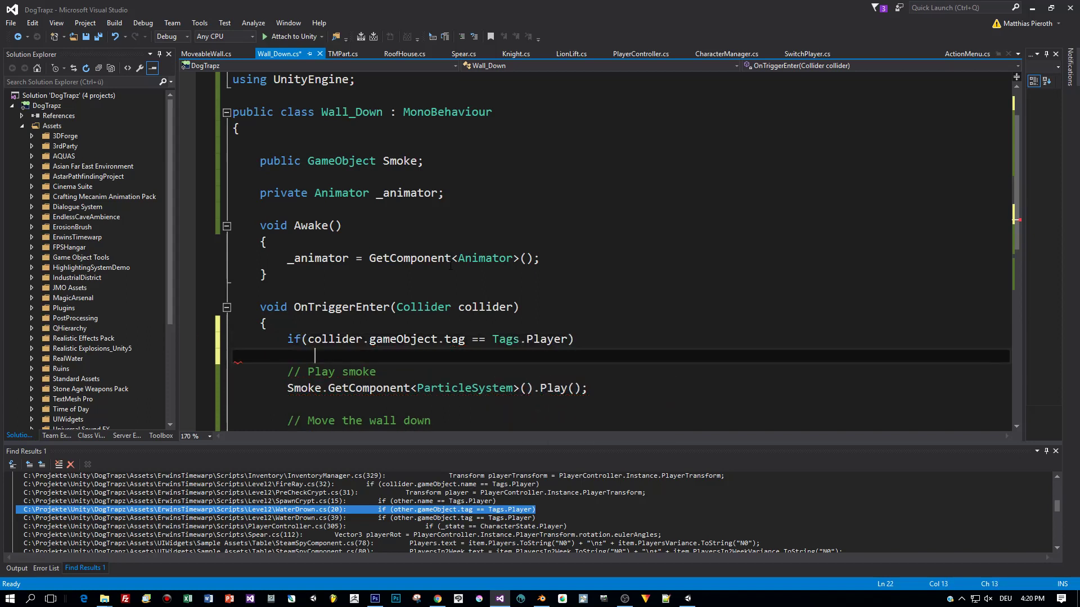
pyautogui.write('{')
pyautogui.press('Delete')
pyautogui.press('Down')
pyautogui.press('Down')
pyautogui.press('Down')
pyautogui.press('Down')
pyautogui.press('Down')
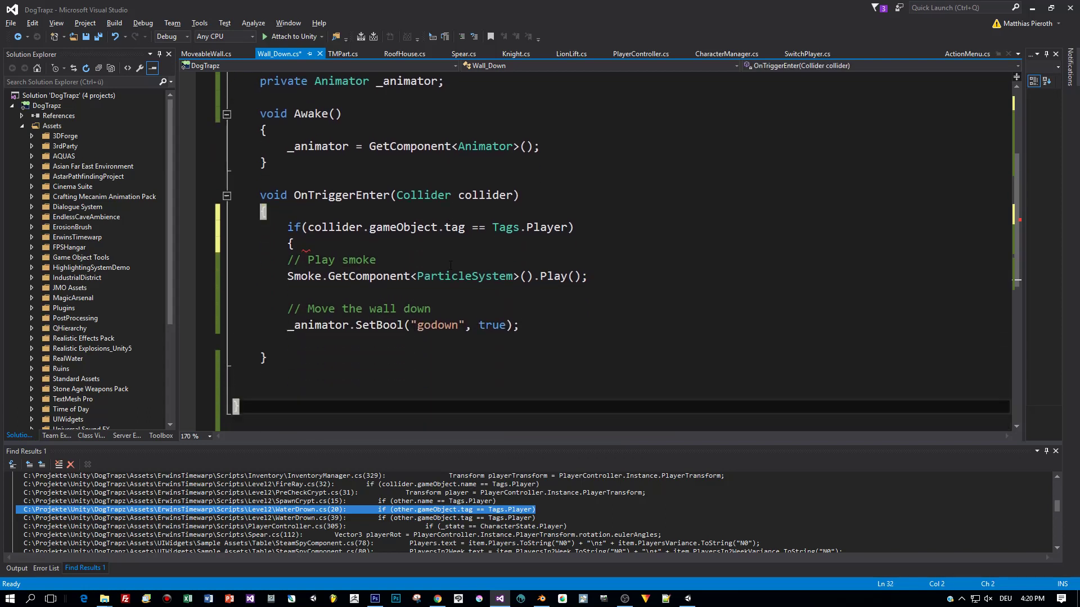
pyautogui.press('Return')
pyautogui.write('}')
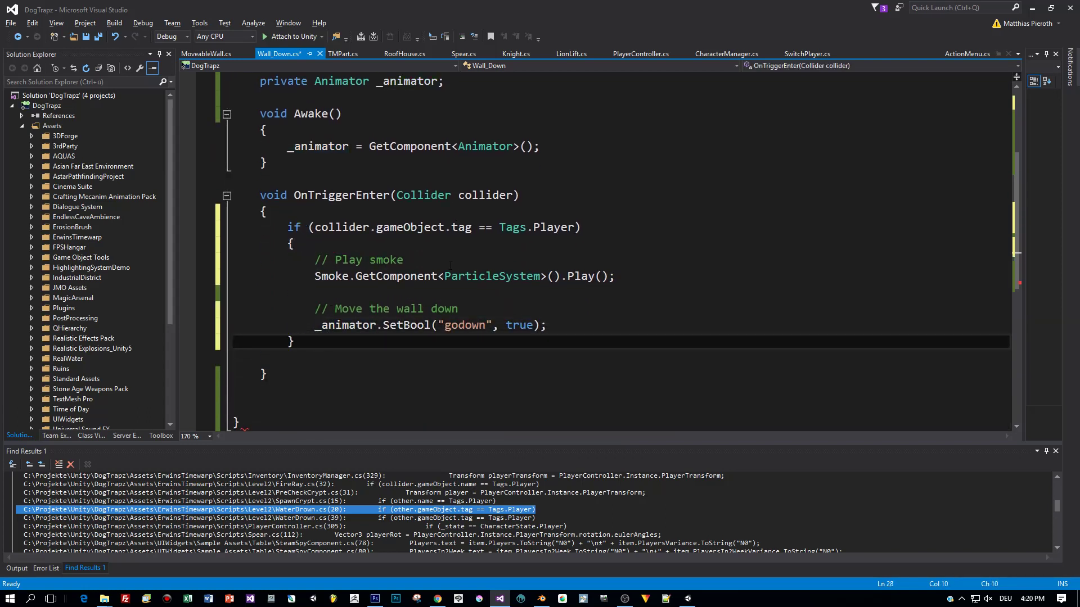
pyautogui.hotkey('ctrl', 's')
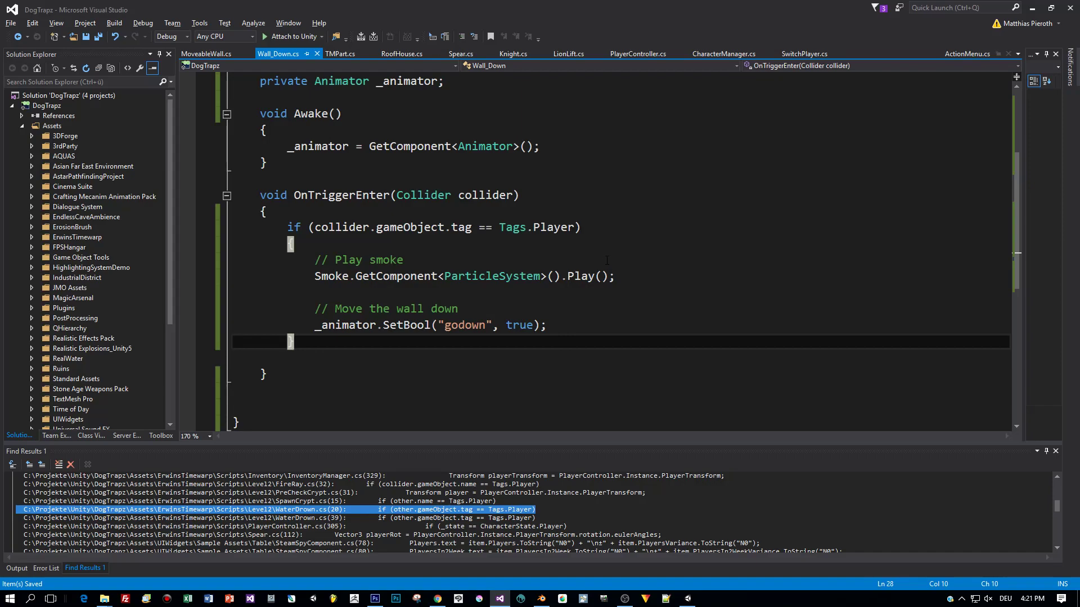
pyautogui.hotkey('alt', 'Tab')
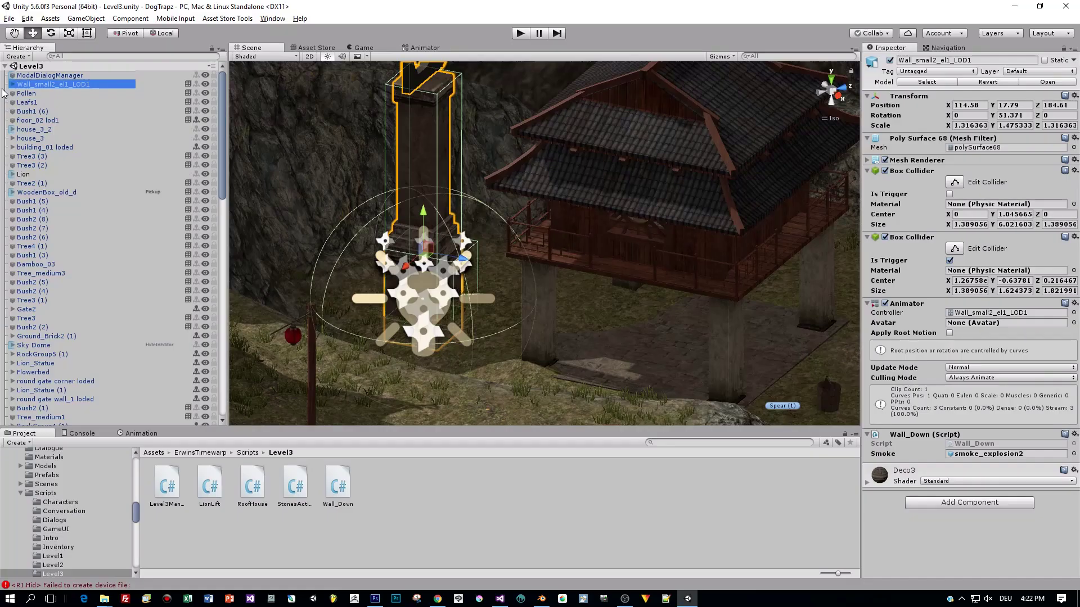
# Move smoke_explosion2 out of Wall_small2_el1_LOD1 and raise its particle Duration from 4.36 to 7.00
pyautogui.click(12, 84)
pyautogui.moveTo(48, 103); pyautogui.dragTo(43, 82)
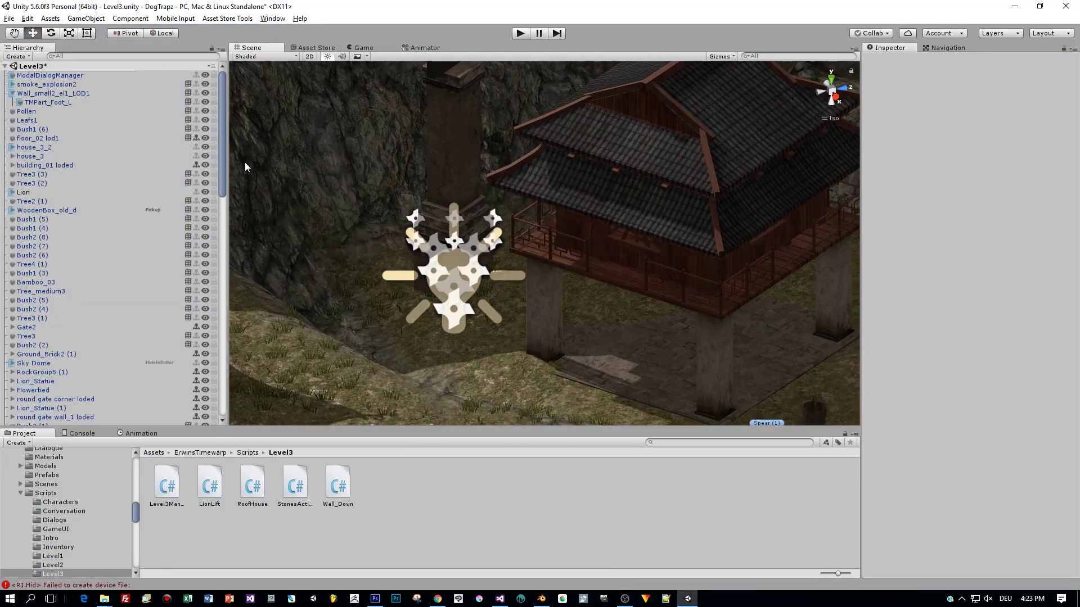
pyautogui.click(31, 84)
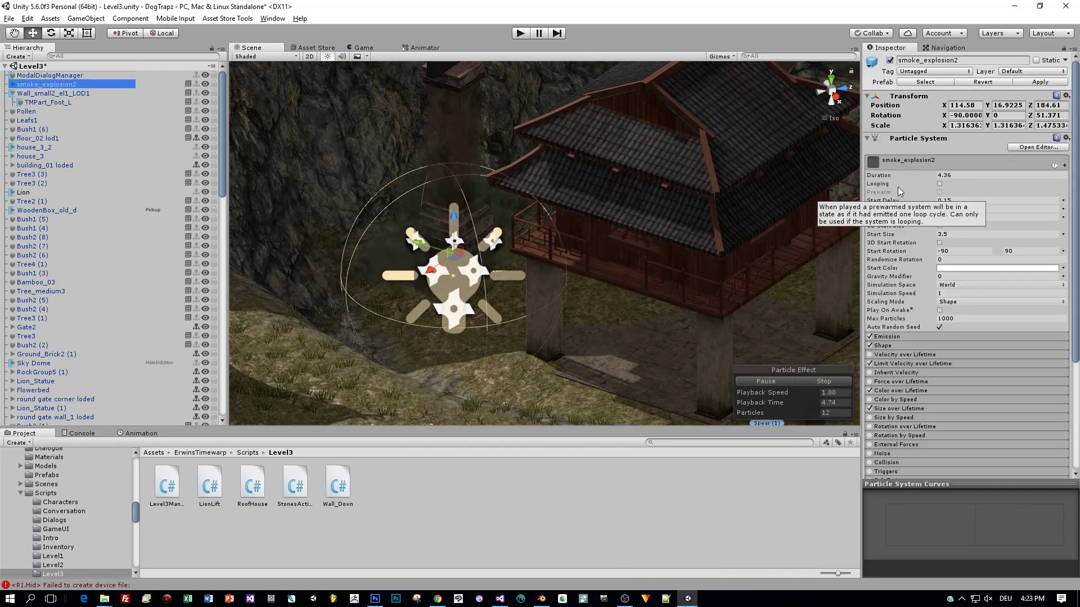
pyautogui.click(975, 175)
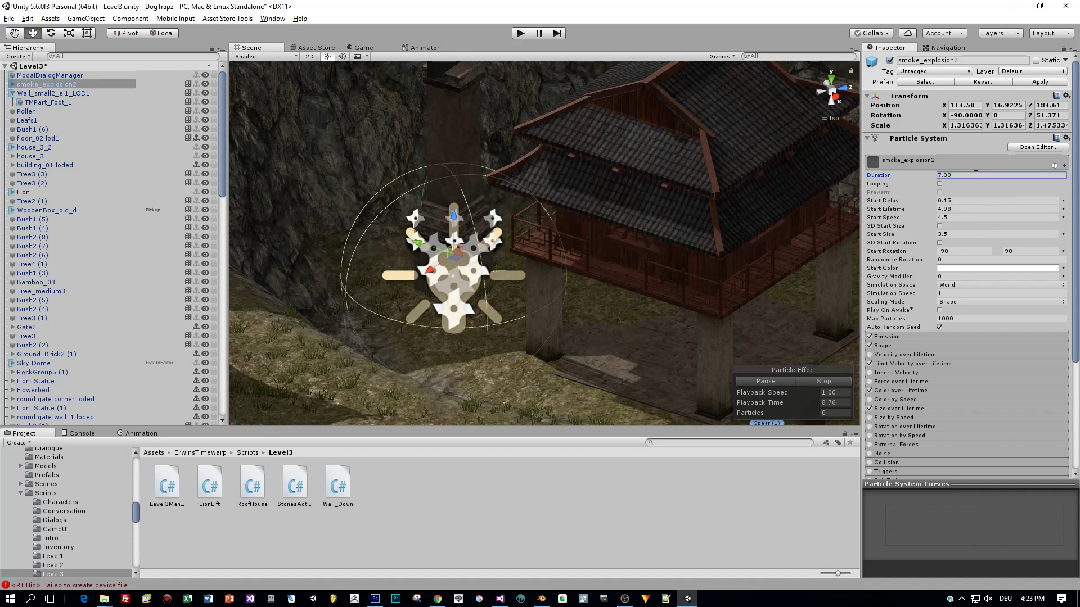
pyautogui.press('Tab')
# Place the Player beside the house, enter Play mode, and walk onto the stone plate by the column
pyautogui.scroll(-3, 670, 286)
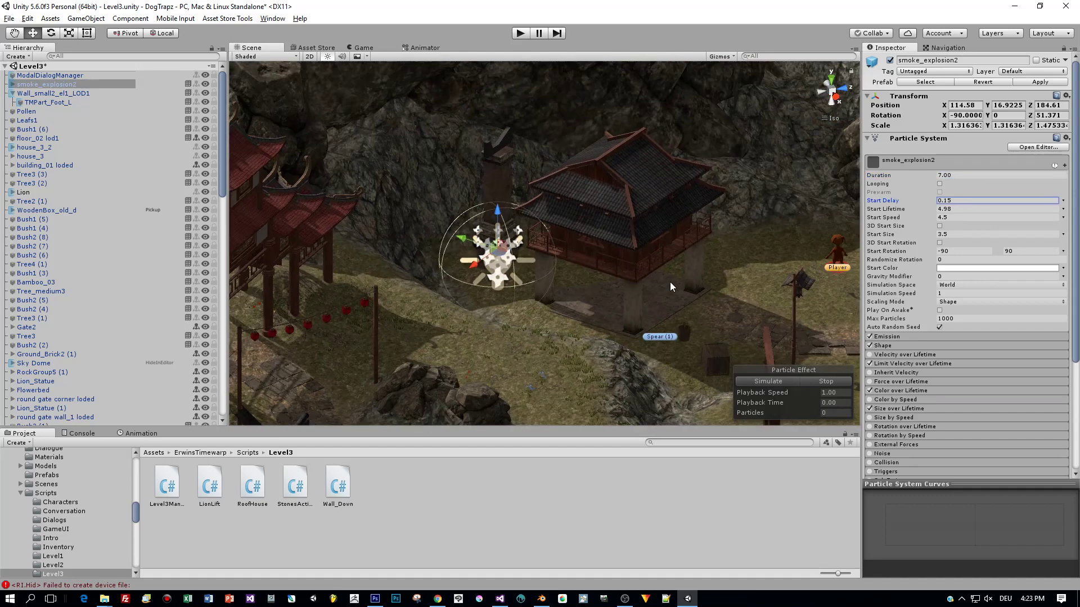
pyautogui.click(785, 265)
pyautogui.moveTo(726, 255); pyautogui.dragTo(538, 290)
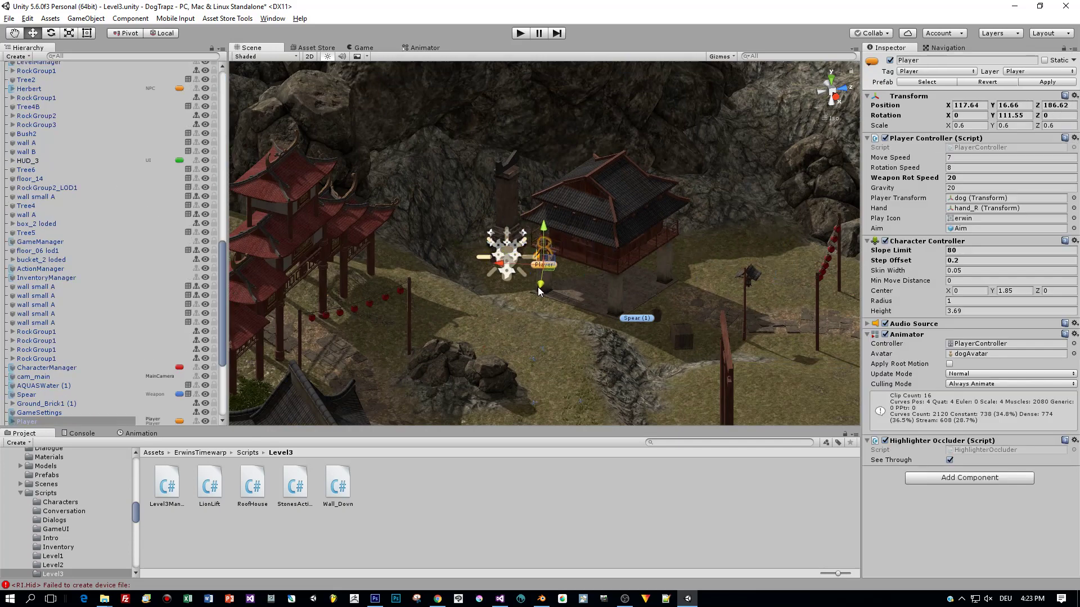
pyautogui.click(520, 33)
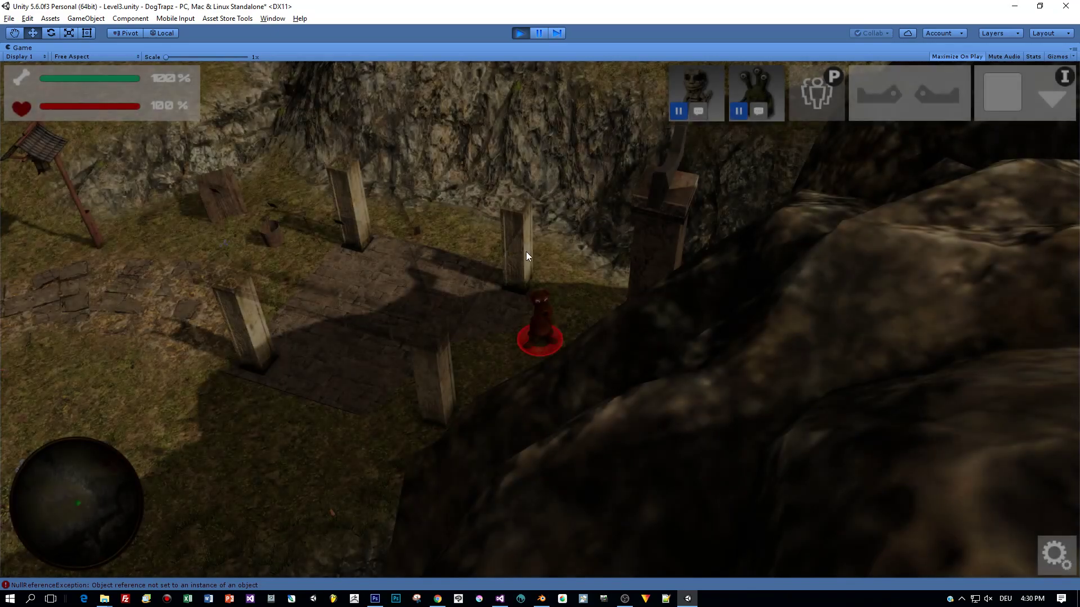
pyautogui.moveTo(525, 251); pyautogui.dragTo(920, 299, button='right')
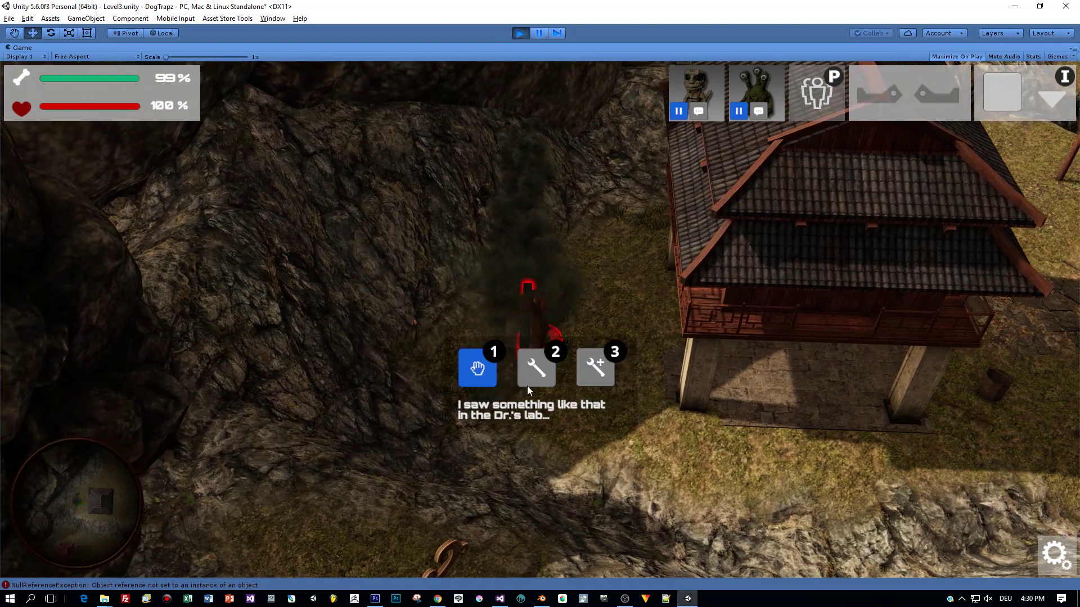
pyautogui.click(477, 365)
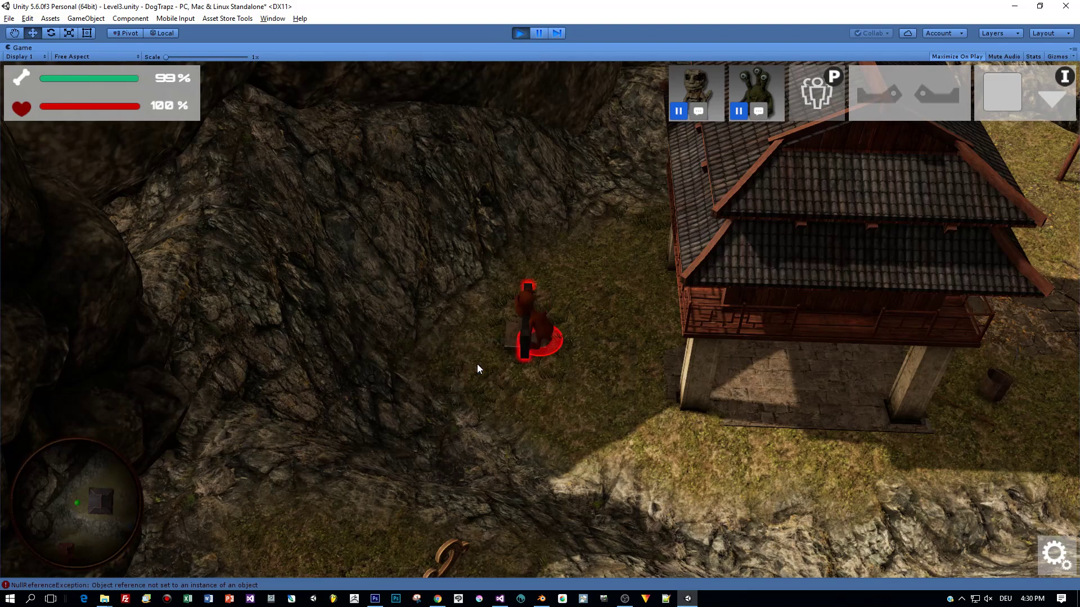